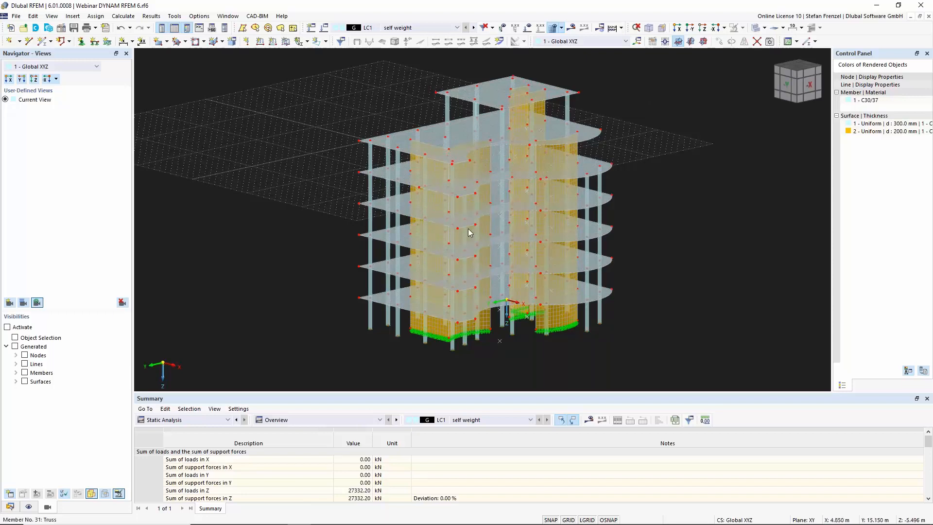
Open the model's base data and review the activated add-ons, including Modal Analysis
{"action": "left_click", "coordinate": [9, 506]}
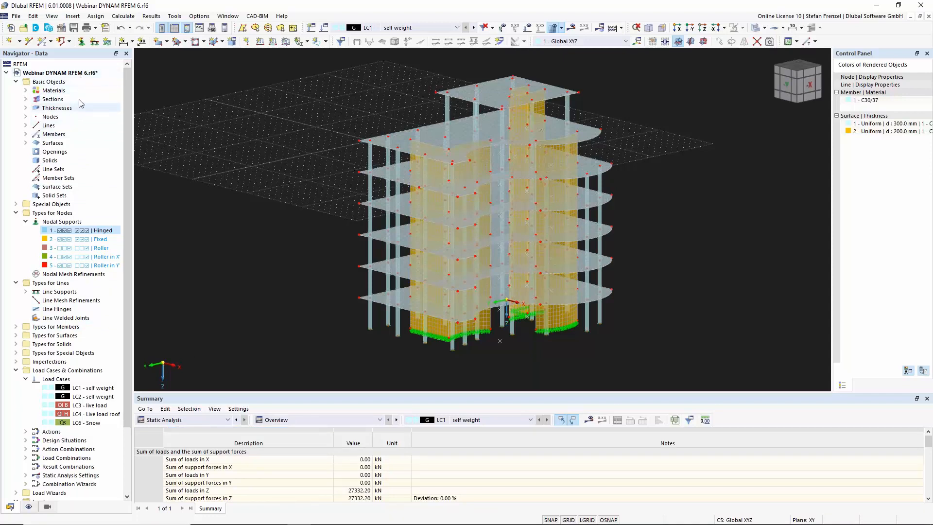
{"action": "right_click", "coordinate": [77, 75]}
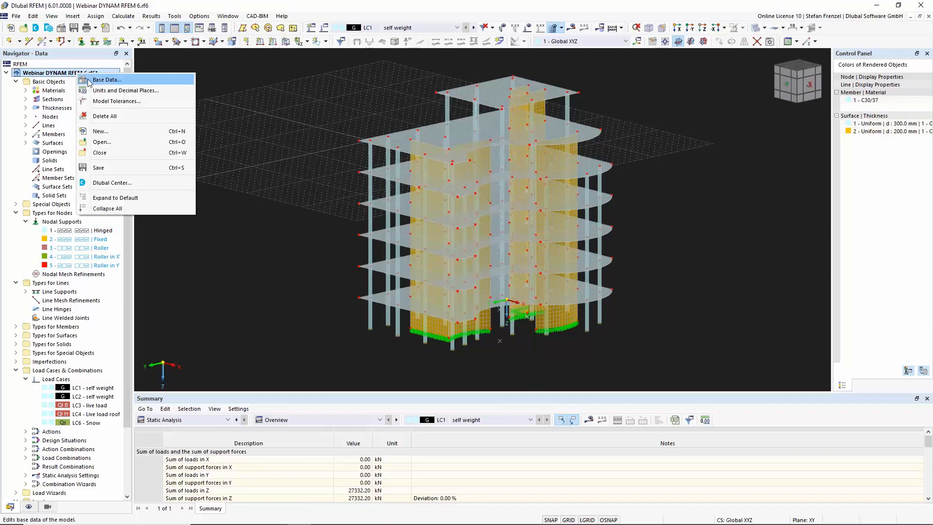
{"action": "left_click", "coordinate": [88, 80]}
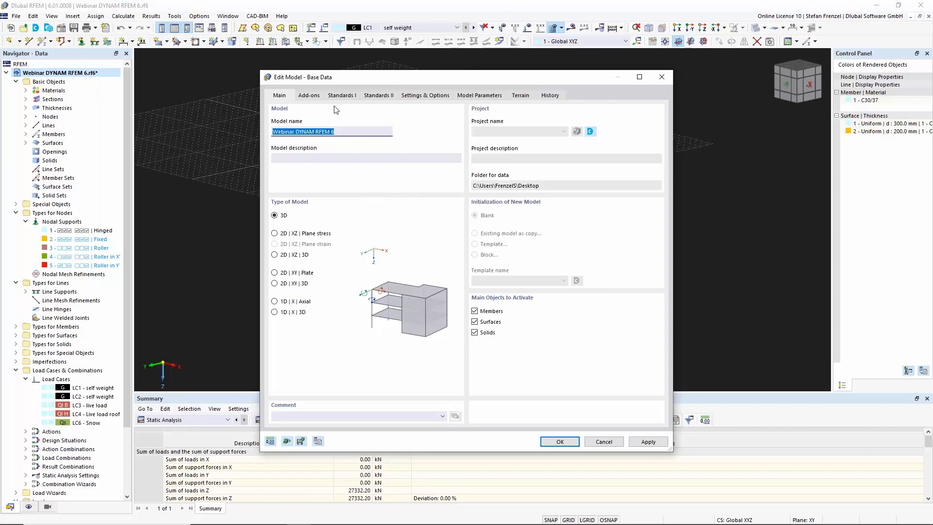
{"action": "left_click", "coordinate": [313, 97]}
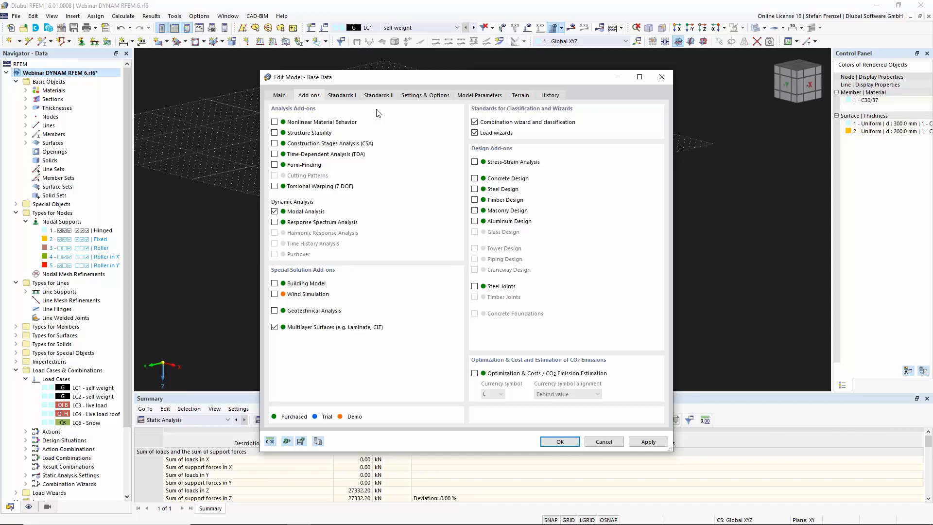
Set the dynamic design national annex to DIN 2021-07 and apply the base data
{"action": "left_click", "coordinate": [377, 96]}
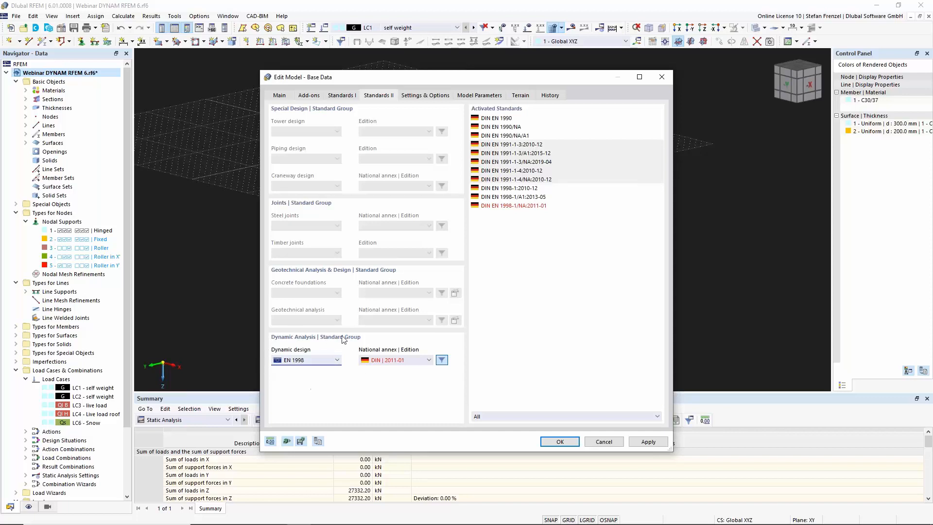
{"action": "left_click", "coordinate": [411, 360]}
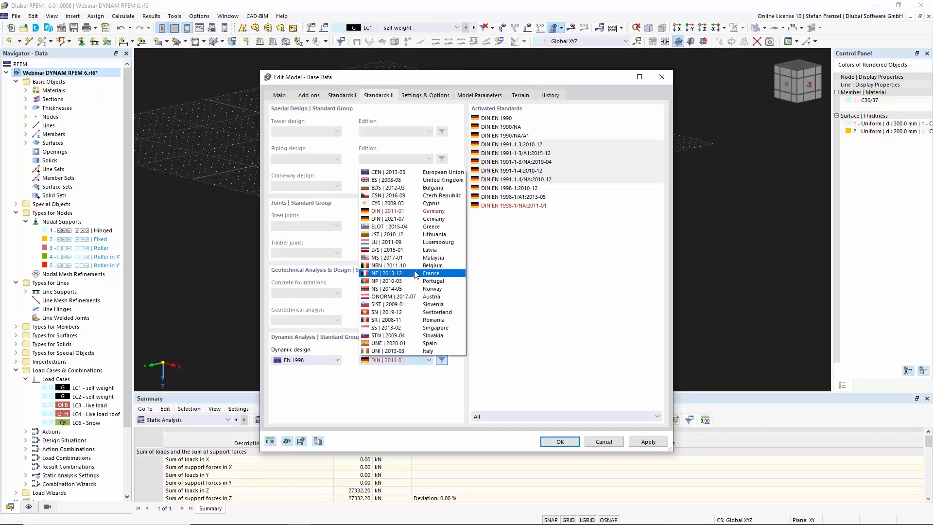
{"action": "left_click", "coordinate": [404, 218]}
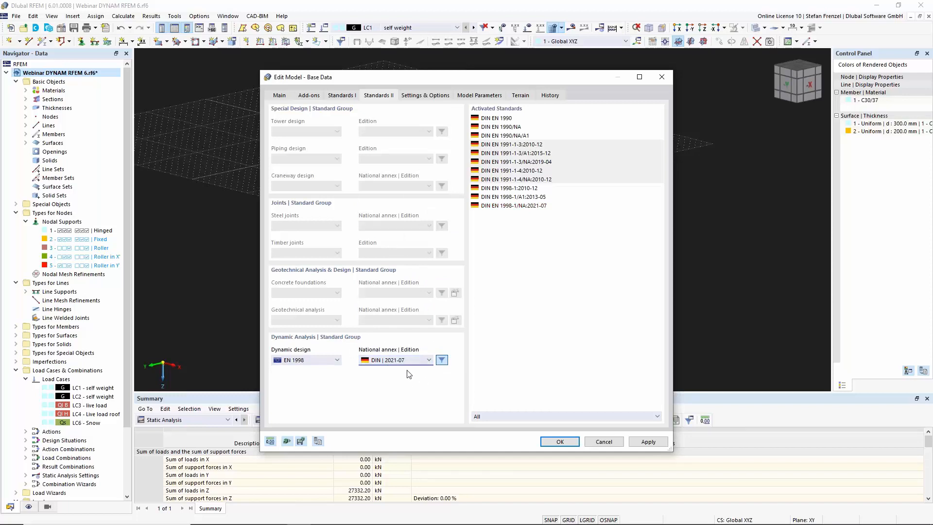
{"action": "left_click", "coordinate": [553, 442]}
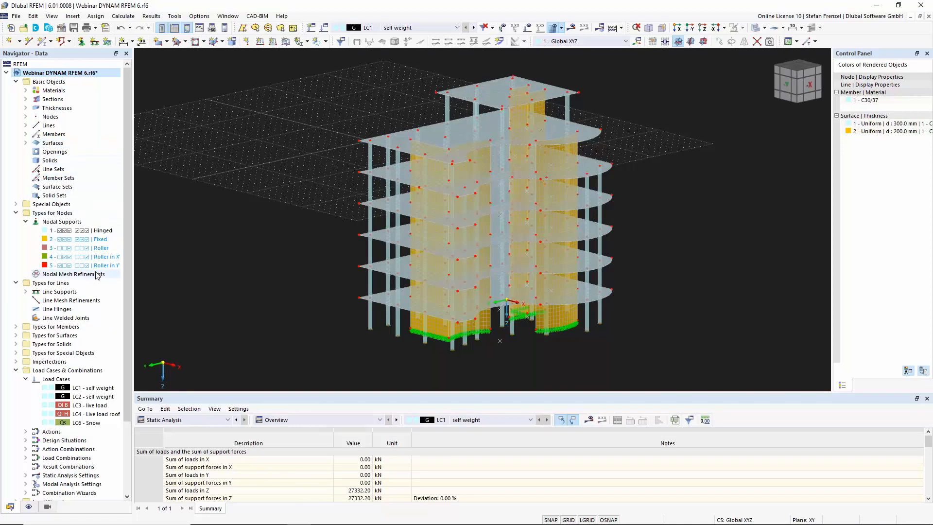
Edit load case LC1 self weight and change its analysis type to Modal Analysis
{"action": "scroll", "coordinate": [97, 275], "scroll_direction": "down", "scroll_amount": 3}
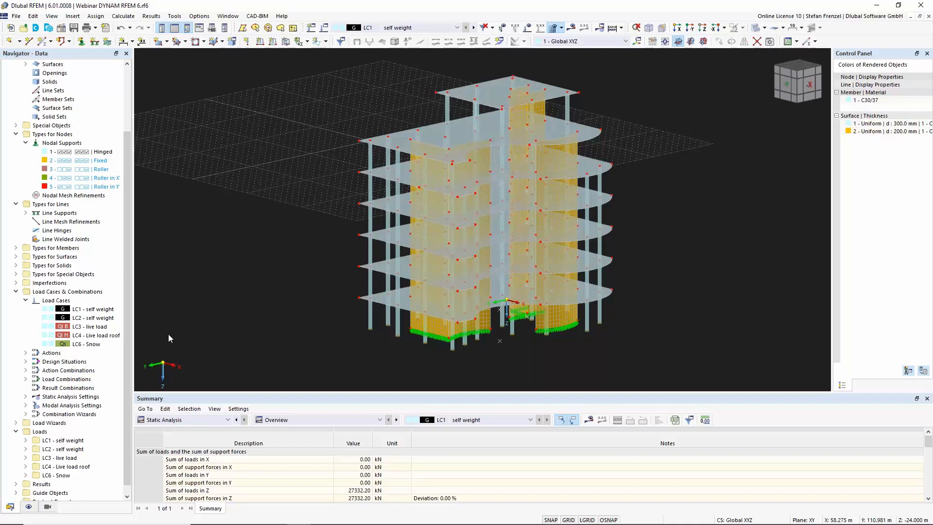
{"action": "right_click", "coordinate": [102, 314]}
{"action": "left_click", "coordinate": [127, 313]}
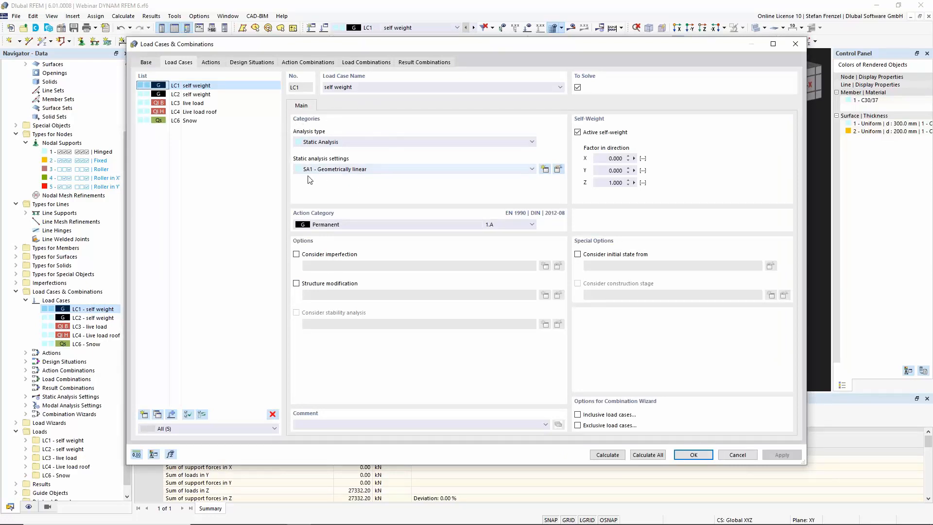
{"action": "left_click", "coordinate": [390, 142]}
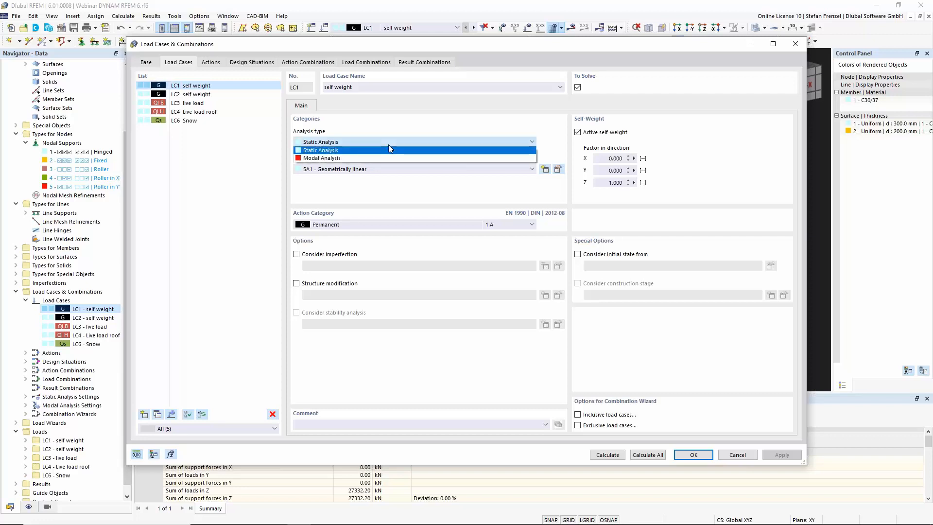
{"action": "left_click", "coordinate": [371, 157]}
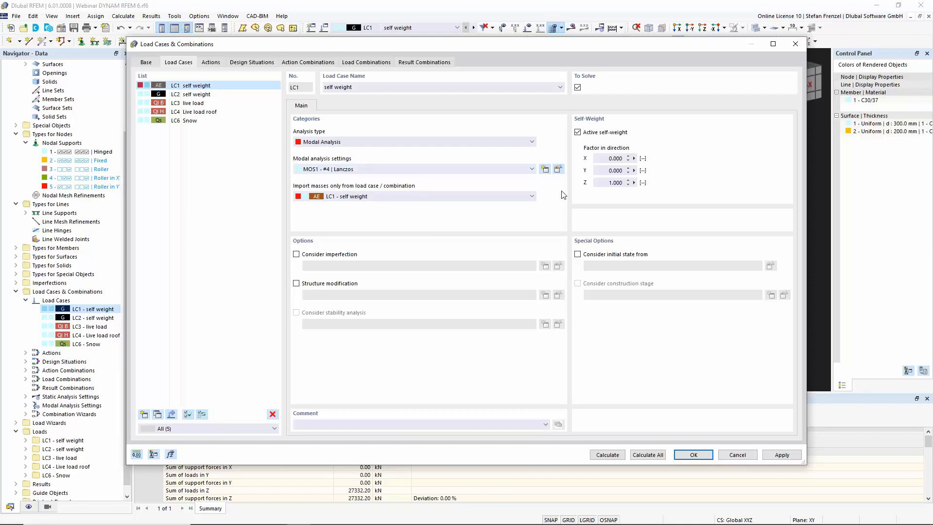
Try the automatic maximum-natural-frequency method for the number of modes in the modal analysis settings, then revert to User-Defined
{"action": "left_click", "coordinate": [555, 172]}
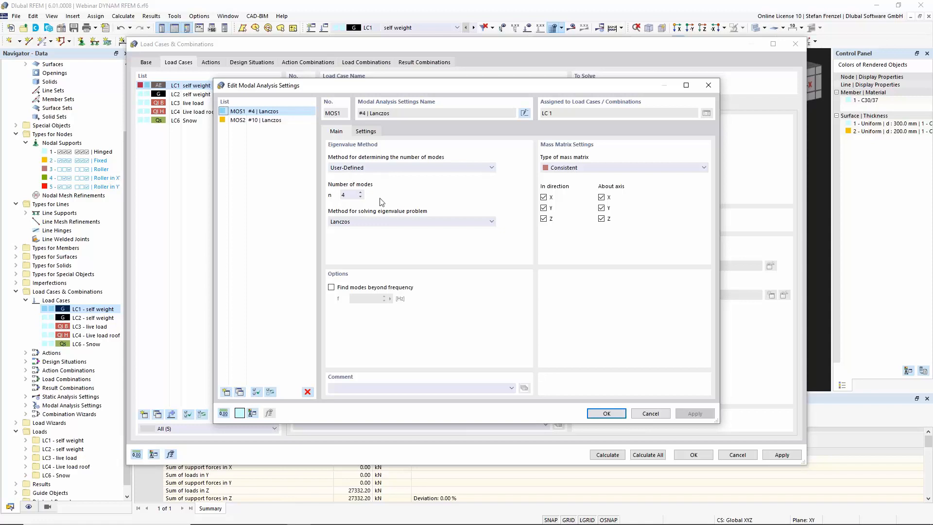
{"action": "left_click", "coordinate": [414, 169]}
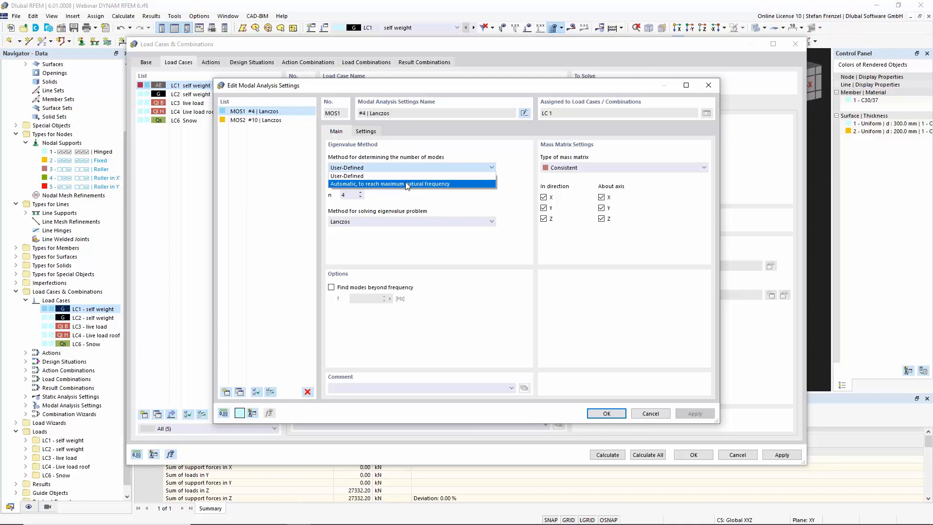
{"action": "left_click", "coordinate": [408, 184]}
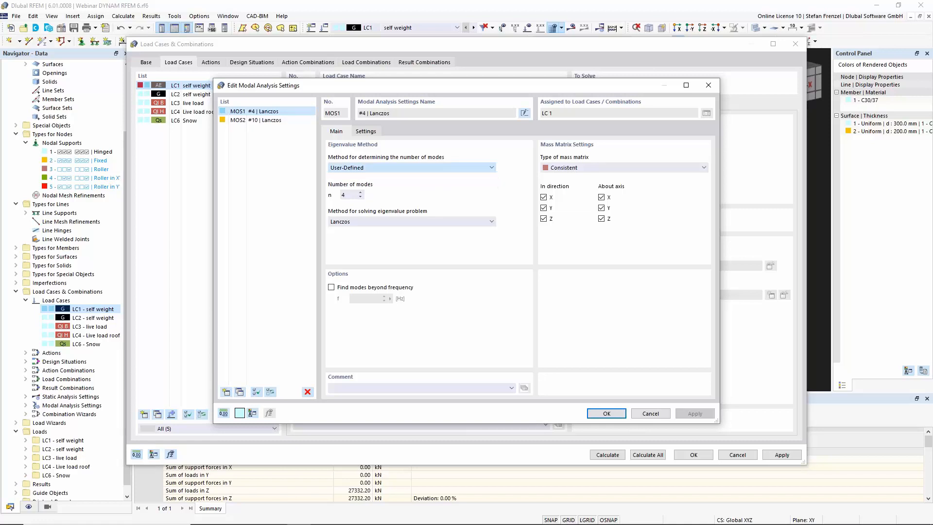
{"action": "double_click", "coordinate": [352, 195]}
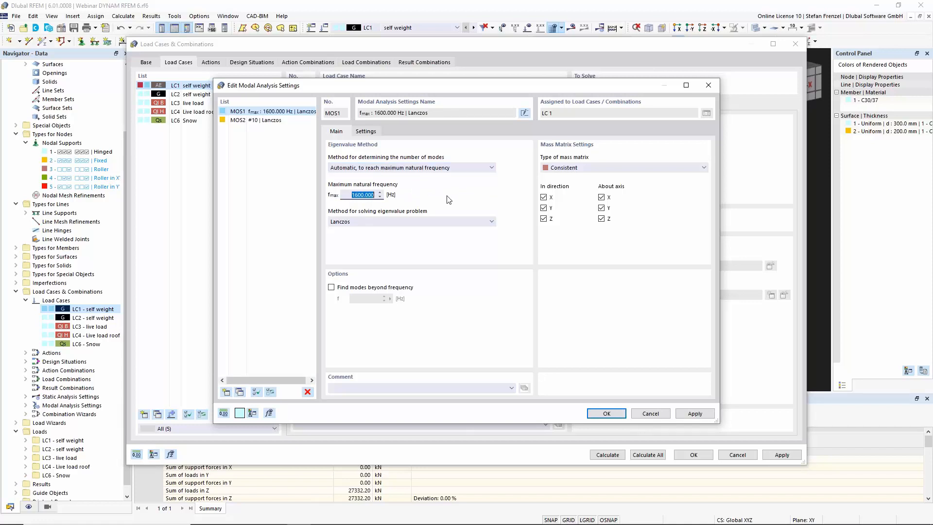
{"action": "left_click", "coordinate": [492, 168]}
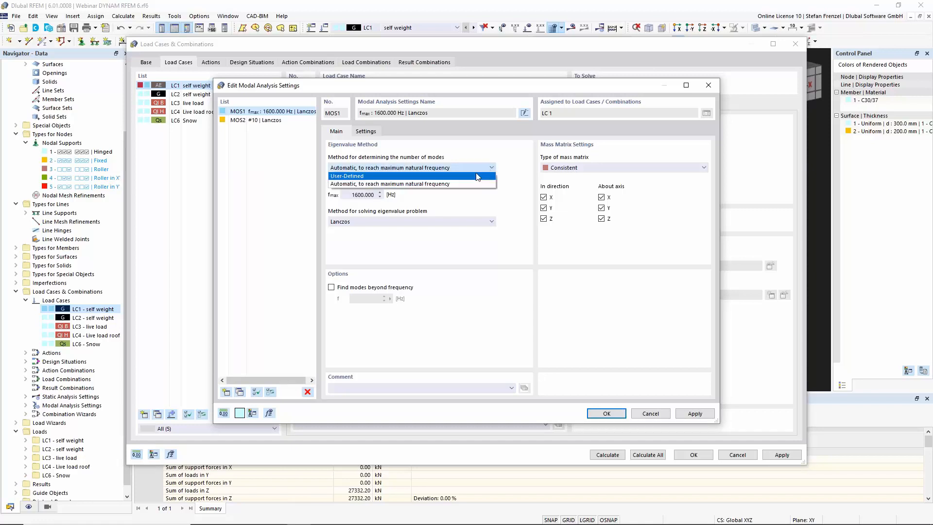
{"action": "left_click", "coordinate": [479, 176]}
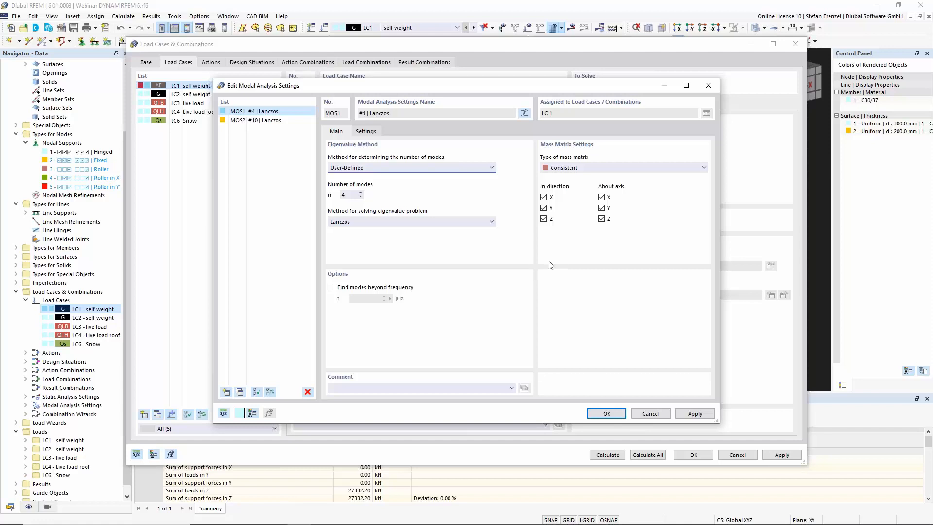
Review the mass conversion settings, close the modal settings and apply the load case changes, accepting deletion of results
{"action": "left_click", "coordinate": [370, 131]}
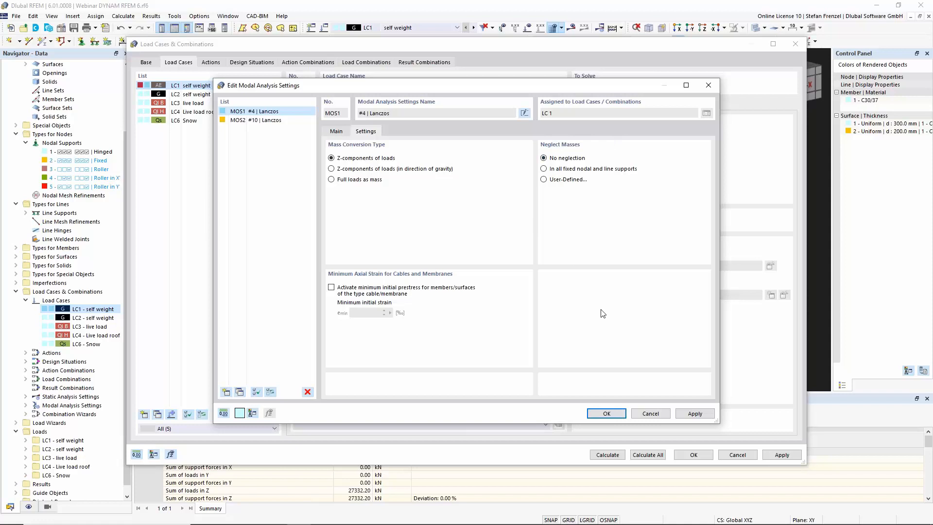
{"action": "left_click", "coordinate": [610, 417]}
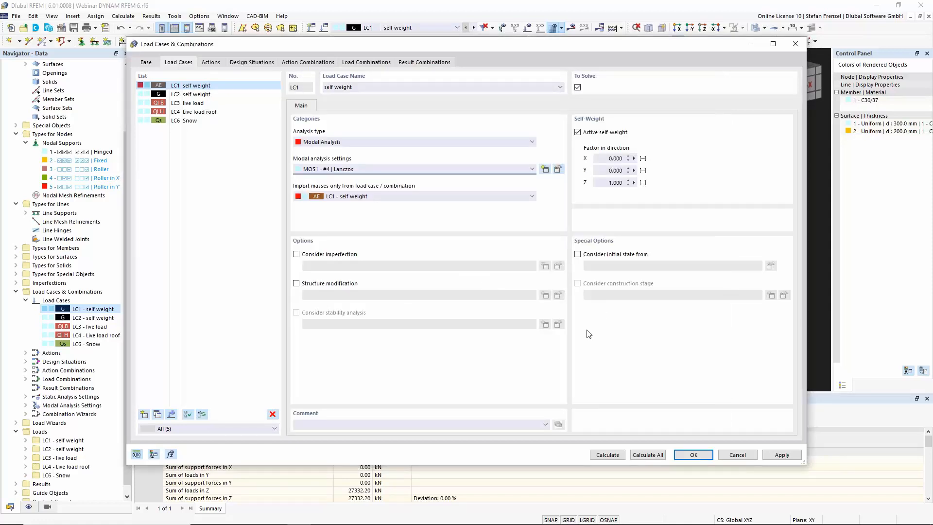
{"action": "left_click", "coordinate": [692, 456]}
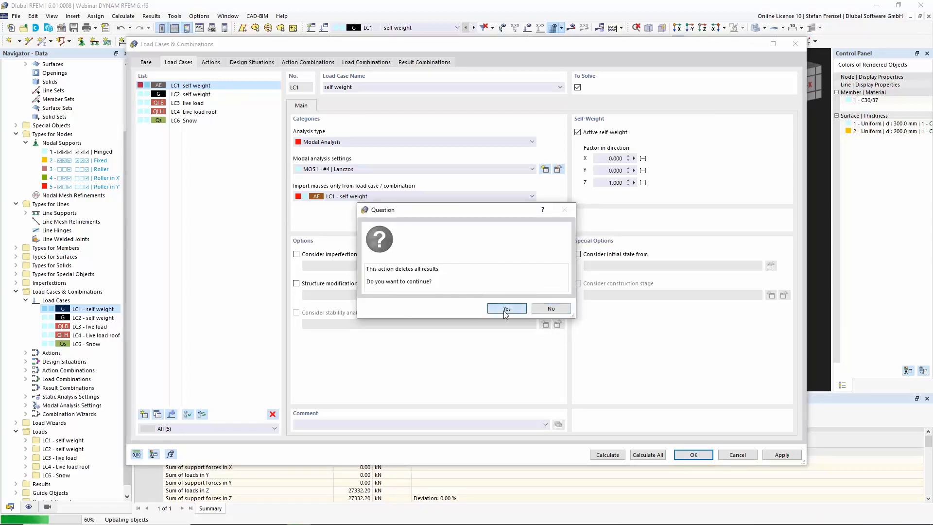
{"action": "left_click", "coordinate": [504, 311]}
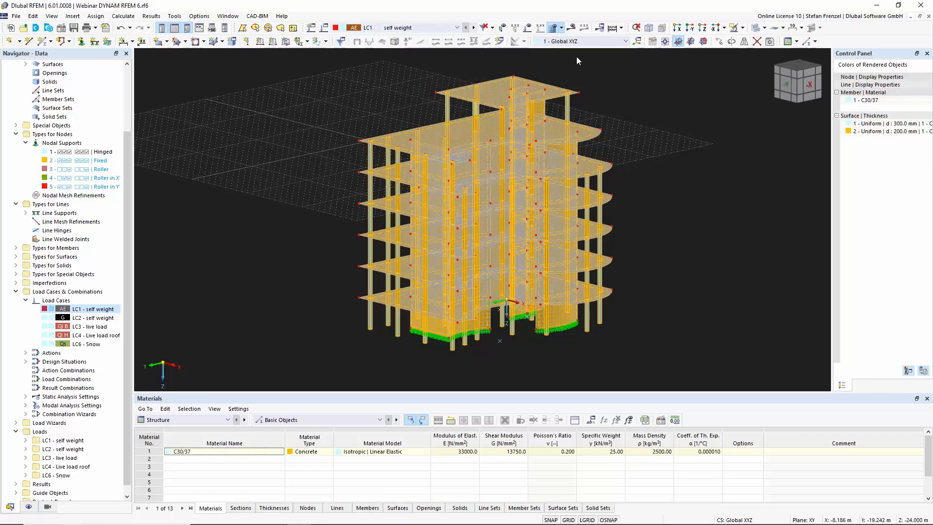
Start the calculation of LC1 self weight
{"action": "left_click", "coordinate": [570, 32]}
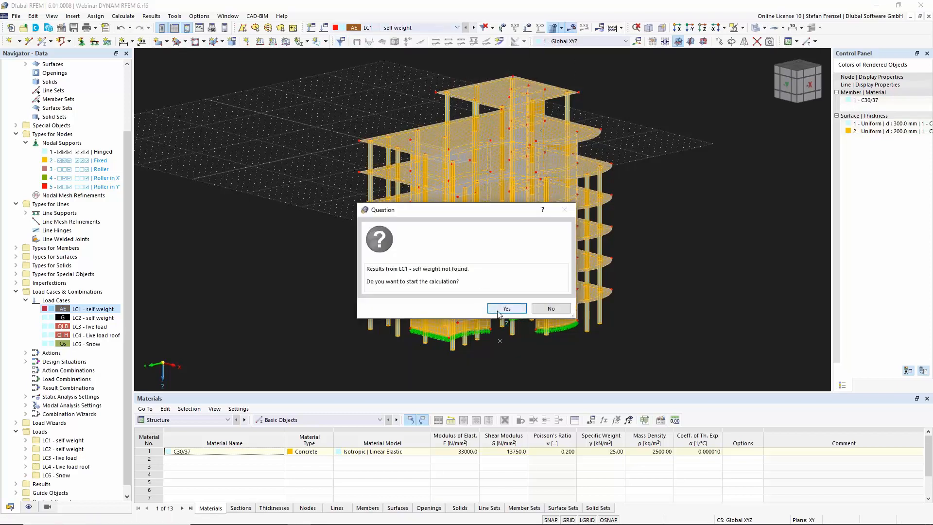
{"action": "left_click", "coordinate": [506, 308]}
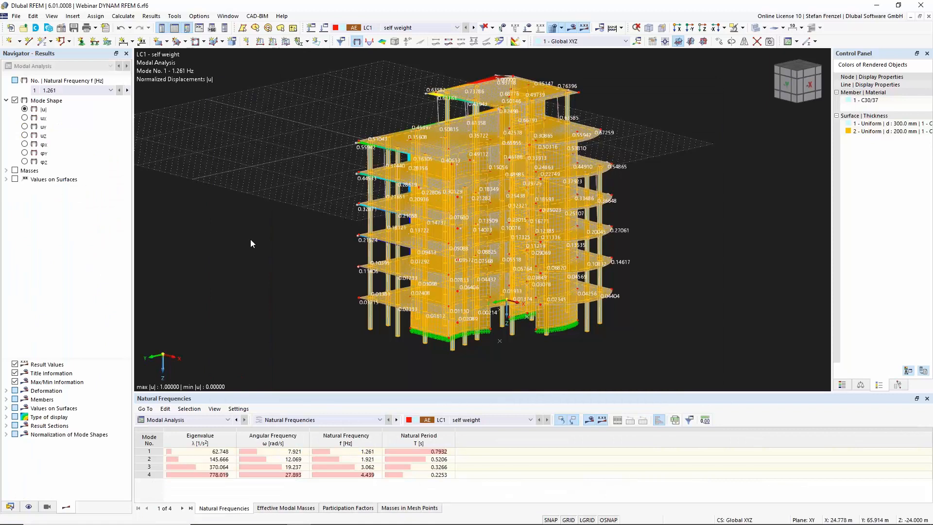
Display the mode shapes for modes 2 and 3 in the model view
{"action": "middle_click_drag", "start_coordinate": [228, 233], "coordinate": [328, 186], "text": "ctrl"}
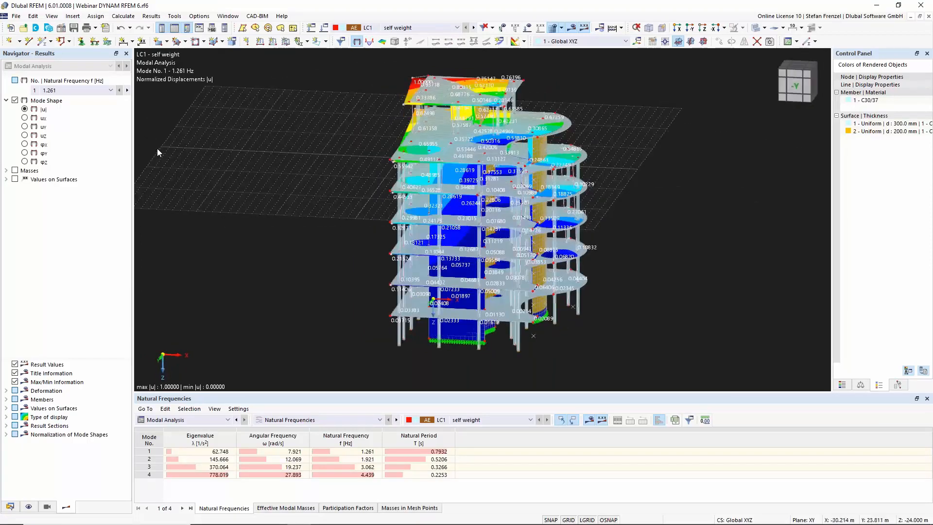
{"action": "left_click", "coordinate": [79, 91]}
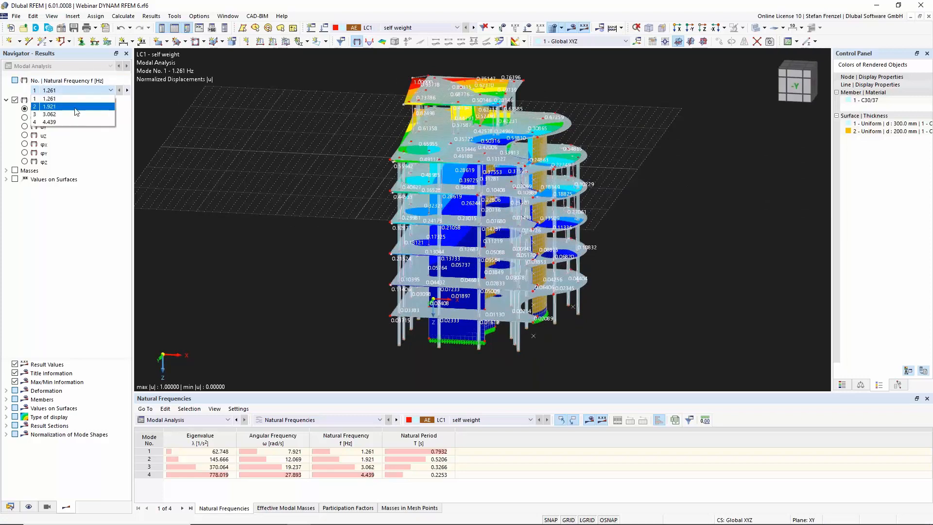
{"action": "left_click", "coordinate": [76, 108]}
{"action": "left_click", "coordinate": [93, 91]}
{"action": "left_click", "coordinate": [88, 114]}
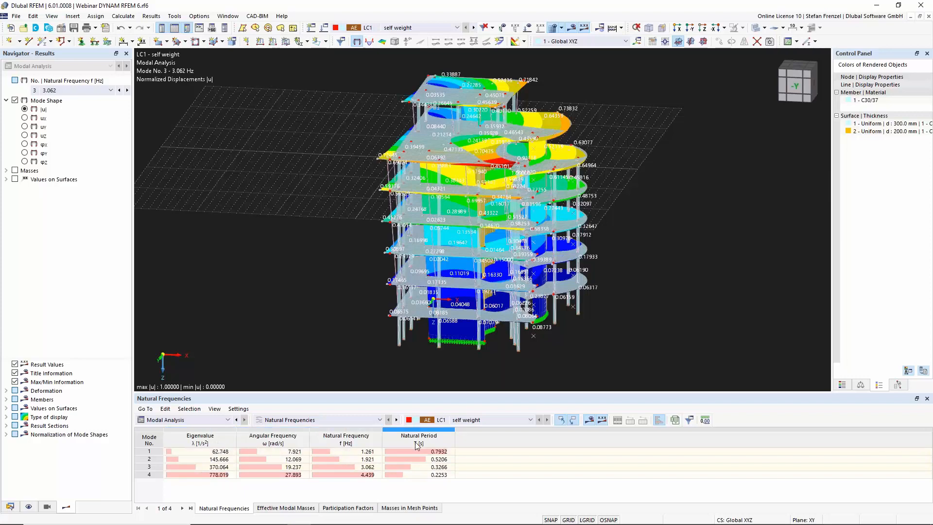
Examine the effective modal masses, participation factors and masses in mesh points result tables
{"action": "left_click", "coordinate": [292, 507]}
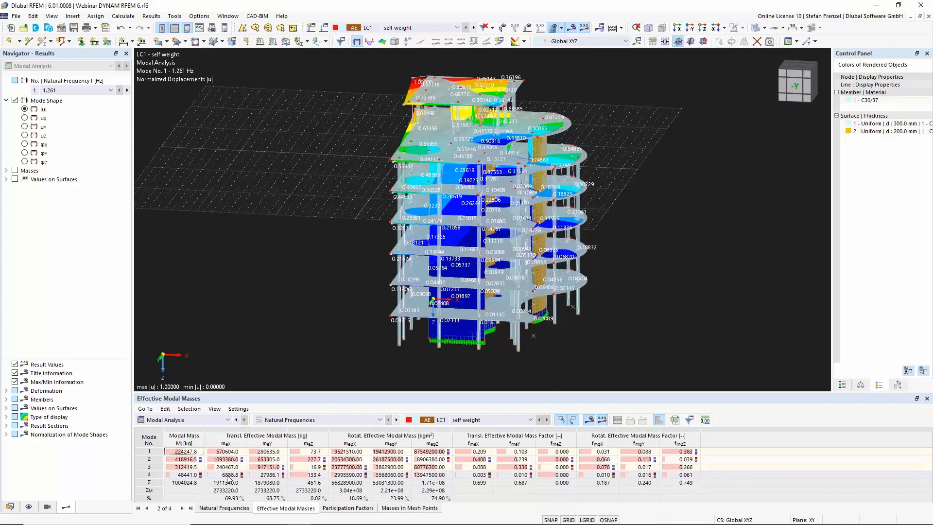
{"action": "left_click", "coordinate": [342, 508]}
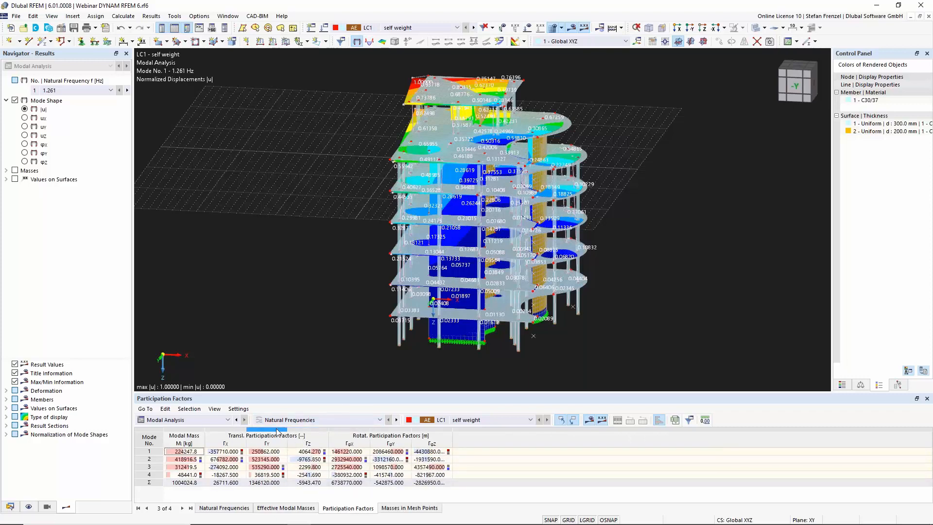
{"action": "left_click", "coordinate": [410, 509]}
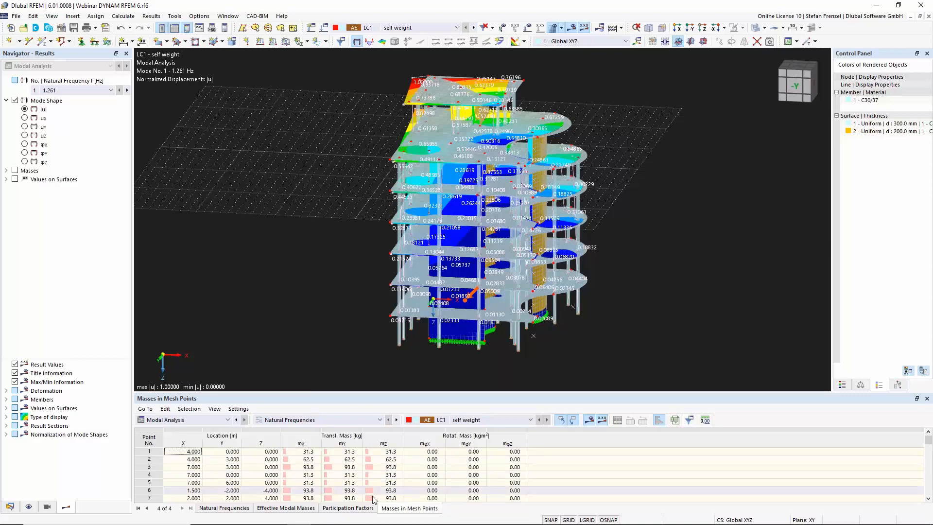
{"action": "scroll", "coordinate": [387, 465], "scroll_direction": "down", "scroll_amount": 4}
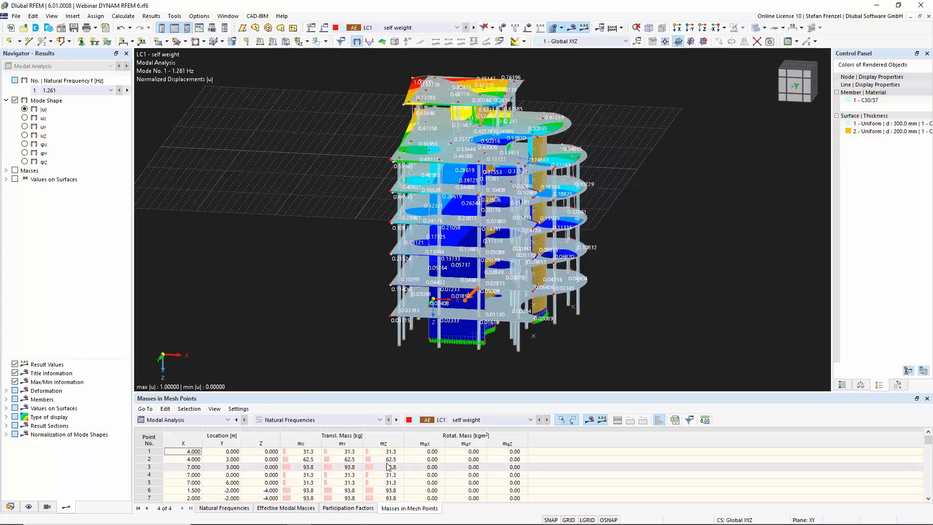
{"action": "scroll", "coordinate": [381, 468], "scroll_direction": "down", "scroll_amount": 6}
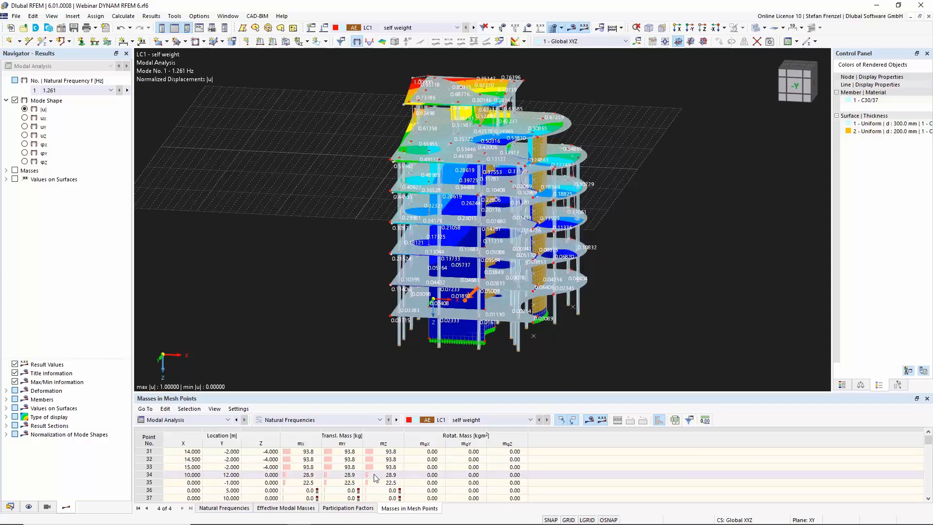
{"action": "key", "text": "ctrl+Home"}
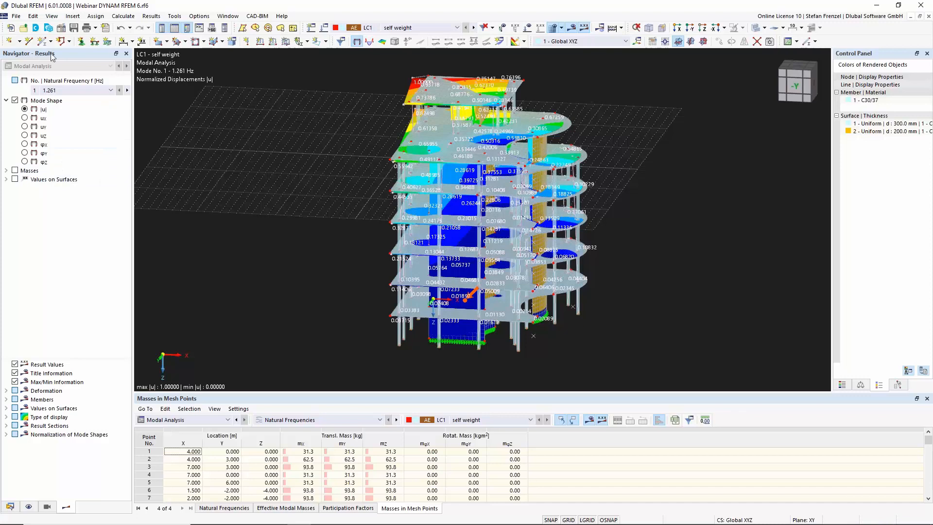
Display the masses in the model view and zoom in on the building
{"action": "left_click", "coordinate": [17, 172]}
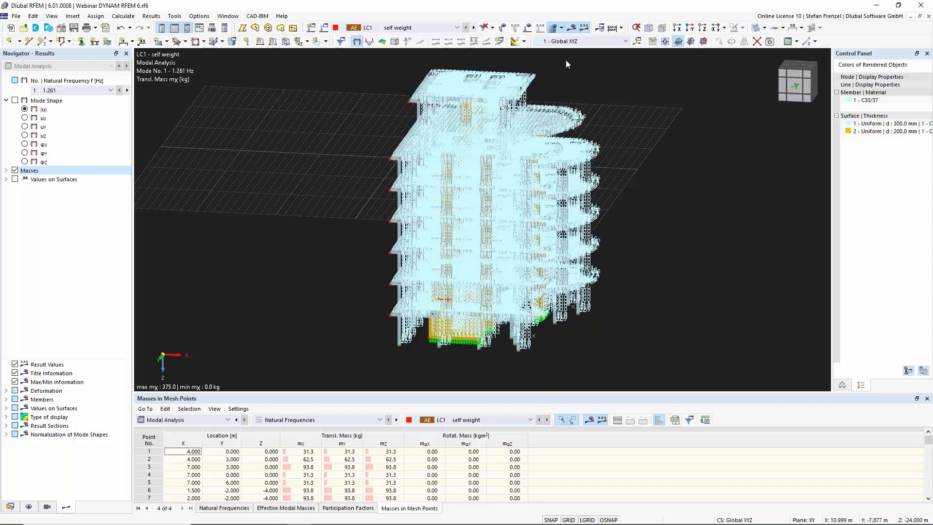
{"action": "scroll", "coordinate": [448, 75], "scroll_direction": "up", "scroll_amount": 2}
{"action": "scroll", "coordinate": [419, 101], "scroll_direction": "up", "scroll_amount": 5}
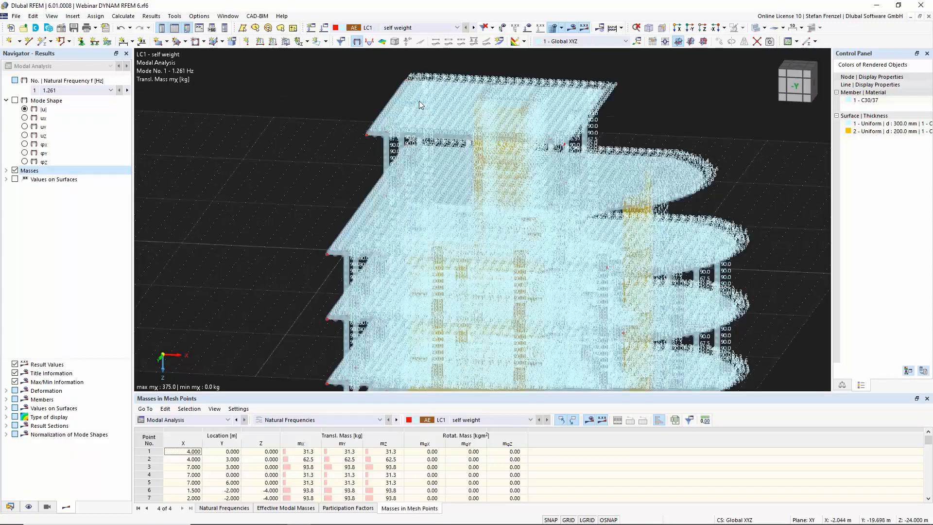
Open the modal analysis settings of LC1 and switch mass neglection to User-Defined
{"action": "scroll", "coordinate": [346, 149], "scroll_direction": "up", "scroll_amount": 6}
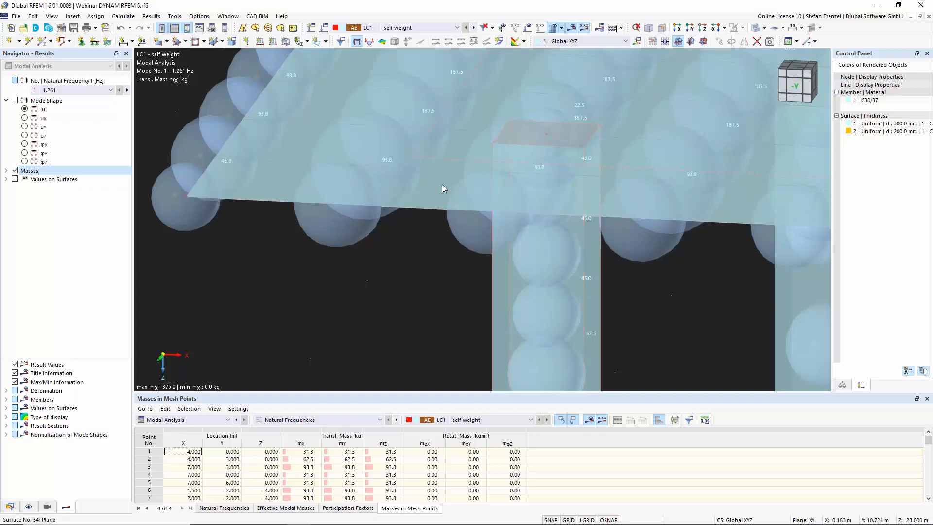
{"action": "scroll", "coordinate": [438, 180], "scroll_direction": "down", "scroll_amount": 3}
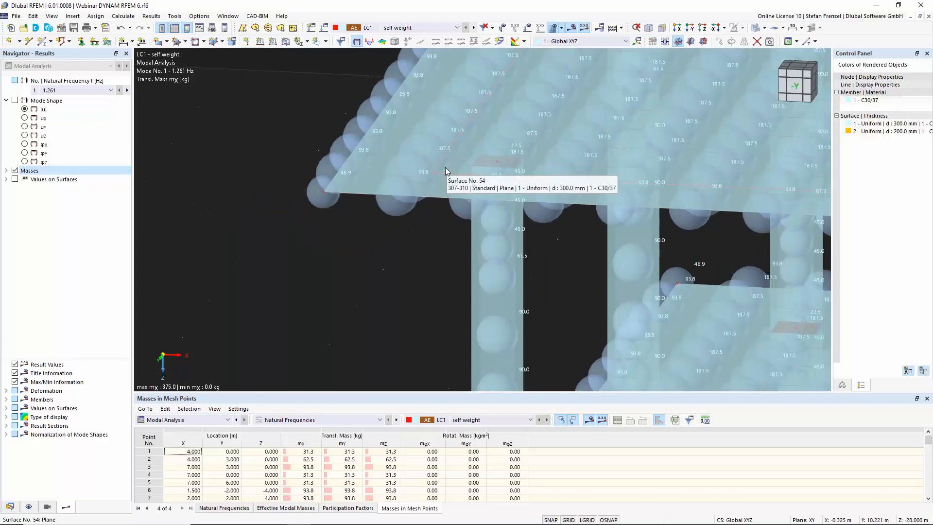
{"action": "scroll", "coordinate": [336, 223], "scroll_direction": "down", "scroll_amount": 3}
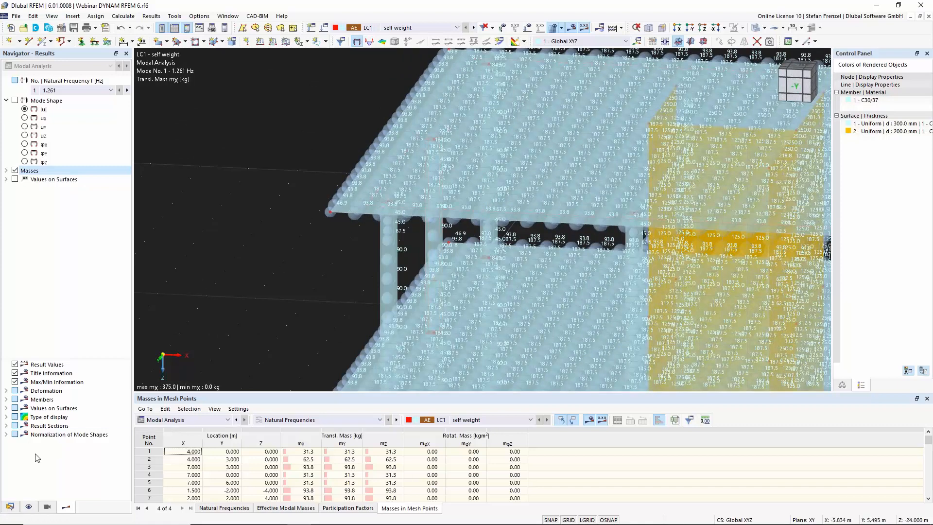
{"action": "left_click", "coordinate": [10, 507]}
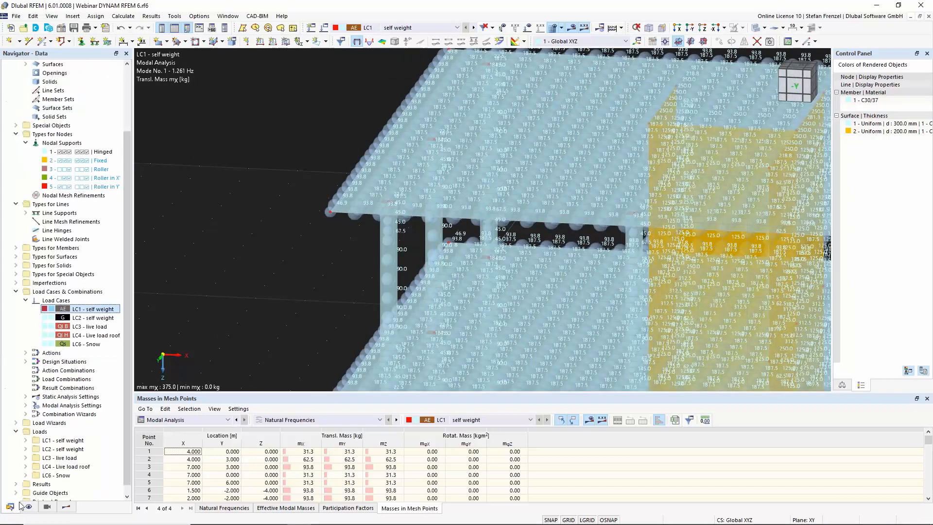
{"action": "right_click", "coordinate": [102, 314]}
{"action": "left_click", "coordinate": [115, 316]}
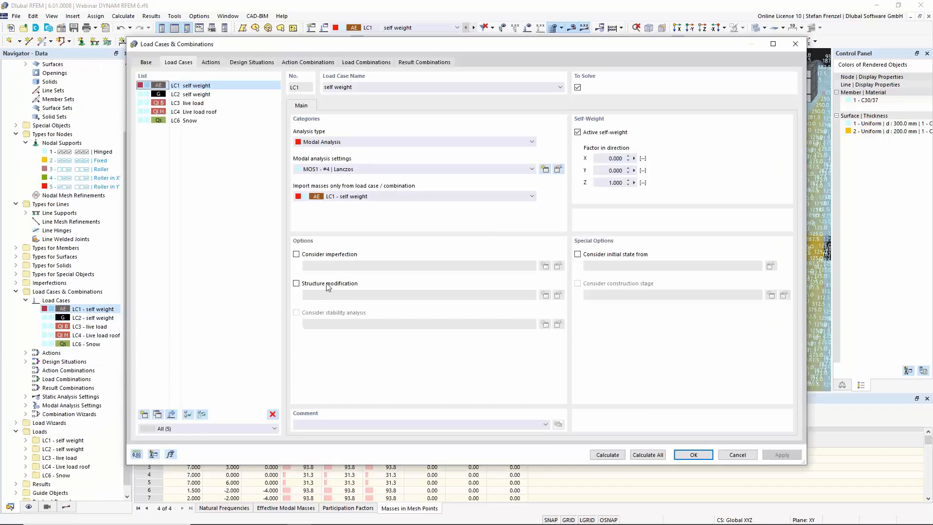
{"action": "left_click", "coordinate": [558, 169]}
{"action": "left_click", "coordinate": [373, 132]}
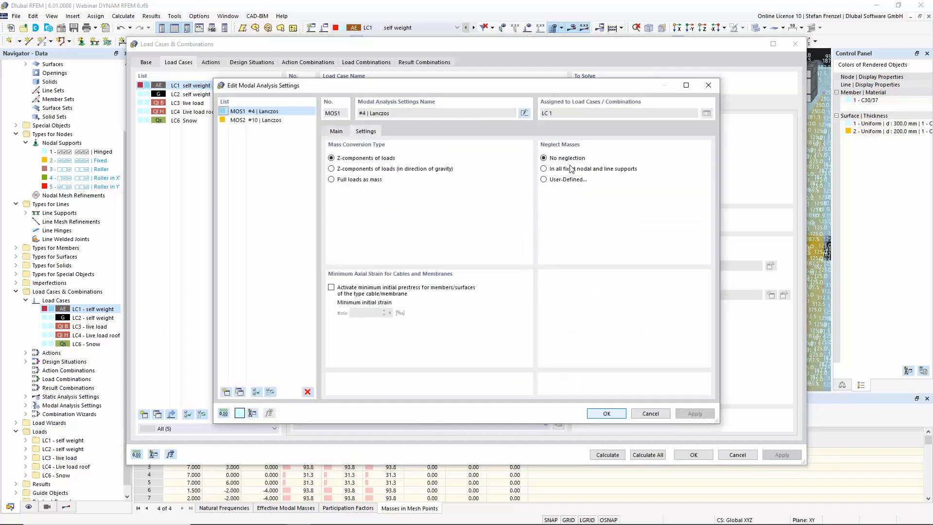
{"action": "left_click", "coordinate": [545, 180]}
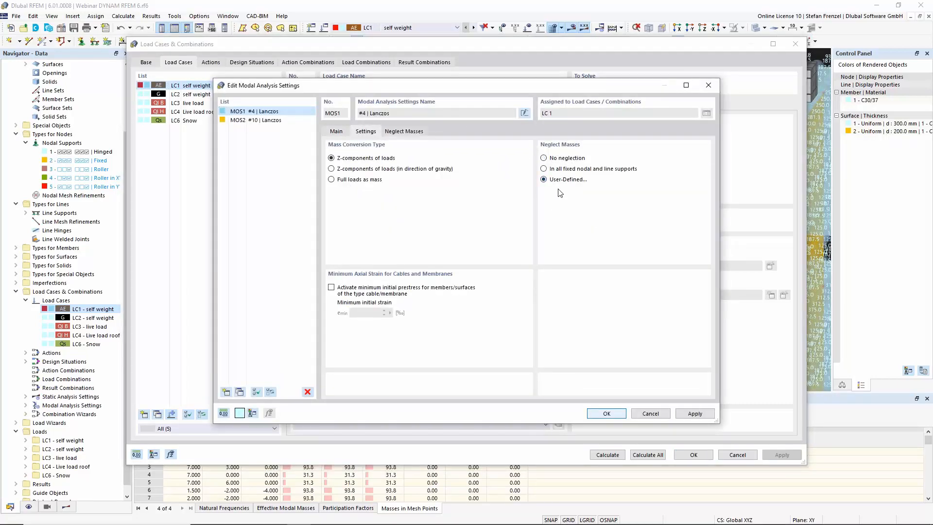
Neglect all mass components of surface 54, the top floor slab, in the Neglect Masses table
{"action": "left_click", "coordinate": [403, 131]}
{"action": "left_click", "coordinate": [396, 174]}
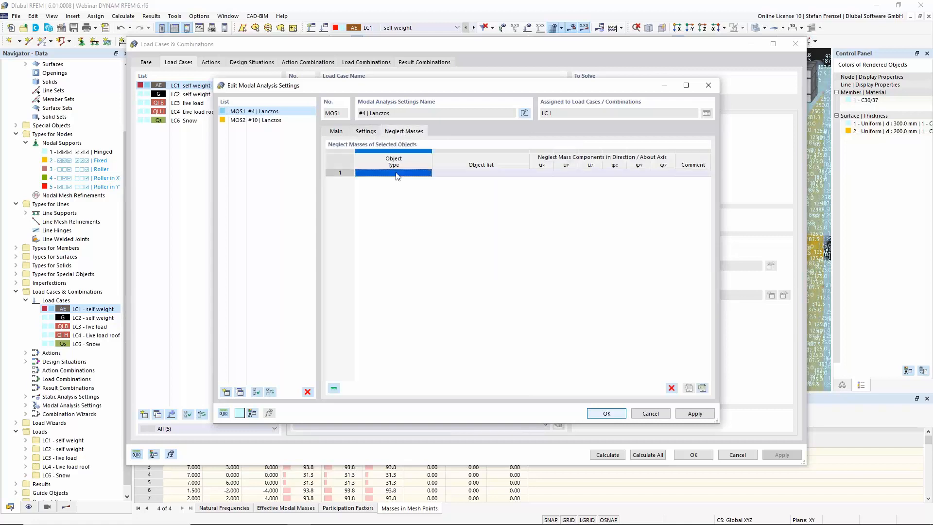
{"action": "left_click", "coordinate": [424, 174]}
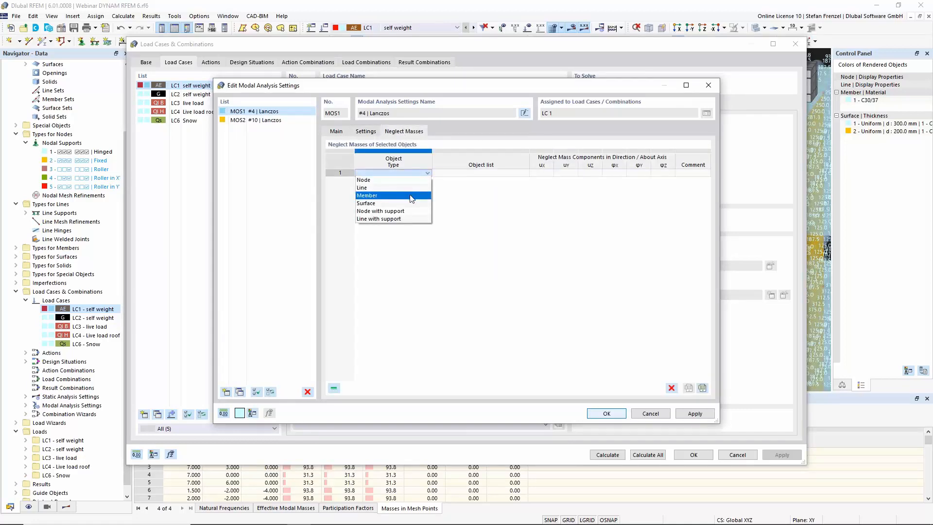
{"action": "left_click", "coordinate": [411, 196]}
{"action": "left_click", "coordinate": [417, 175]}
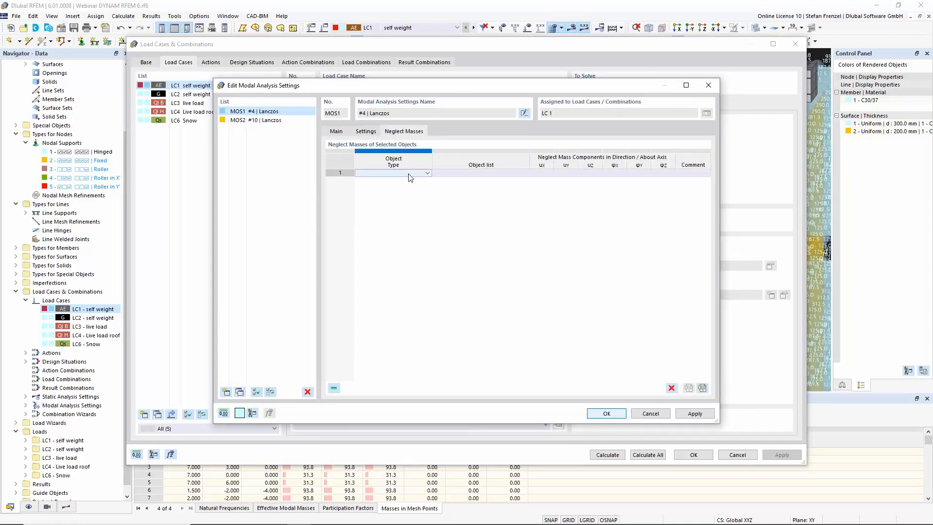
{"action": "left_click", "coordinate": [411, 174]}
{"action": "left_click", "coordinate": [524, 175]}
{"action": "left_click", "coordinate": [524, 174]}
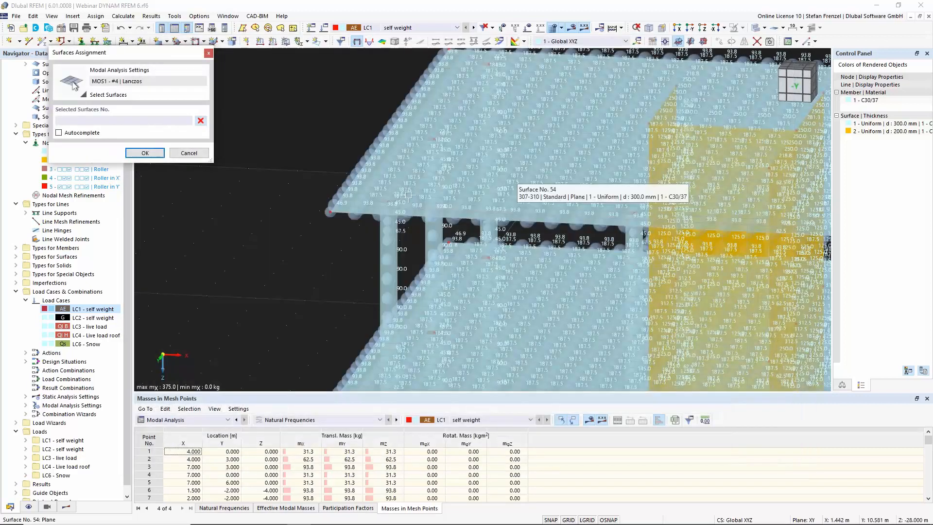
{"action": "left_click", "coordinate": [405, 171]}
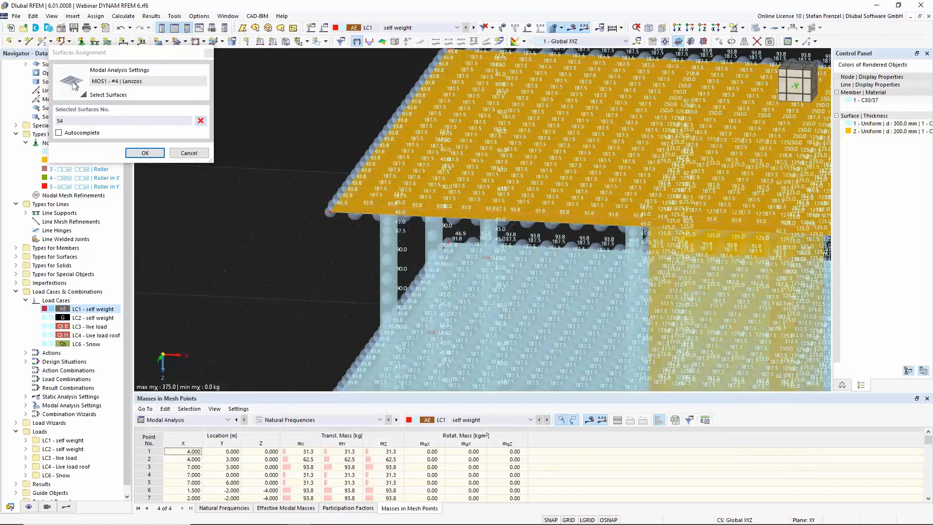
{"action": "left_click", "coordinate": [145, 154]}
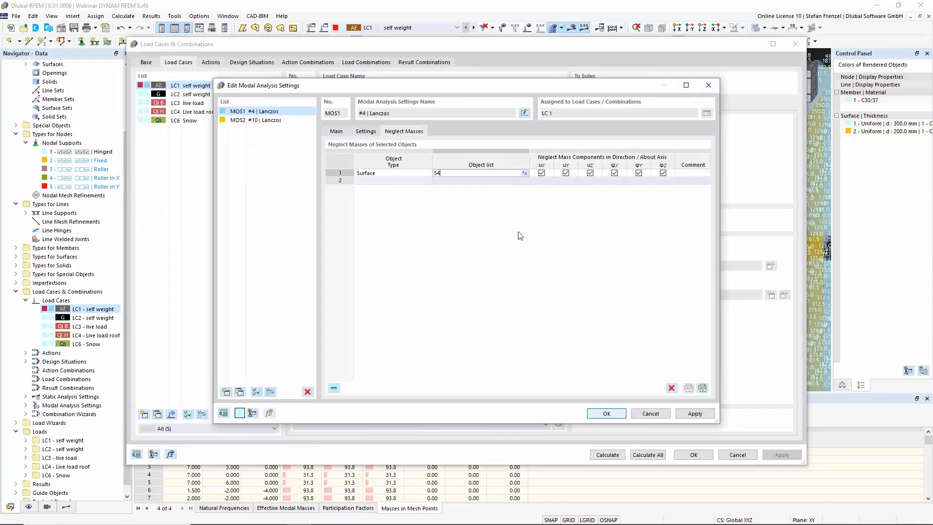
Confirm the changed modal analysis settings, accept discarding the results, and recalculate LC1
{"action": "left_click", "coordinate": [599, 414]}
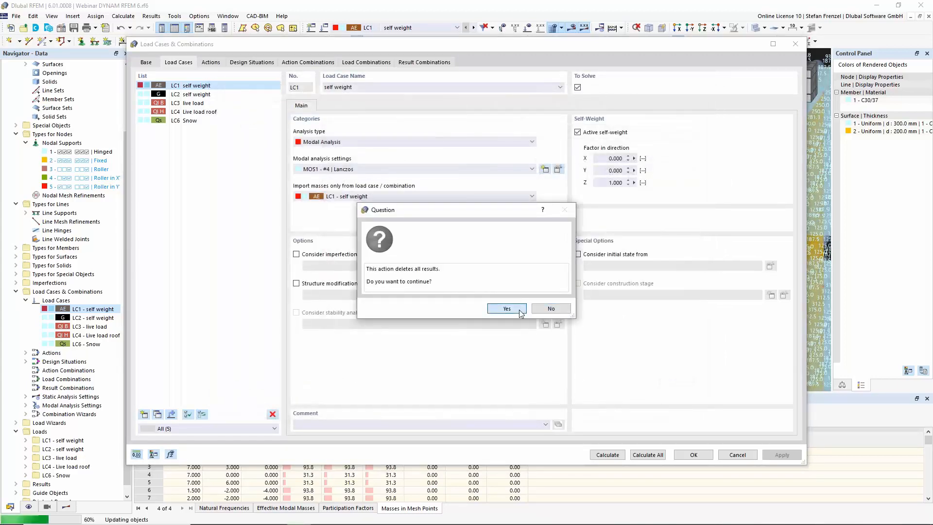
{"action": "left_click", "coordinate": [507, 309]}
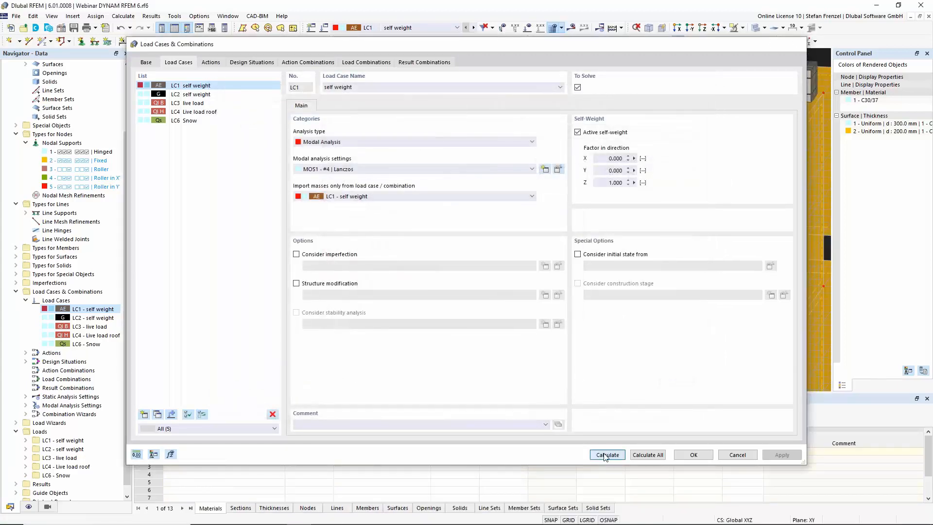
{"action": "left_click", "coordinate": [607, 455]}
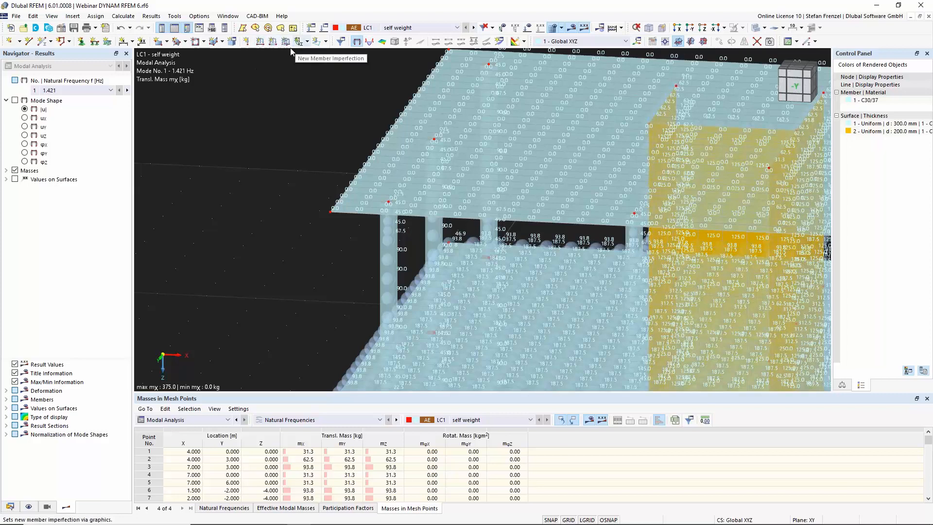
Create a nodal Mass load of 20 t in LC1 and assign it to node 237
{"action": "left_click", "coordinate": [248, 41]}
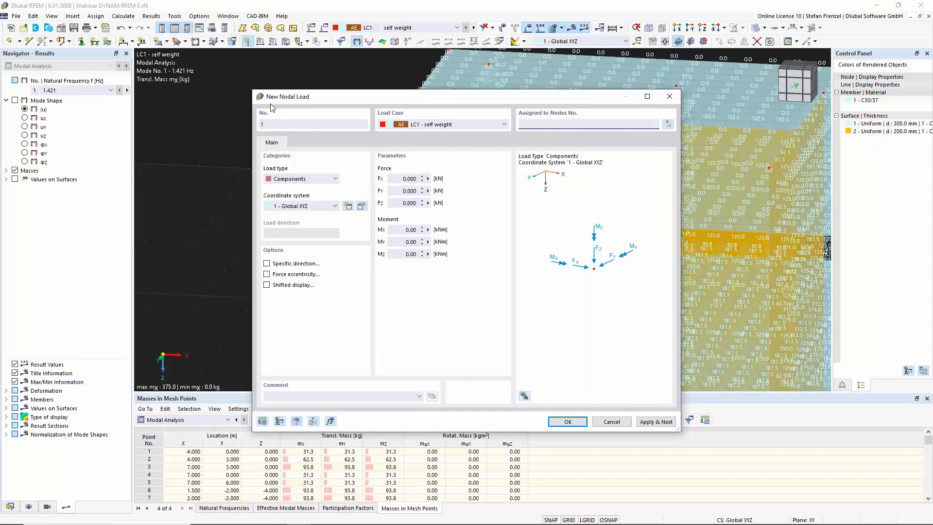
{"action": "left_click", "coordinate": [336, 180]}
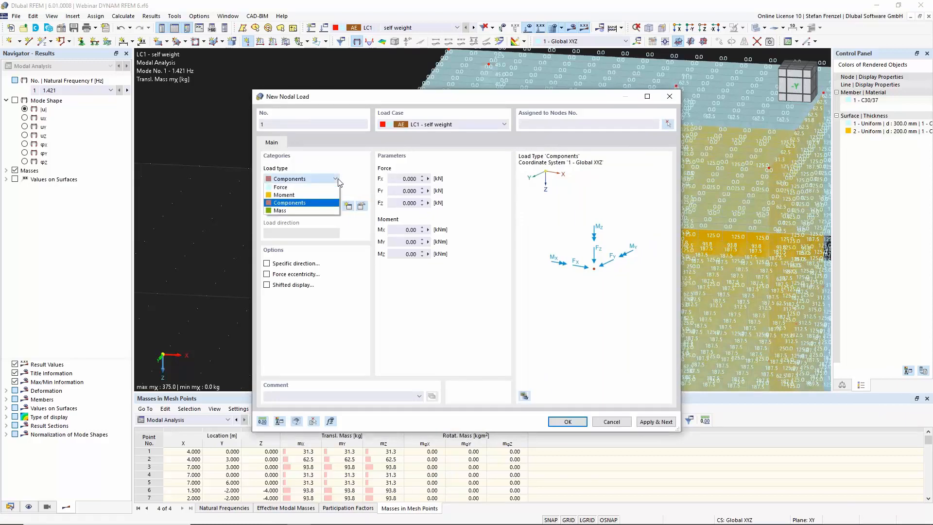
{"action": "left_click", "coordinate": [308, 211]}
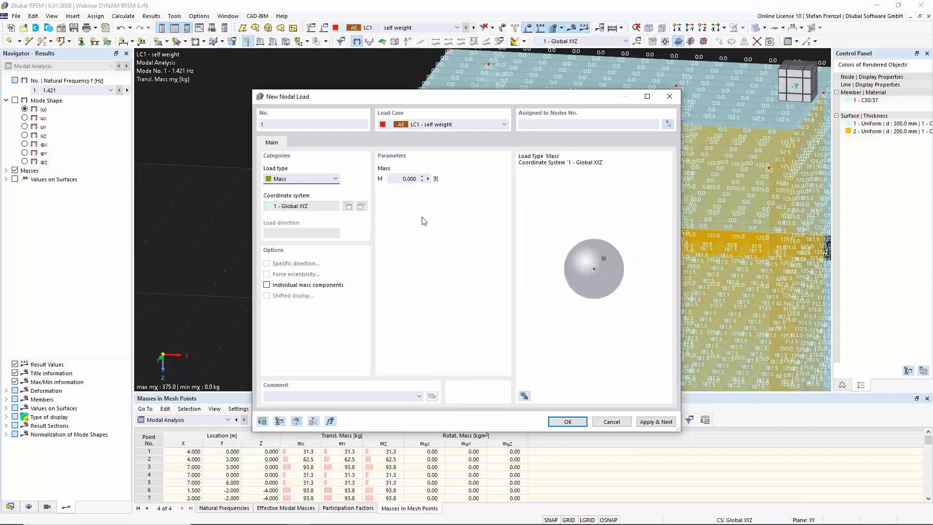
{"action": "left_click", "coordinate": [408, 179]}
{"action": "double_click", "coordinate": [401, 179]}
{"action": "type", "text": "20"}
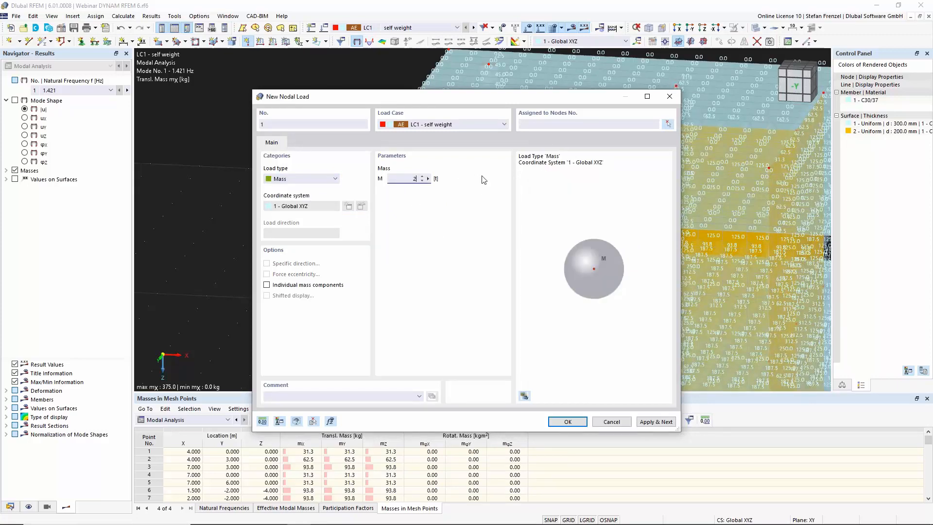
{"action": "left_click", "coordinate": [568, 422]}
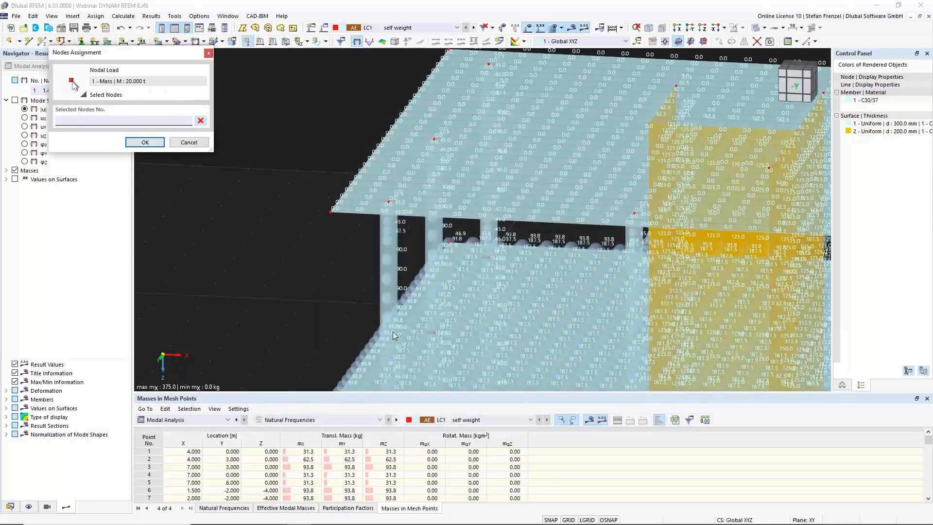
{"action": "left_click", "coordinate": [433, 333]}
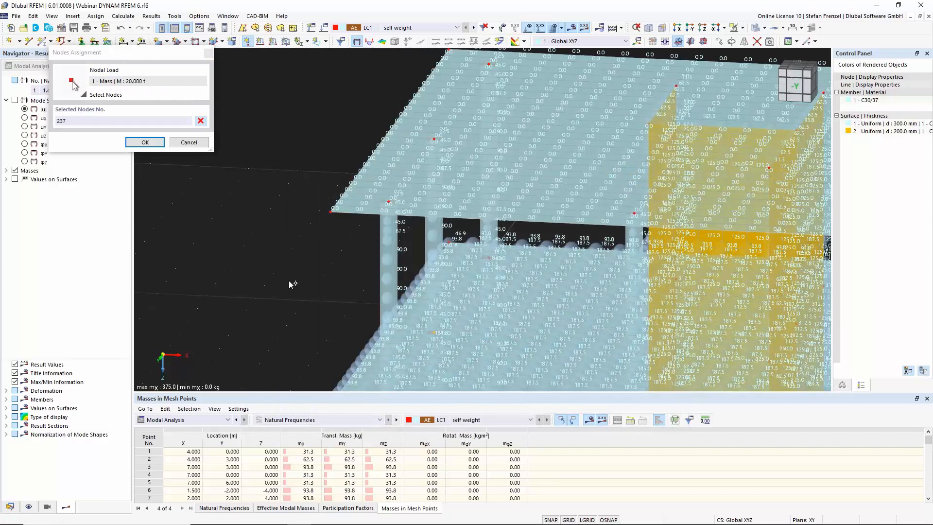
{"action": "left_click", "coordinate": [144, 143]}
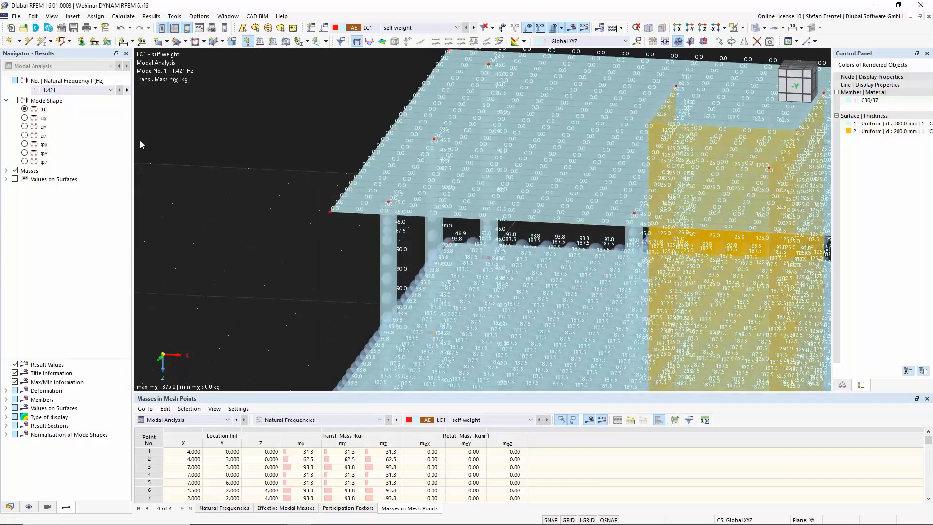
Delete the 20 t nodal mass load from the model
{"action": "left_click", "coordinate": [507, 309]}
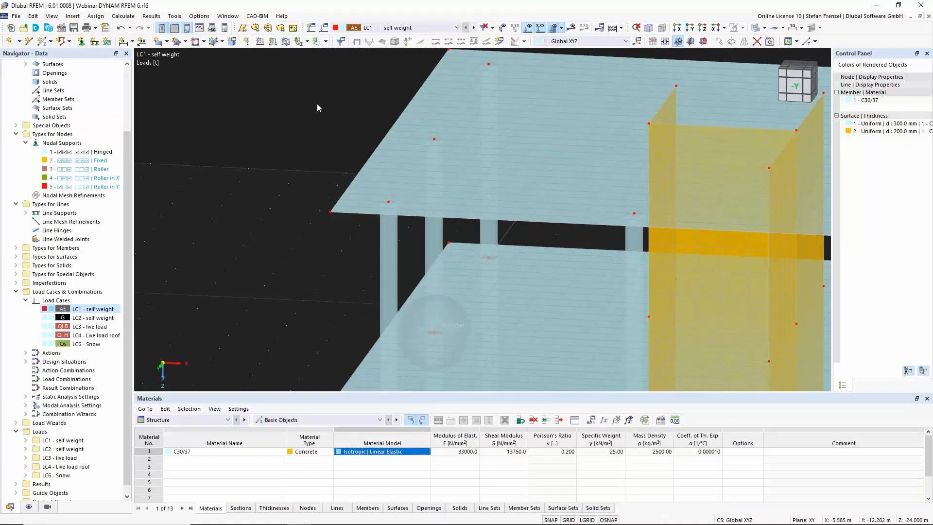
{"action": "scroll", "coordinate": [316, 107], "scroll_direction": "down", "scroll_amount": 4}
{"action": "scroll", "coordinate": [322, 215], "scroll_direction": "up", "scroll_amount": 5}
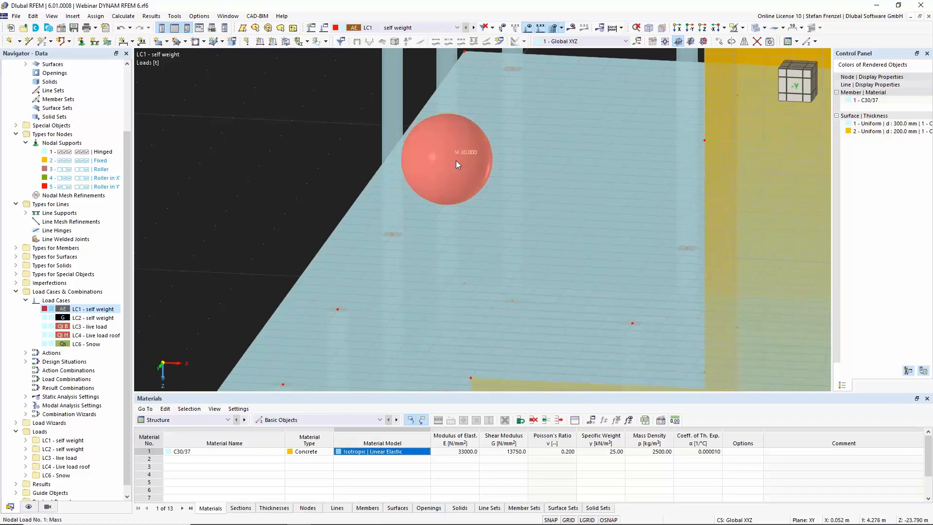
{"action": "mouse_move", "coordinate": [456, 161]}
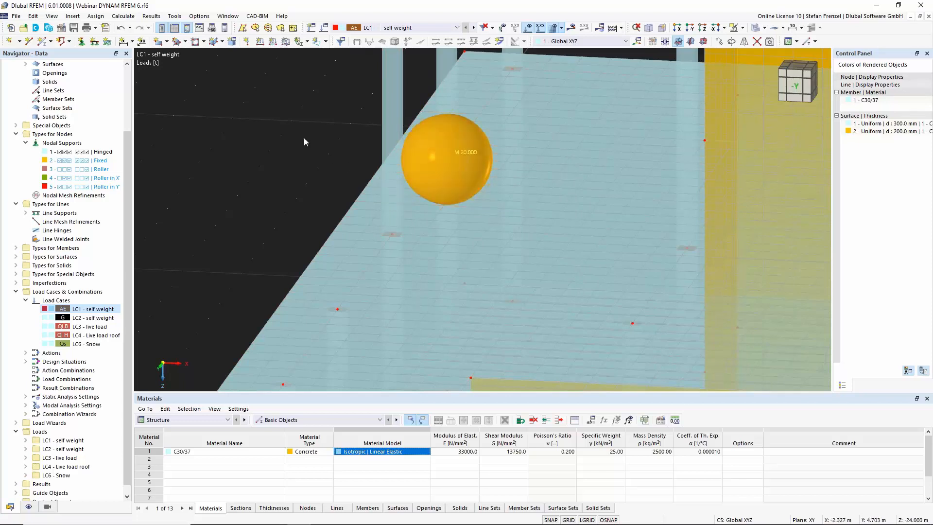
{"action": "scroll", "coordinate": [305, 138], "scroll_direction": "down", "scroll_amount": 5}
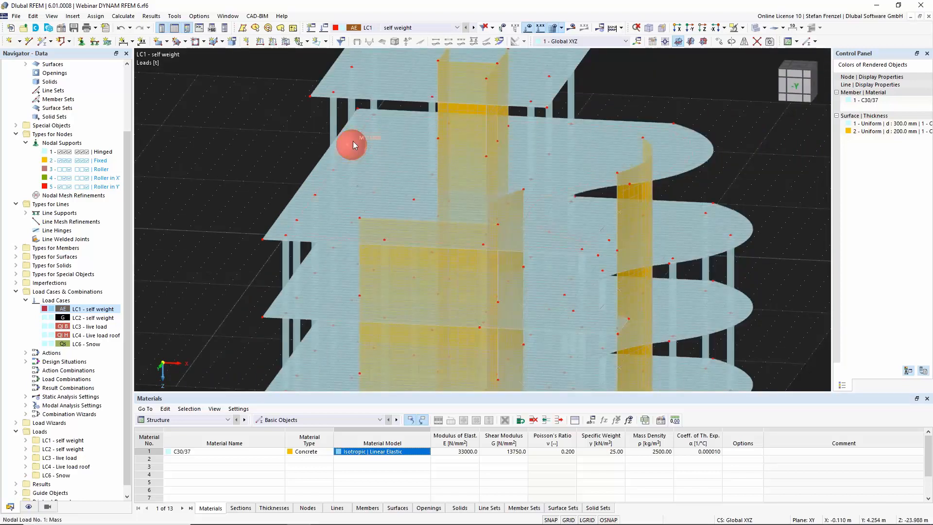
{"action": "key", "text": "Delete"}
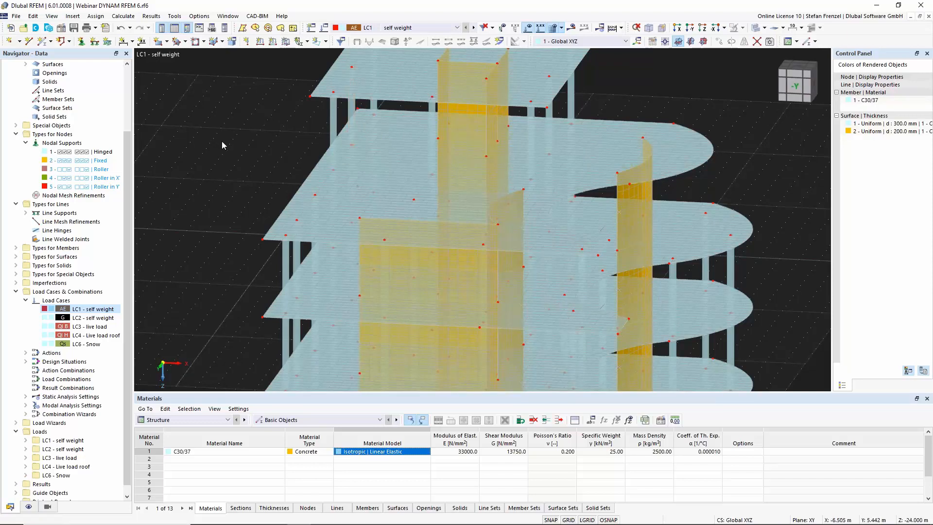
Open the MOS1 modal analysis settings and reset neglected masses to No neglection
{"action": "scroll", "coordinate": [223, 141], "scroll_direction": "down", "scroll_amount": 6}
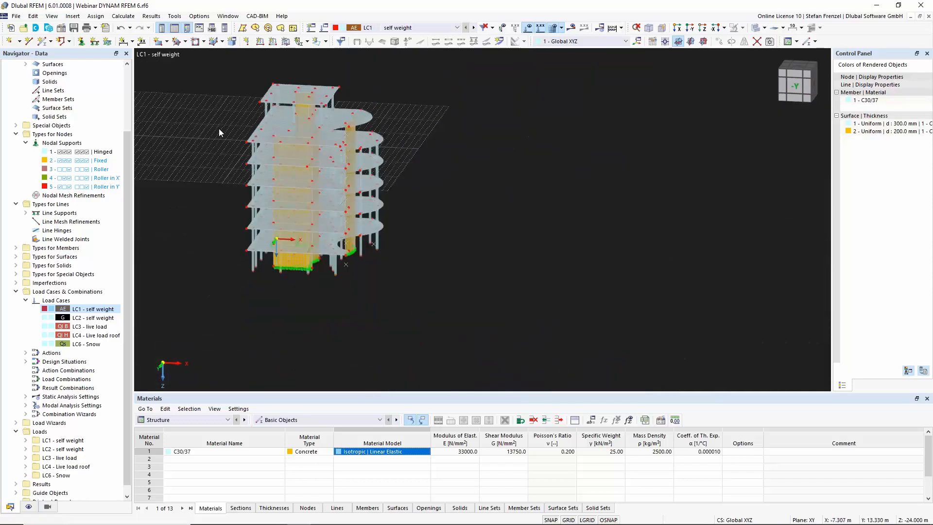
{"action": "scroll", "coordinate": [205, 127], "scroll_direction": "up", "scroll_amount": 2}
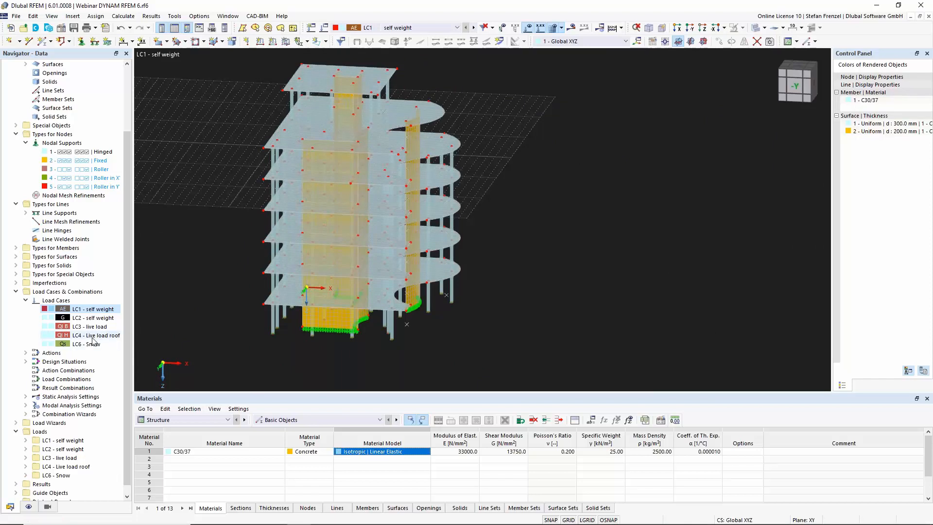
{"action": "left_click", "coordinate": [25, 405]}
{"action": "right_click", "coordinate": [69, 415]}
{"action": "left_click", "coordinate": [93, 282]}
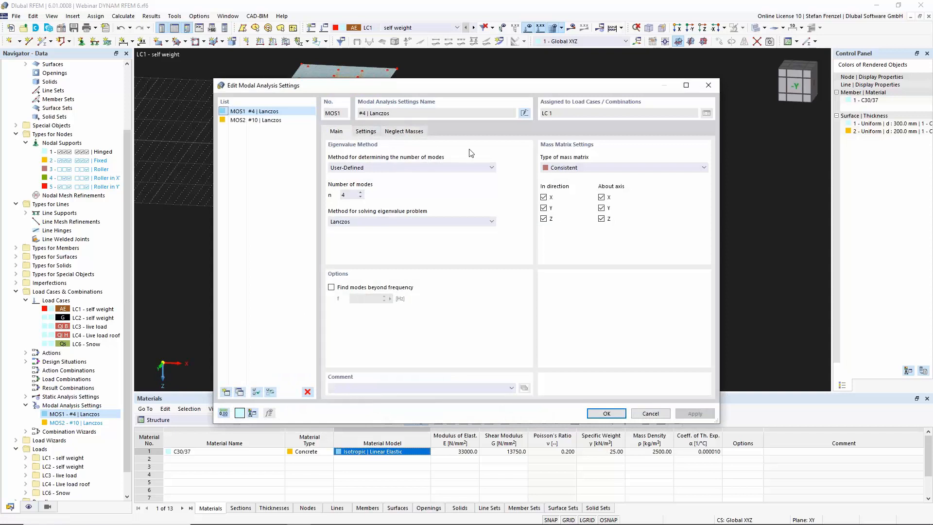
{"action": "left_click", "coordinate": [369, 133]}
{"action": "left_click", "coordinate": [543, 157]}
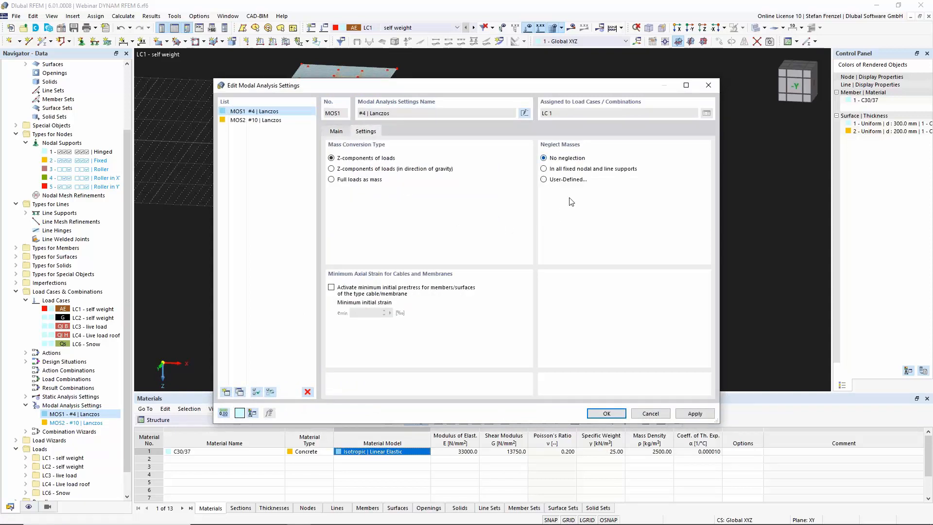
In the MOS1 modal analysis settings, set the number of modes to 12 and the mass matrix type to Diagonal
{"action": "left_click", "coordinate": [334, 132]}
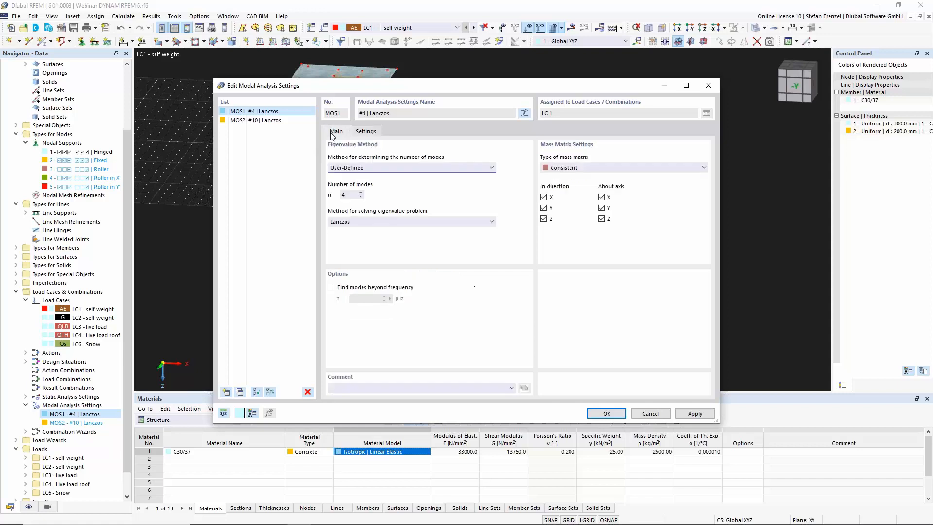
{"action": "left_click", "coordinate": [352, 195]}
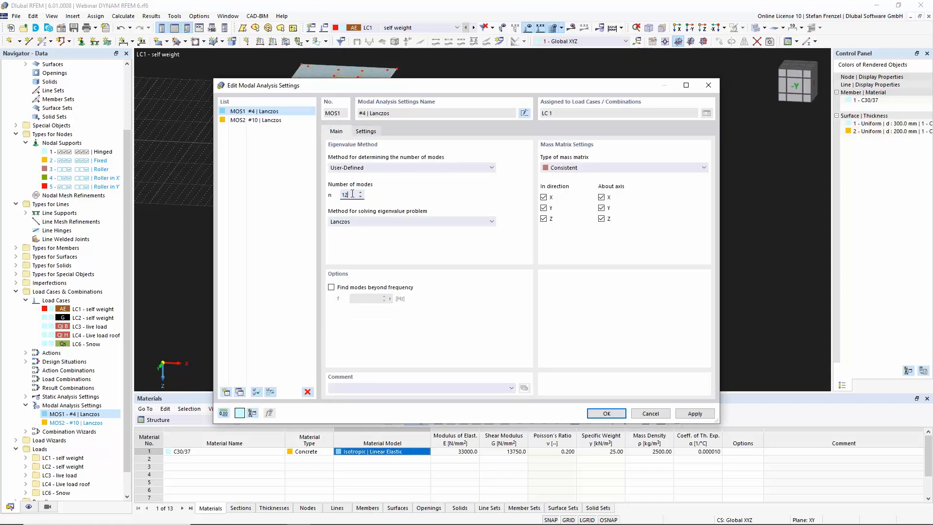
{"action": "left_click", "coordinate": [589, 168]}
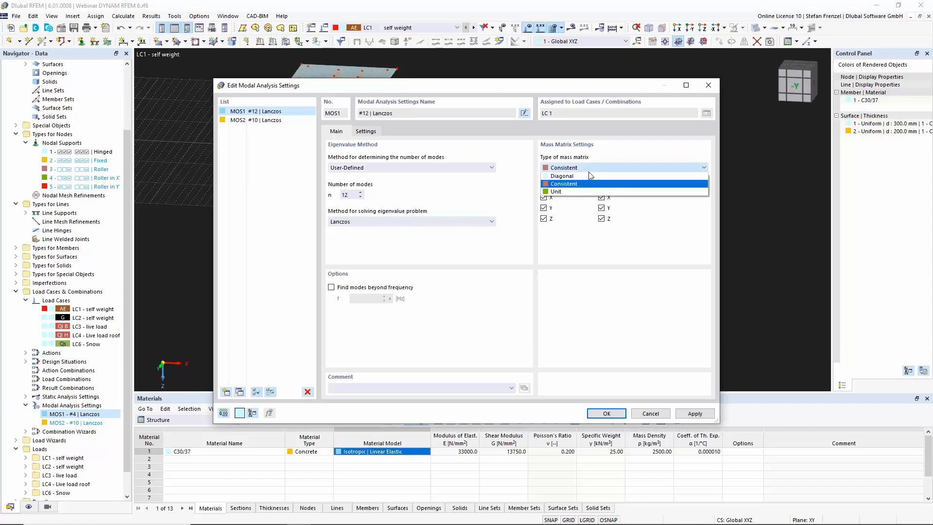
{"action": "left_click", "coordinate": [587, 176]}
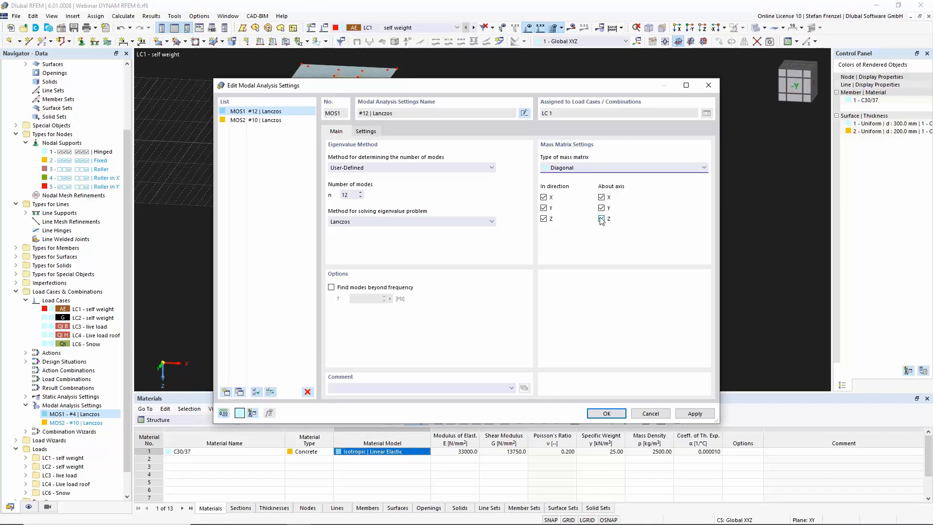
Deactivate the rotational masses about X and Z and the translational mass in Z, then confirm the settings
{"action": "left_click", "coordinate": [602, 197]}
{"action": "left_click", "coordinate": [602, 219]}
{"action": "left_click", "coordinate": [544, 219]}
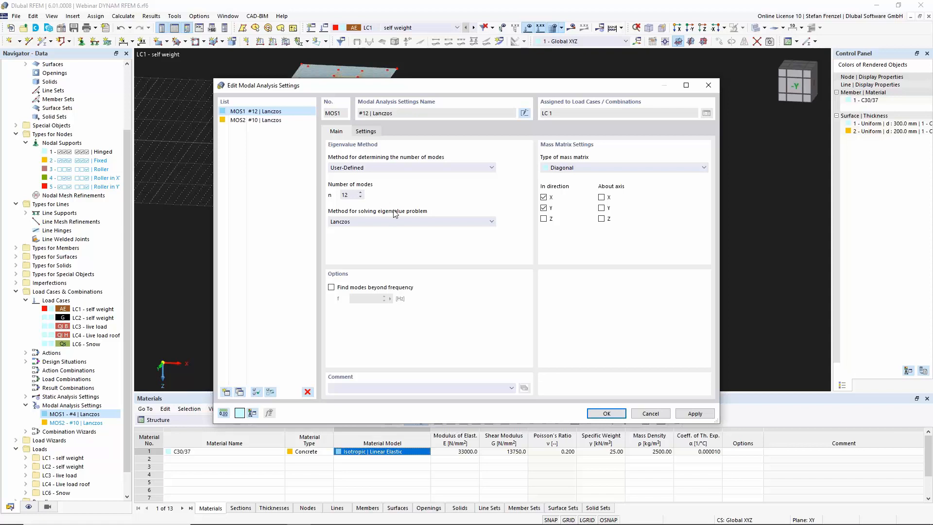
{"action": "left_click", "coordinate": [608, 413]}
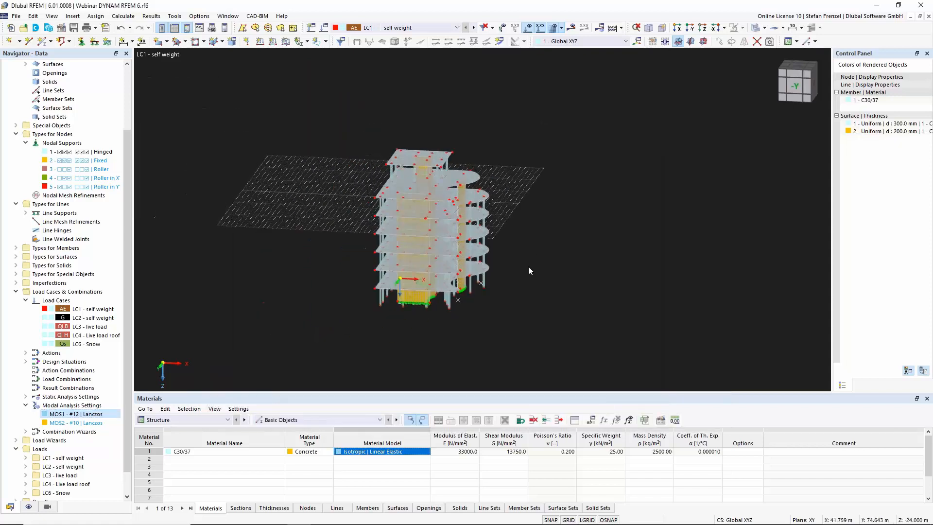
Edit load case LC1, changing its analysis type to Static Analysis and its action category to Permanent
{"action": "scroll", "coordinate": [423, 267], "scroll_direction": "up", "scroll_amount": 2}
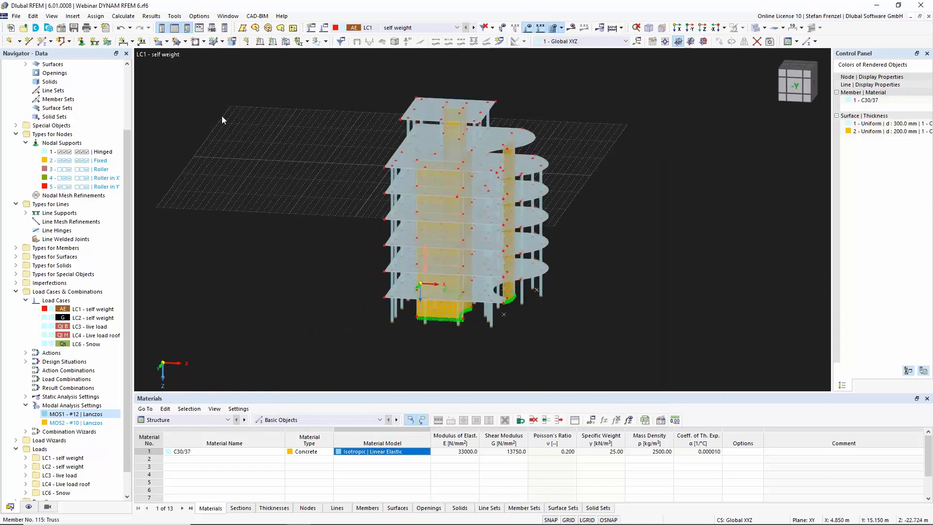
{"action": "left_click", "coordinate": [80, 309]}
{"action": "right_click", "coordinate": [79, 309]}
{"action": "left_click", "coordinate": [171, 313]}
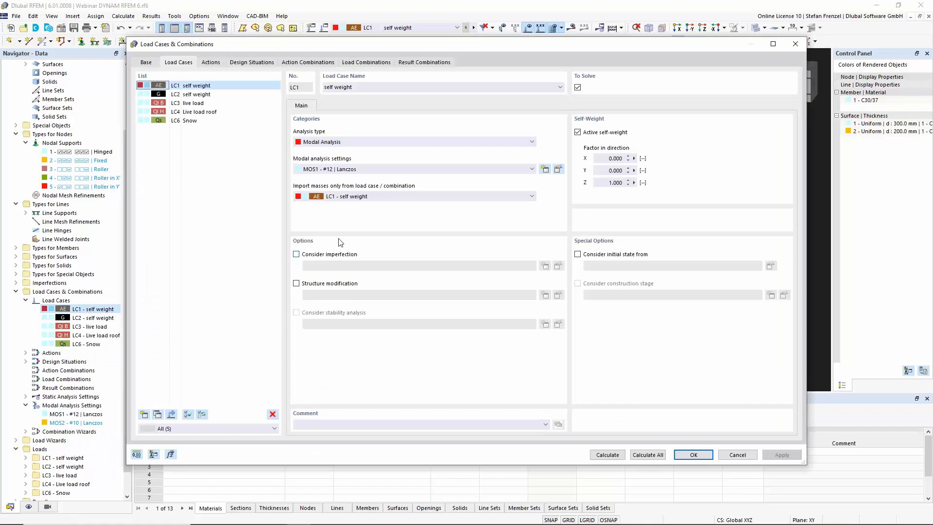
{"action": "left_click", "coordinate": [352, 139]}
{"action": "left_click", "coordinate": [351, 148]}
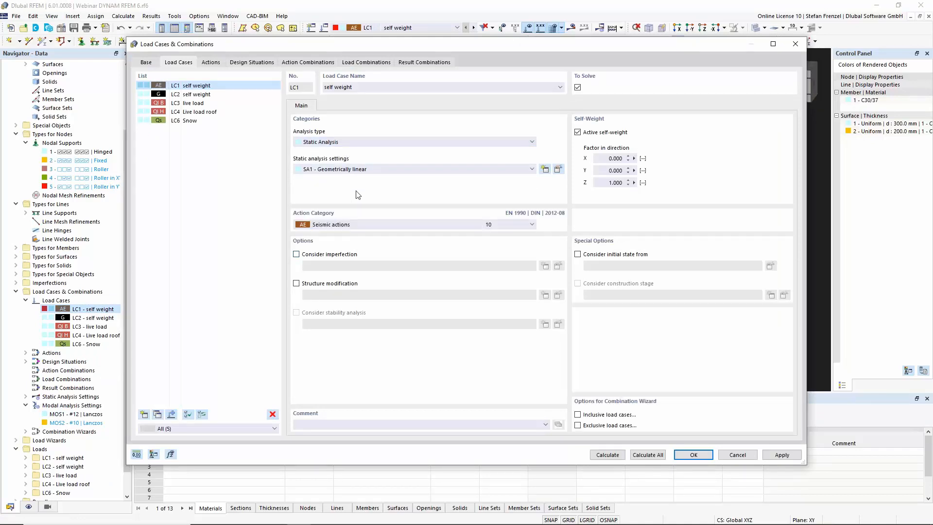
{"action": "left_click", "coordinate": [357, 225]}
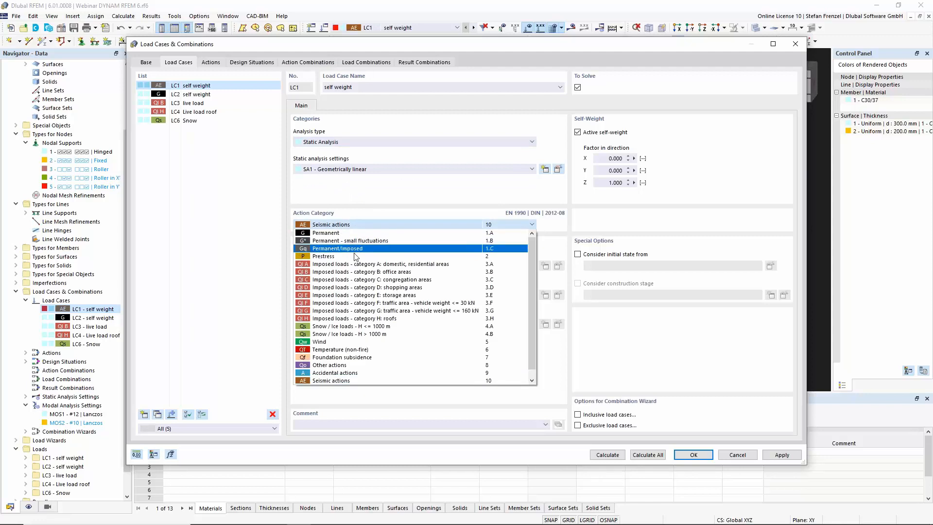
{"action": "left_click", "coordinate": [359, 233]}
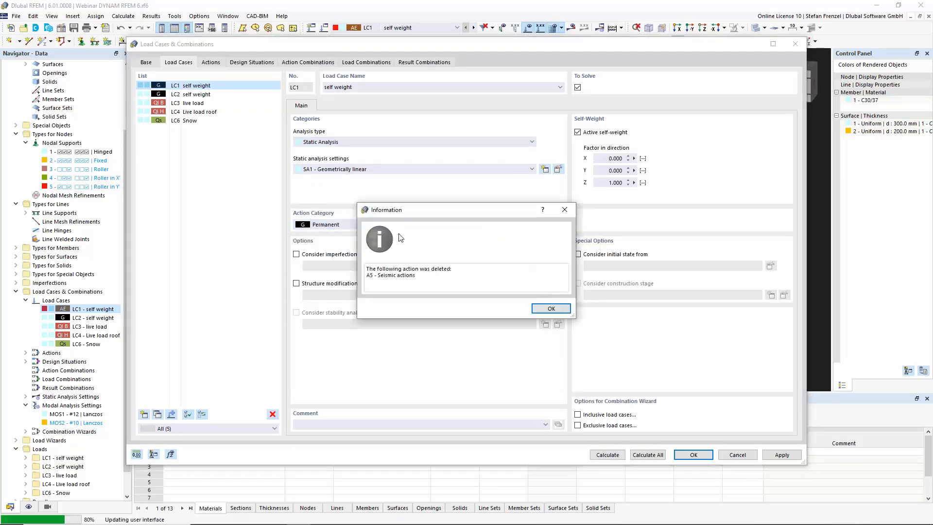
{"action": "left_click", "coordinate": [551, 308]}
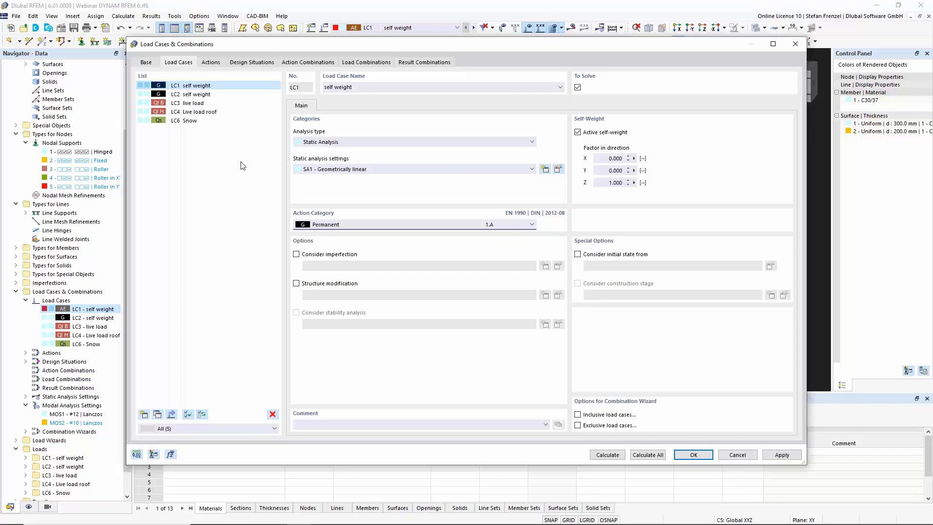
Set design situation DS1's type to Seismic/Mass Combination - psi-E,i and inspect the generated action and load combinations
{"action": "left_click", "coordinate": [259, 64]}
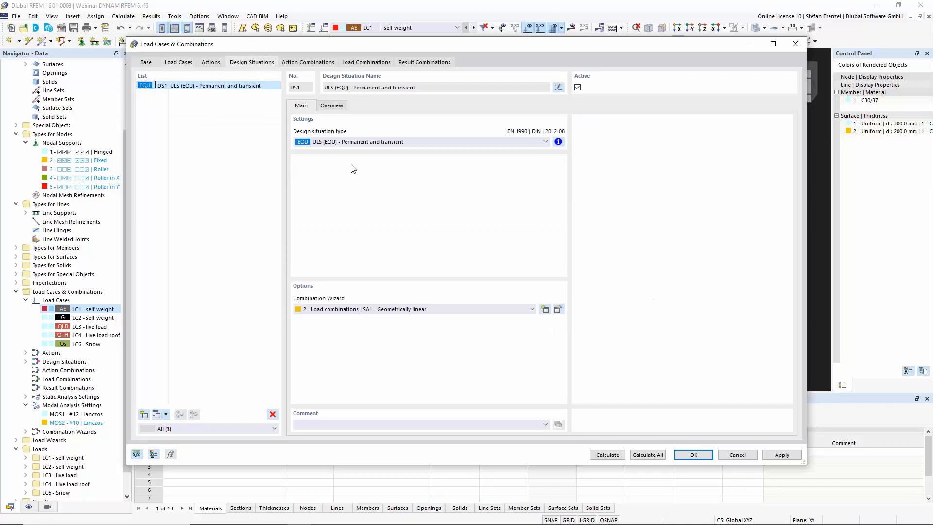
{"action": "left_click", "coordinate": [375, 143]}
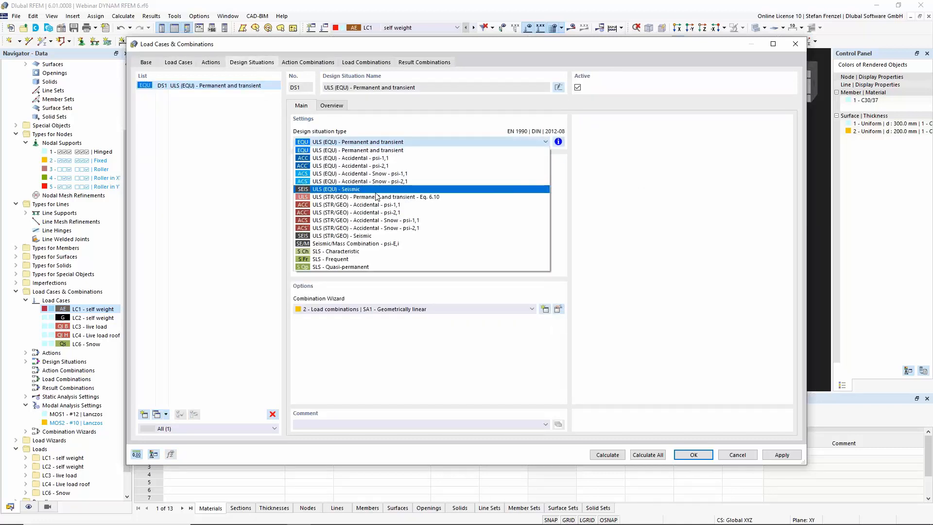
{"action": "left_click", "coordinate": [367, 244]}
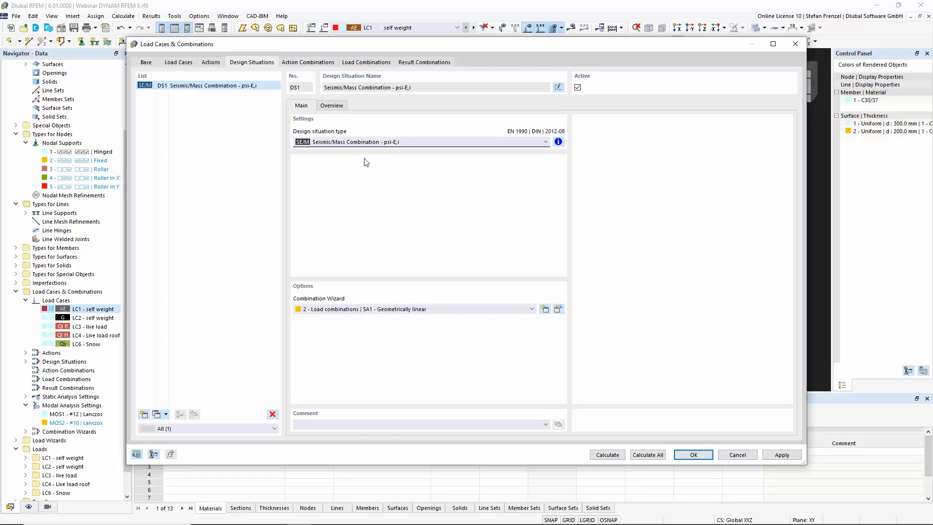
{"action": "left_click", "coordinate": [307, 66]}
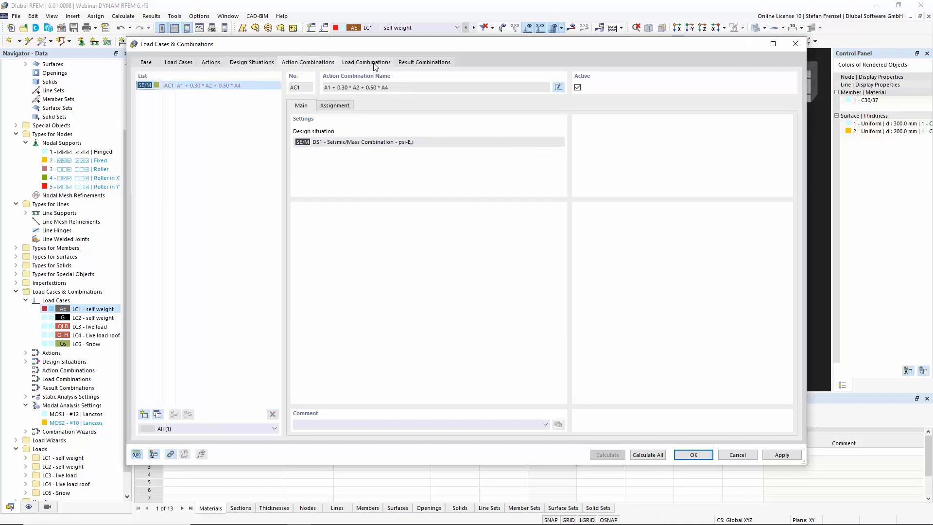
{"action": "left_click", "coordinate": [375, 63]}
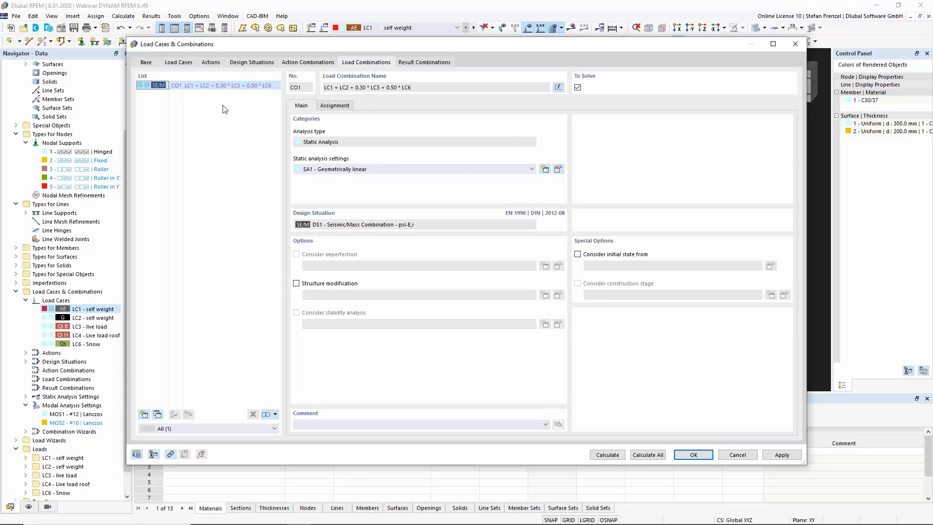
Create a new load case LC7 as Modal Analysis with MOS1, importing masses from combination CO1, and confirm
{"action": "left_click", "coordinate": [146, 63]}
{"action": "left_click", "coordinate": [178, 62]}
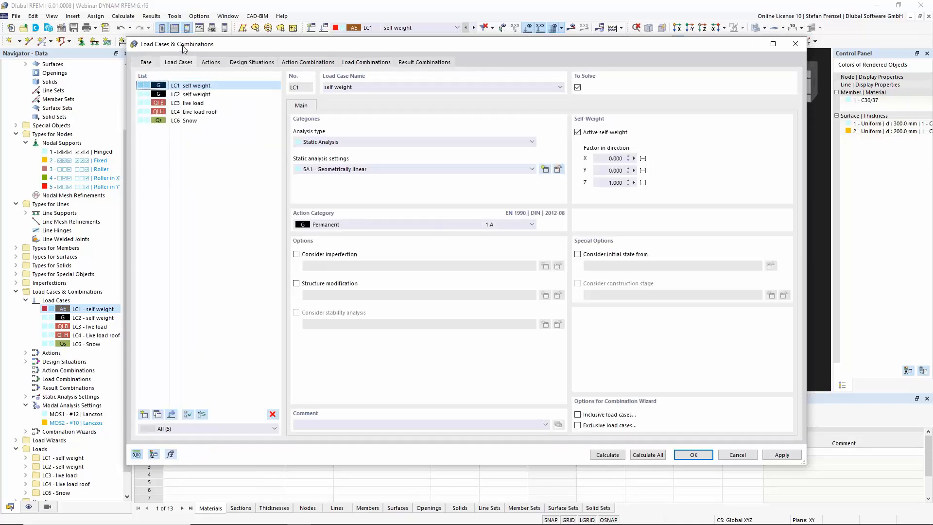
{"action": "left_click", "coordinate": [144, 414]}
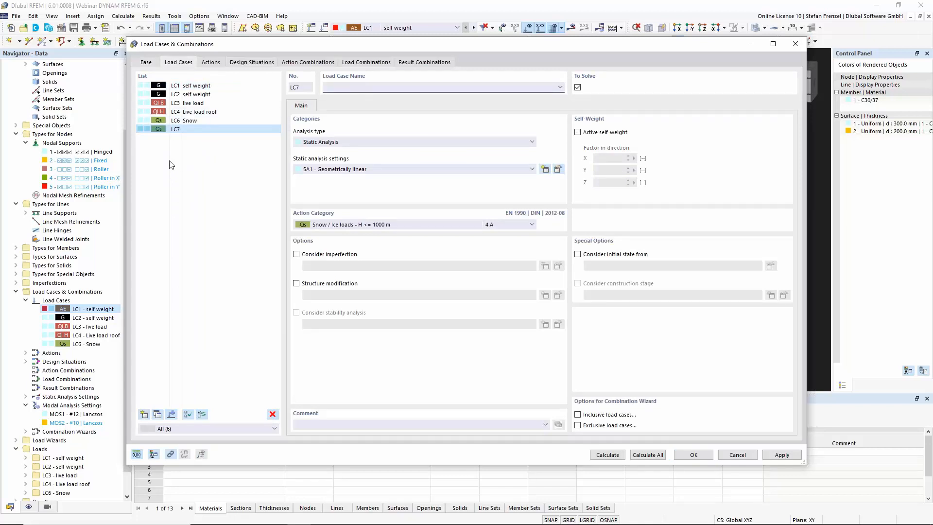
{"action": "left_click", "coordinate": [390, 142]}
{"action": "left_click", "coordinate": [379, 155]}
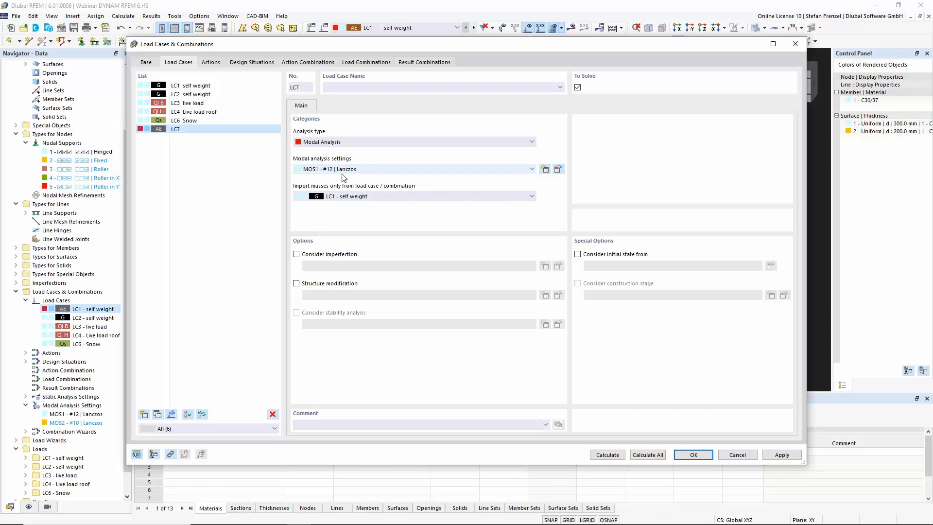
{"action": "left_click", "coordinate": [385, 196]}
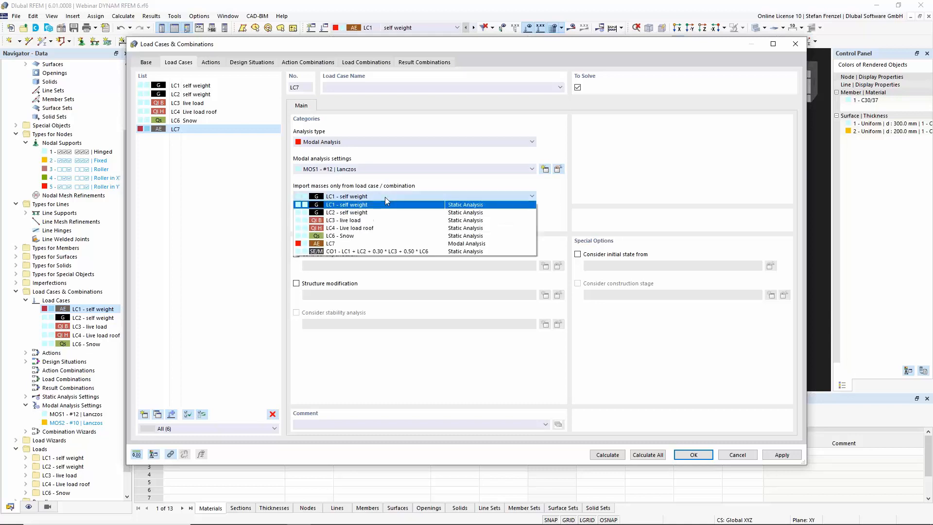
{"action": "left_click", "coordinate": [377, 251]}
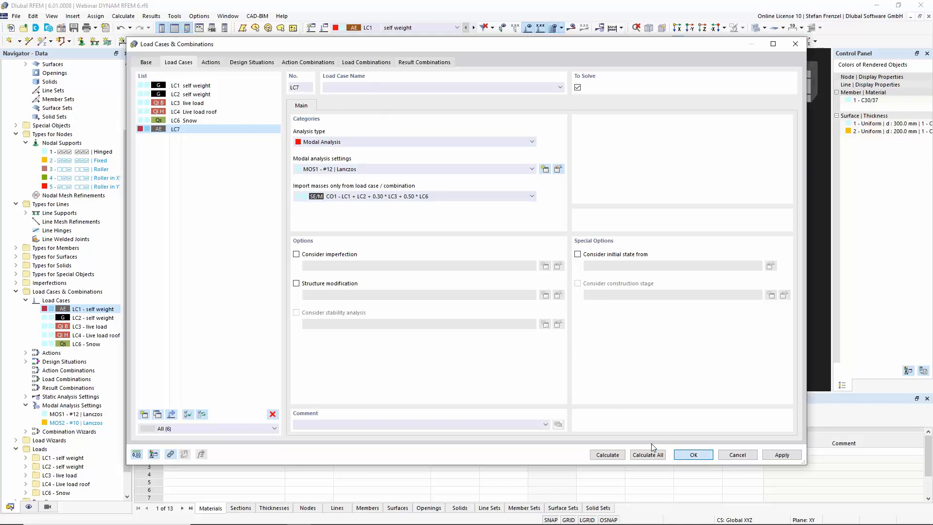
{"action": "key", "text": "Return"}
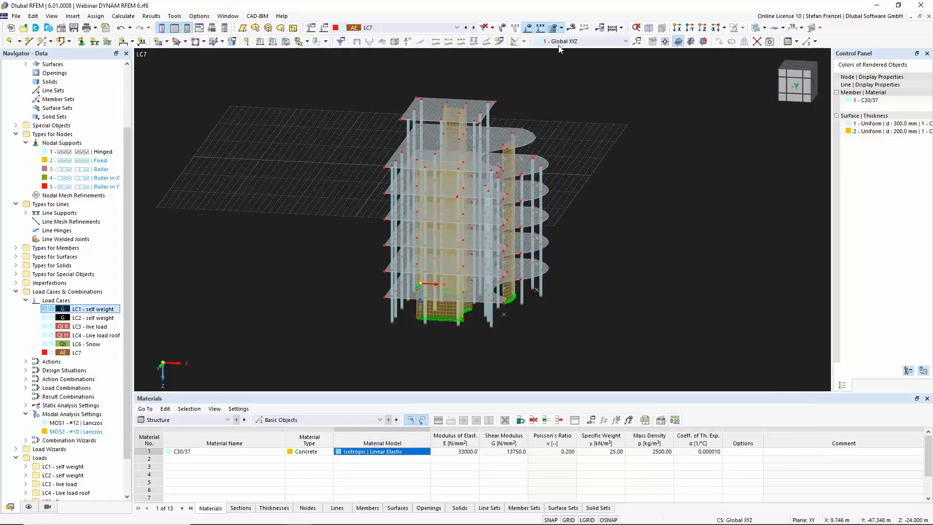
Calculate the model and display the mode shape results of LC7
{"action": "left_click", "coordinate": [613, 28]}
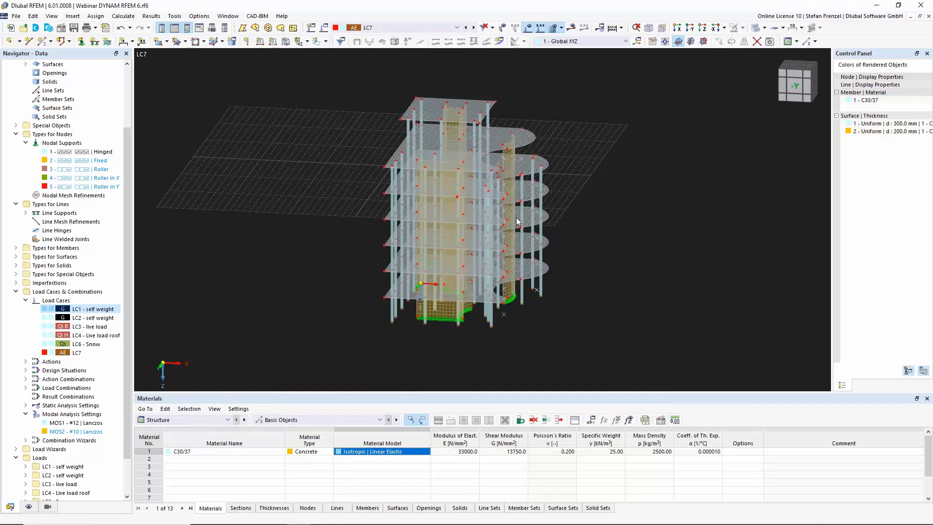
{"action": "left_click", "coordinate": [15, 170]}
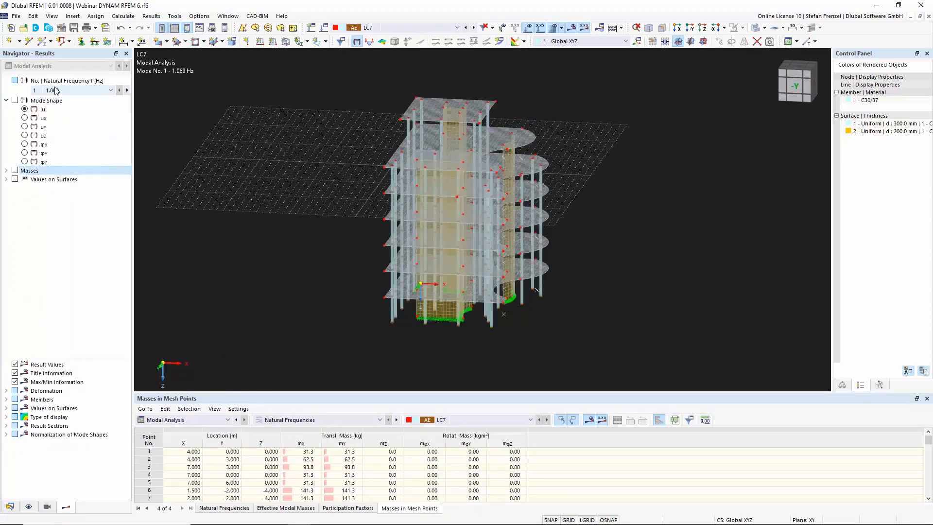
{"action": "left_click", "coordinate": [15, 100]}
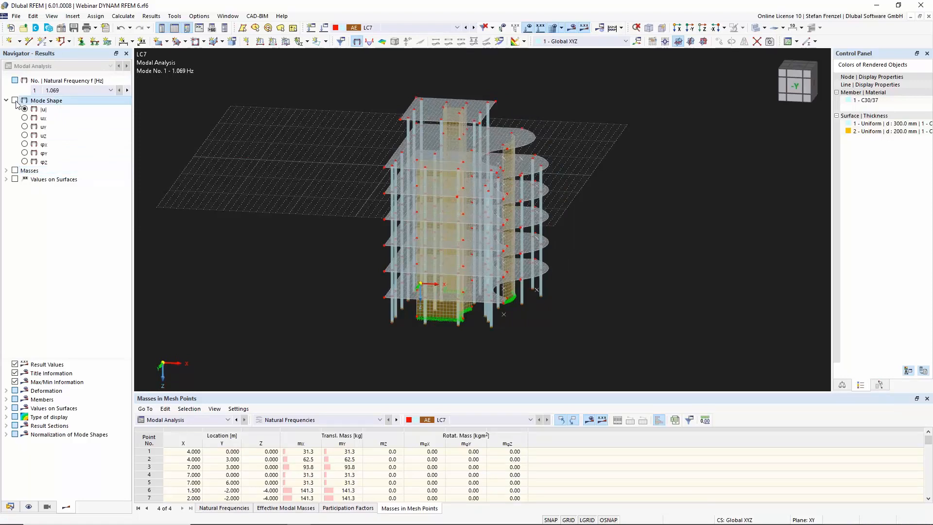
{"action": "scroll", "coordinate": [381, 154], "scroll_direction": "up", "scroll_amount": 2}
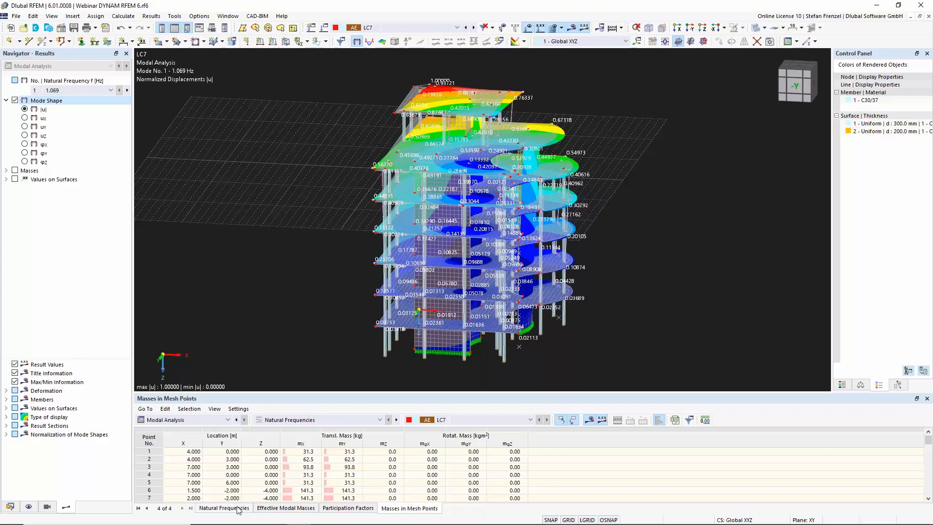
Review the effective modal masses table and its summed mass factors for LC7, then return to the data navigator
{"action": "left_click", "coordinate": [280, 508]}
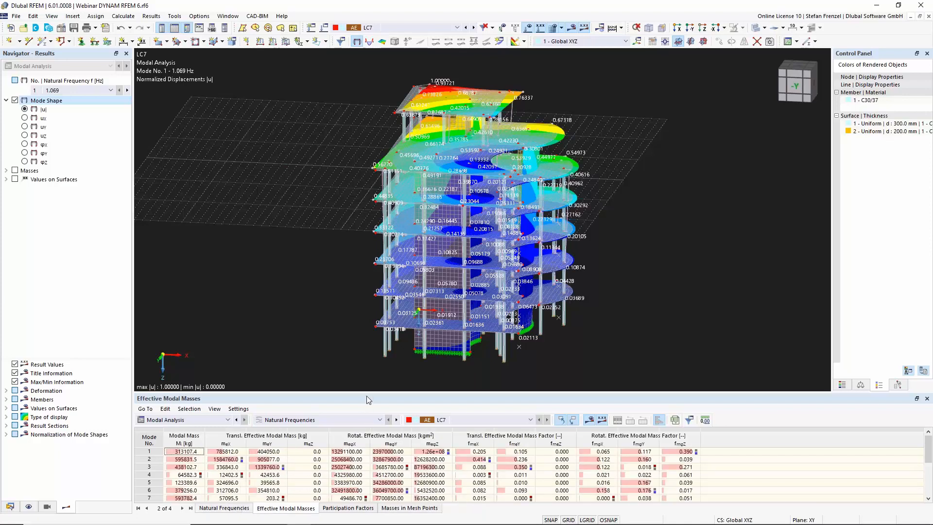
{"action": "left_click_drag", "start_coordinate": [368, 393], "coordinate": [372, 283]}
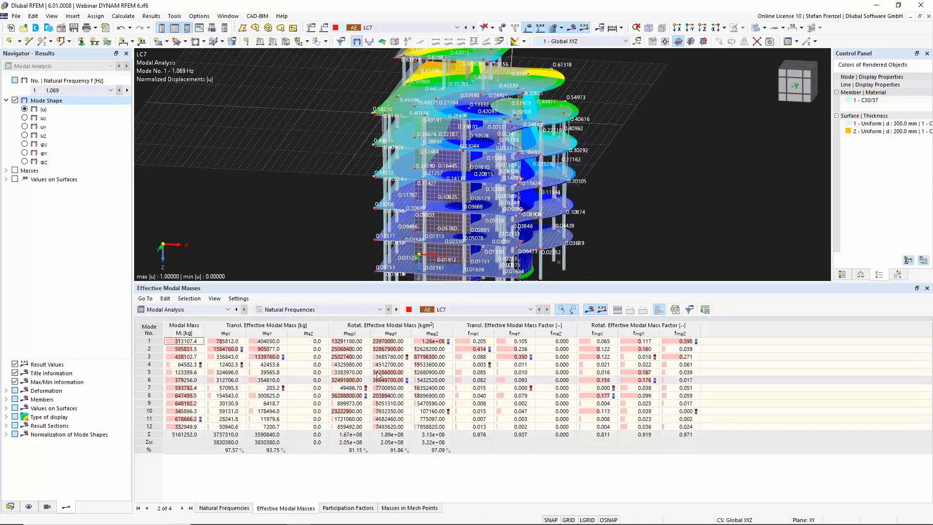
{"action": "left_click", "coordinate": [209, 312]}
{"action": "left_click", "coordinate": [210, 312]}
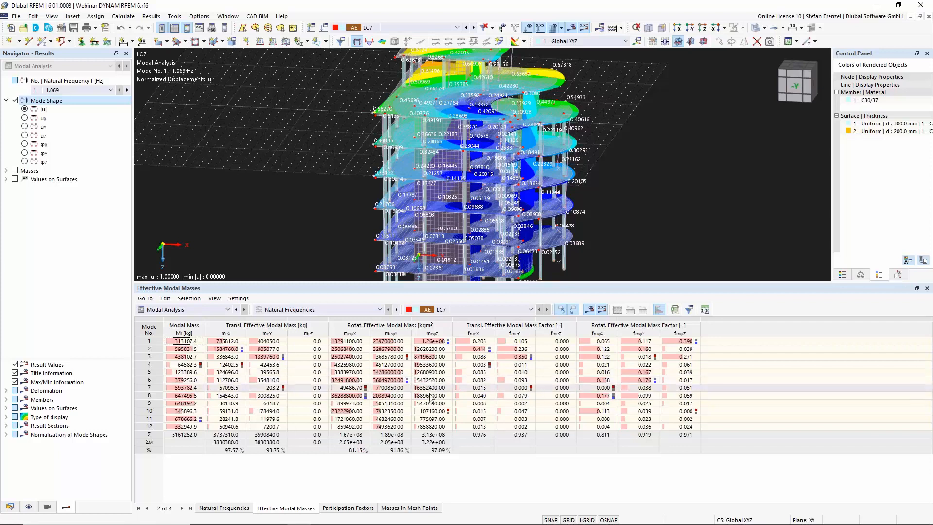
{"action": "left_click", "coordinate": [472, 435]}
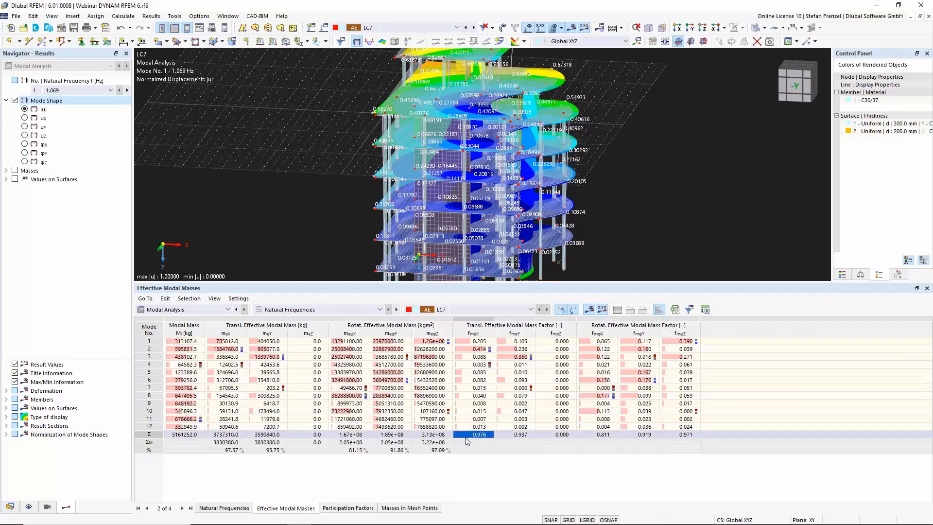
{"action": "left_click", "coordinate": [513, 435]}
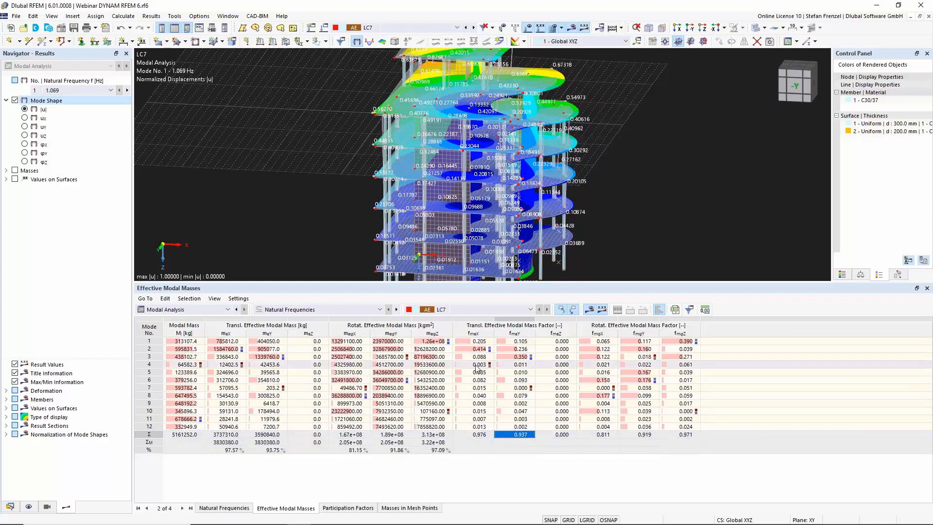
{"action": "left_click_drag", "start_coordinate": [465, 283], "coordinate": [467, 342]}
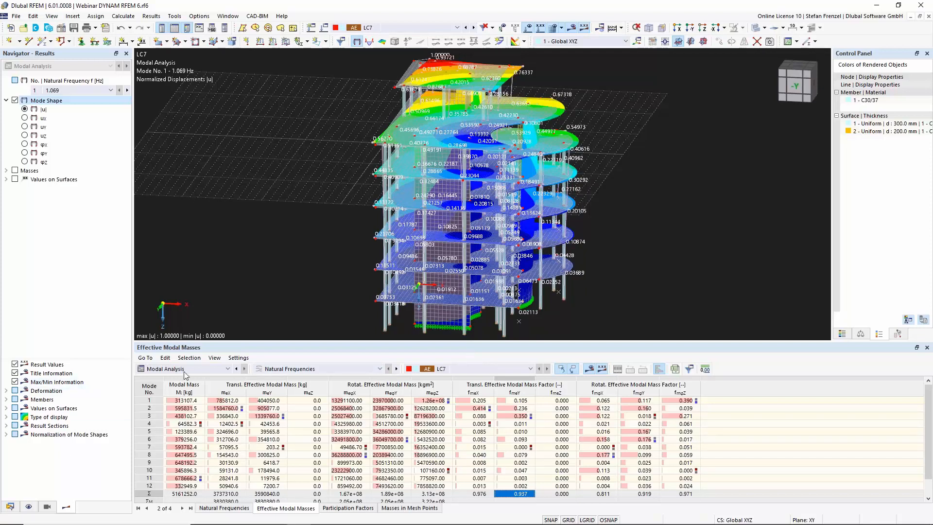
{"action": "left_click", "coordinate": [10, 507]}
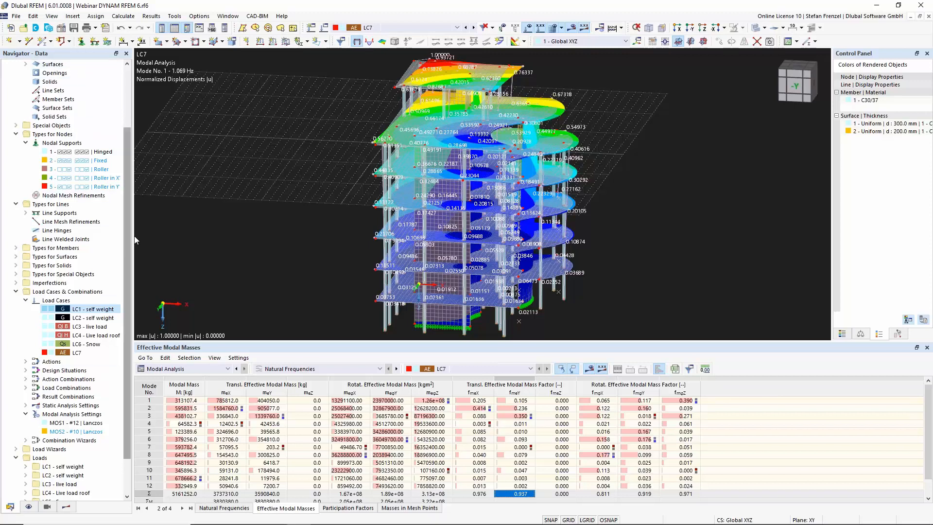
{"action": "scroll", "coordinate": [124, 214], "scroll_direction": "up", "scroll_amount": 3}
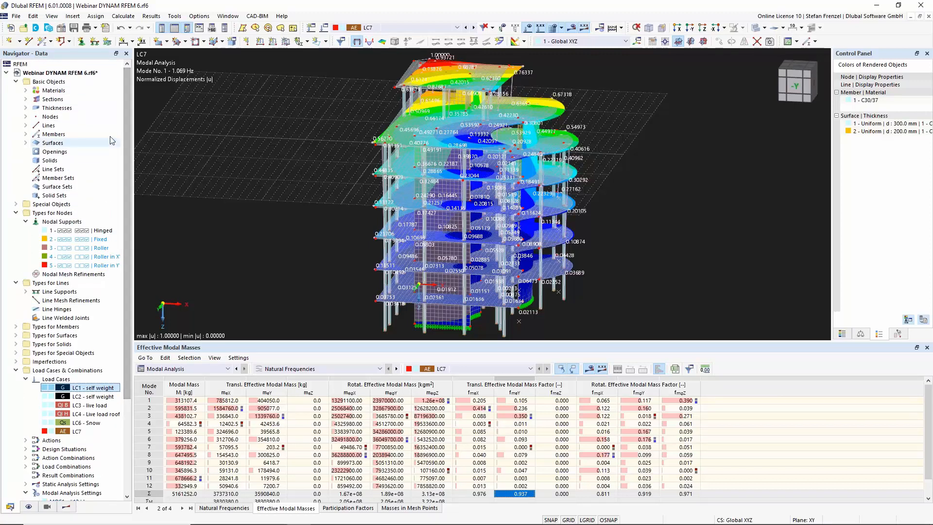
Review the model base data add-ons and the EN 1998 dynamic design standard with its national annex options, then cancel
{"action": "right_click", "coordinate": [73, 74]}
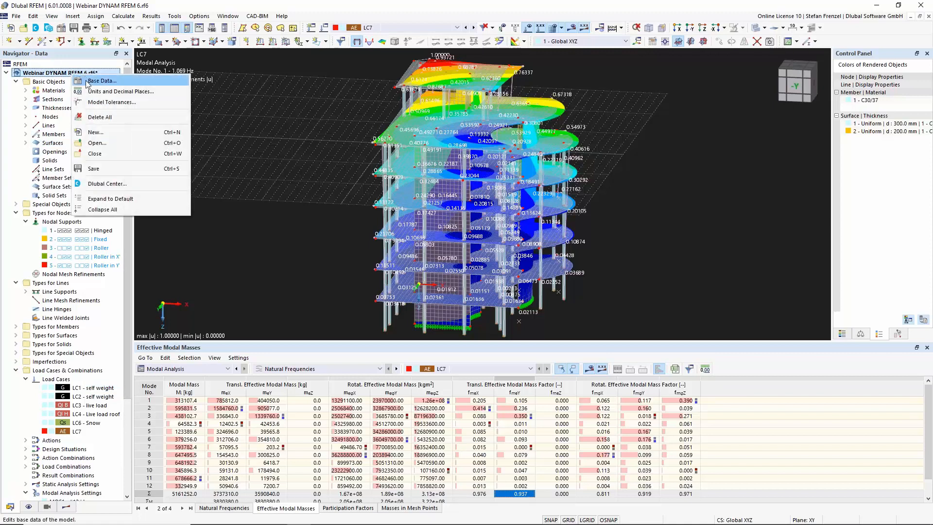
{"action": "left_click", "coordinate": [88, 82]}
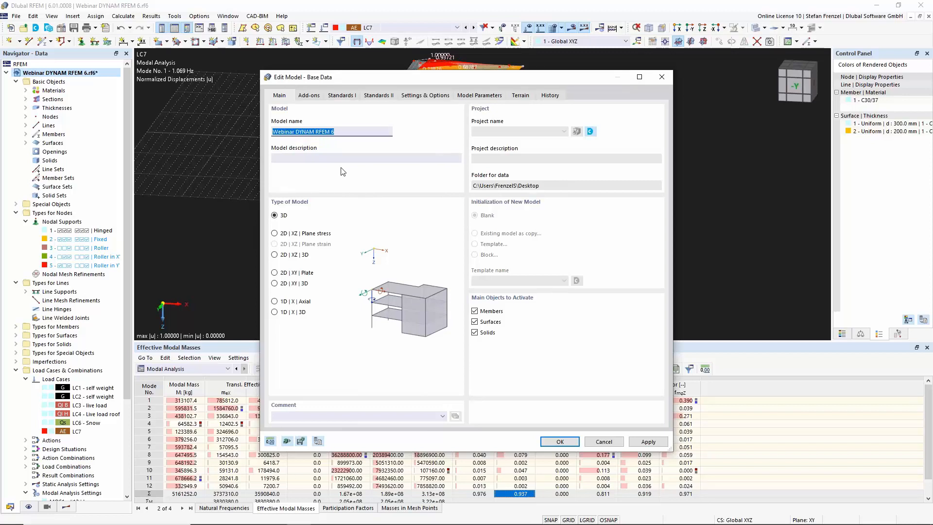
{"action": "left_click", "coordinate": [308, 95]}
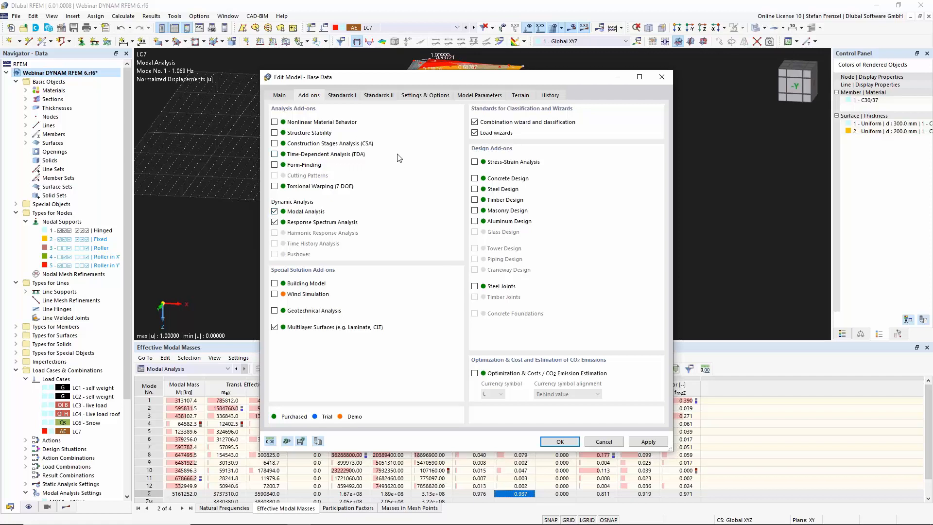
{"action": "left_click", "coordinate": [382, 95]}
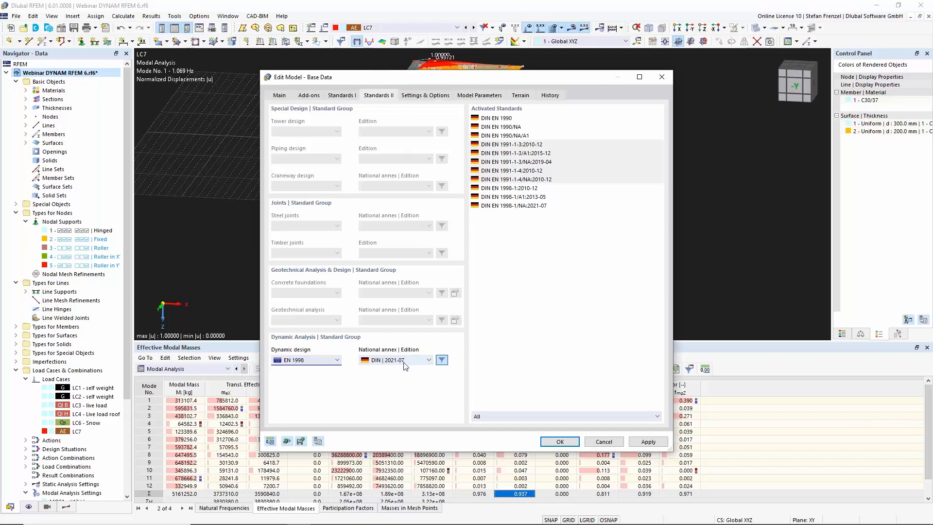
{"action": "left_click", "coordinate": [336, 362]}
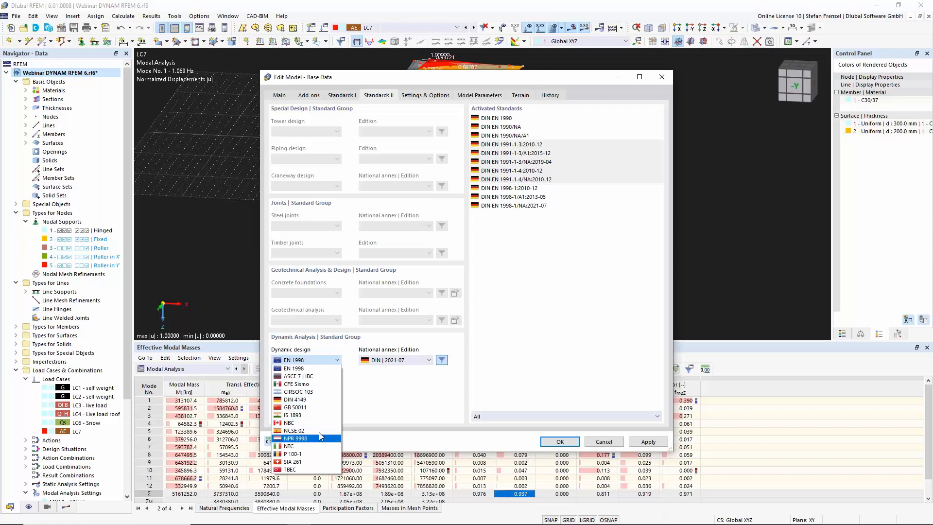
{"action": "left_click", "coordinate": [335, 364]}
{"action": "left_click", "coordinate": [413, 359]}
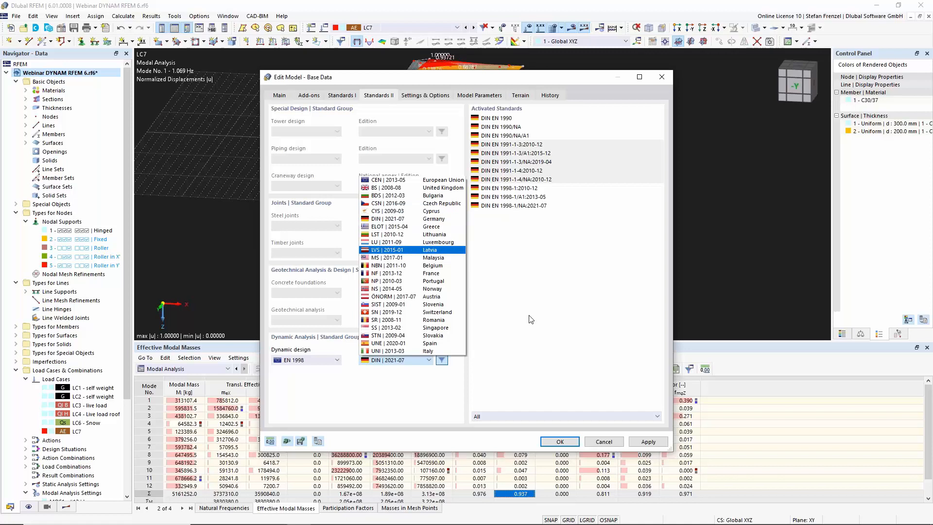
{"action": "left_click", "coordinate": [581, 342]}
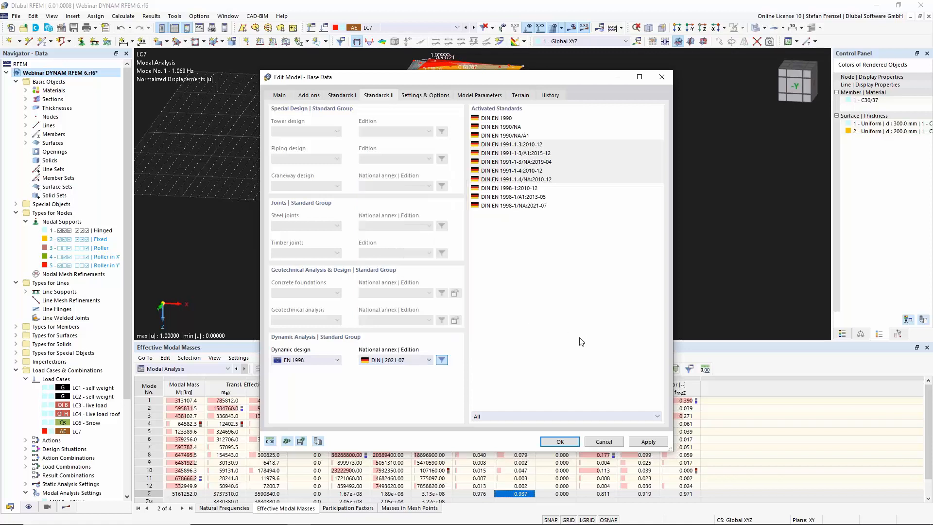
{"action": "left_click", "coordinate": [443, 364]}
{"action": "left_click", "coordinate": [428, 360]}
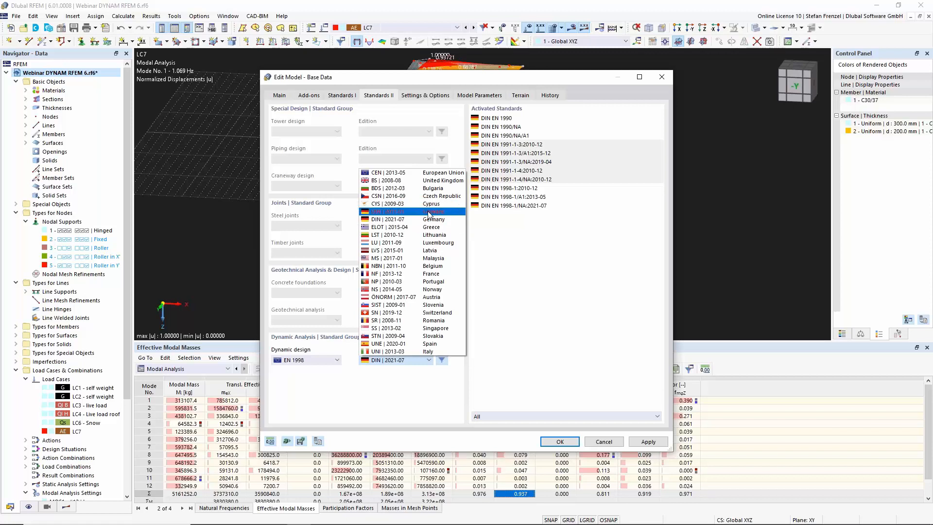
{"action": "left_click", "coordinate": [618, 442]}
{"action": "left_click", "coordinate": [619, 441]}
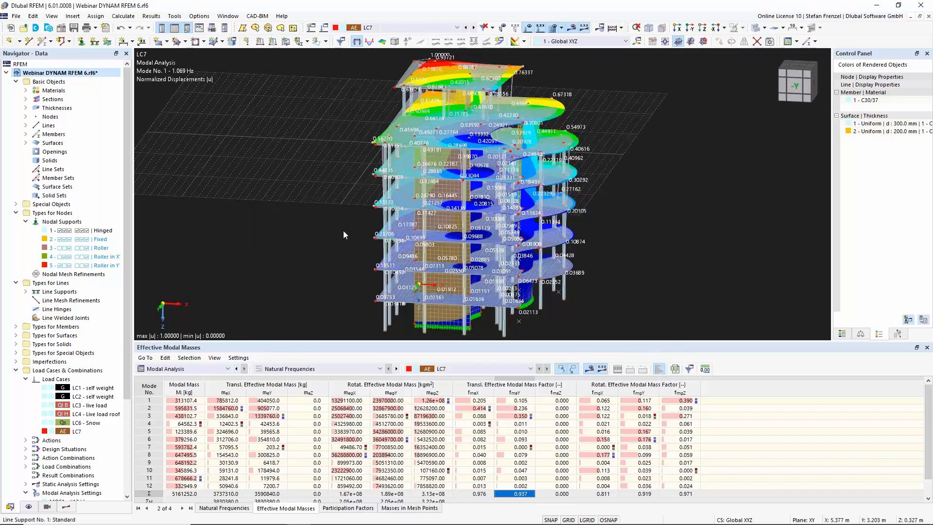
Reopen the model base data, check the activated add-ons and standards again, and close it with OK
{"action": "right_click", "coordinate": [73, 73]}
{"action": "left_click", "coordinate": [101, 83]}
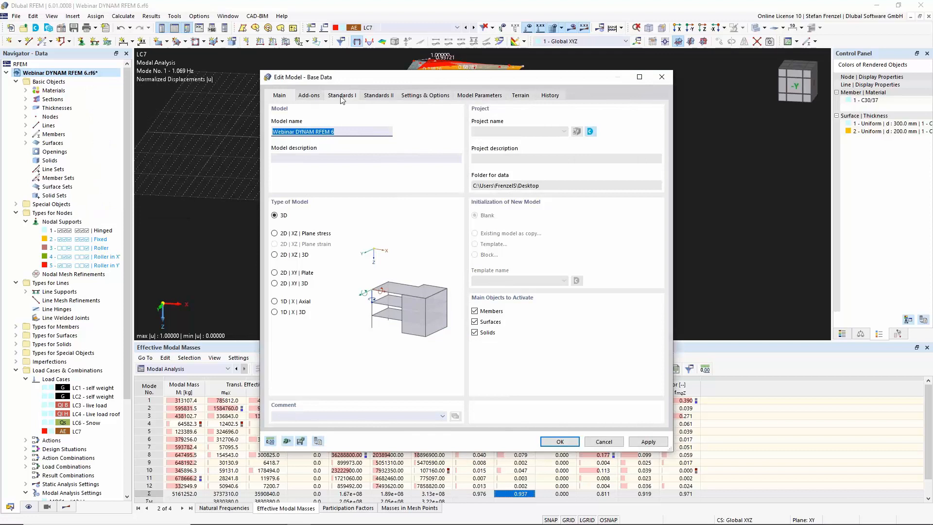
{"action": "left_click", "coordinate": [309, 95]}
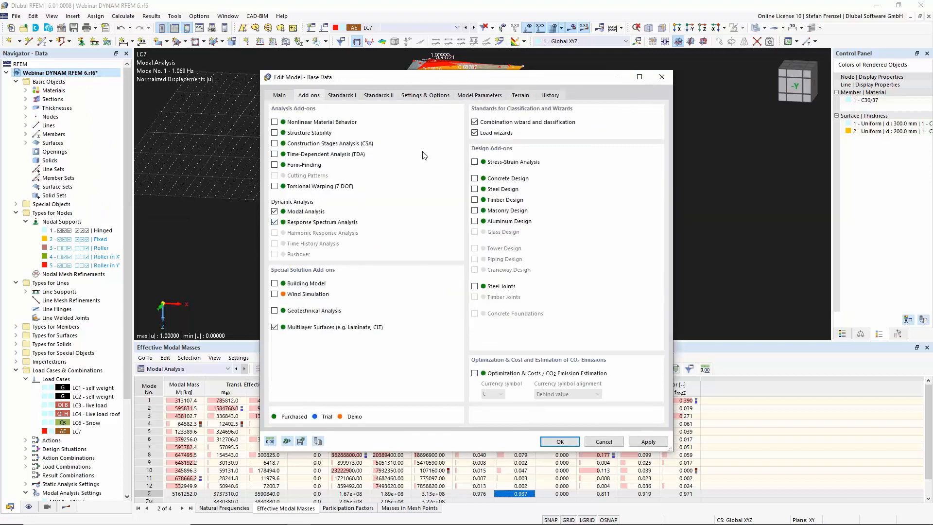
{"action": "left_click", "coordinate": [375, 95]}
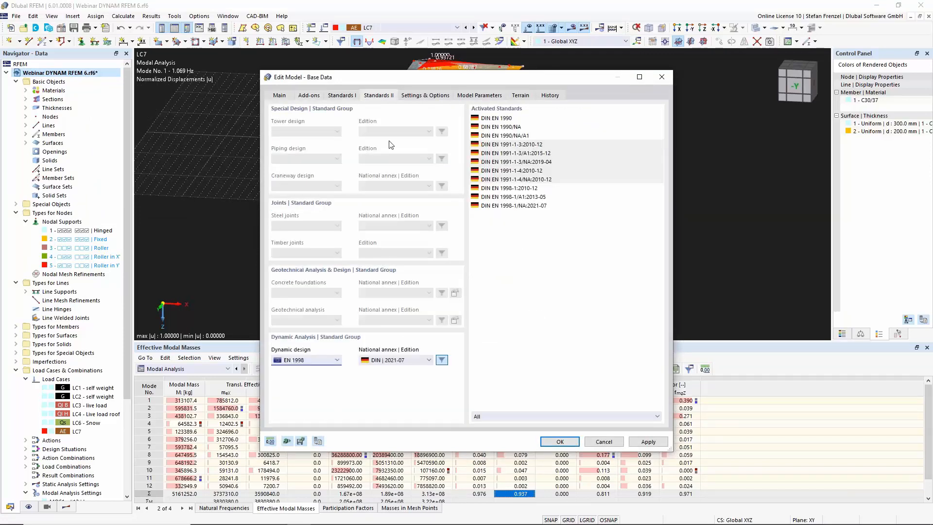
{"action": "left_click", "coordinate": [560, 442]}
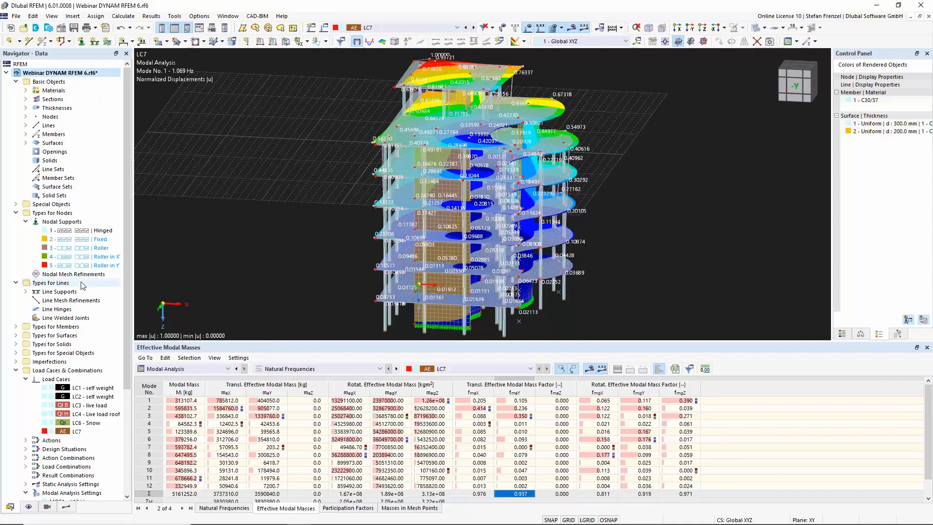
Create a new load case LC8 as Response Spectrum Analysis, importing the modal analysis from load case LC7
{"action": "scroll", "coordinate": [76, 293], "scroll_direction": "down", "scroll_amount": 2}
{"action": "scroll", "coordinate": [78, 292], "scroll_direction": "down", "scroll_amount": 3}
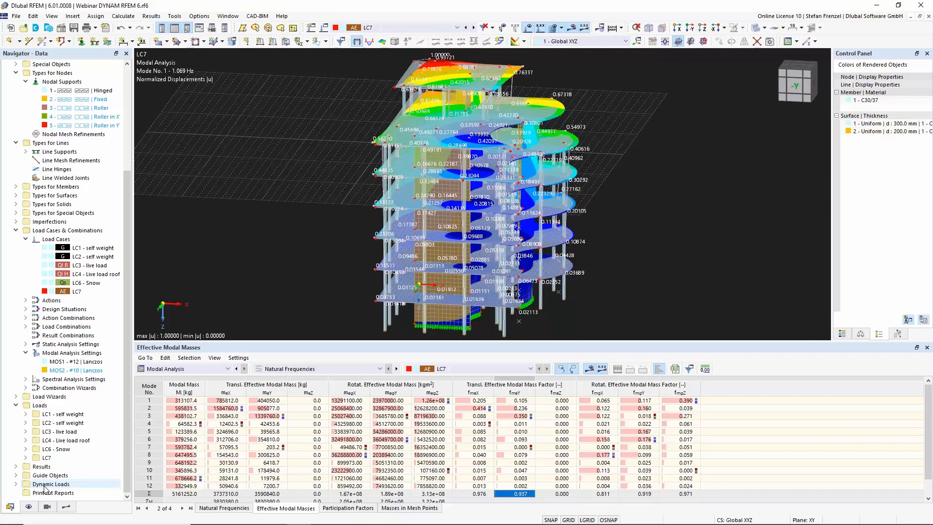
{"action": "left_click", "coordinate": [17, 485]}
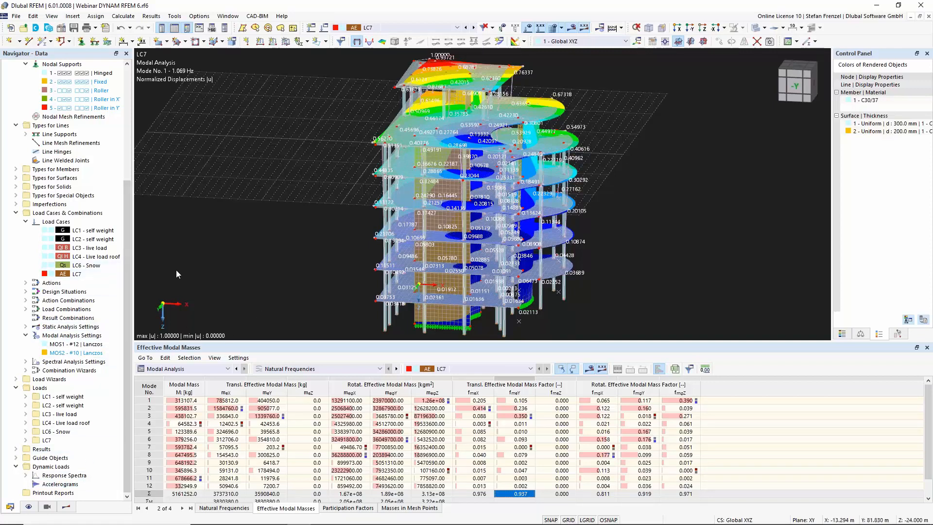
{"action": "left_click", "coordinate": [62, 223]}
{"action": "right_click", "coordinate": [64, 225]}
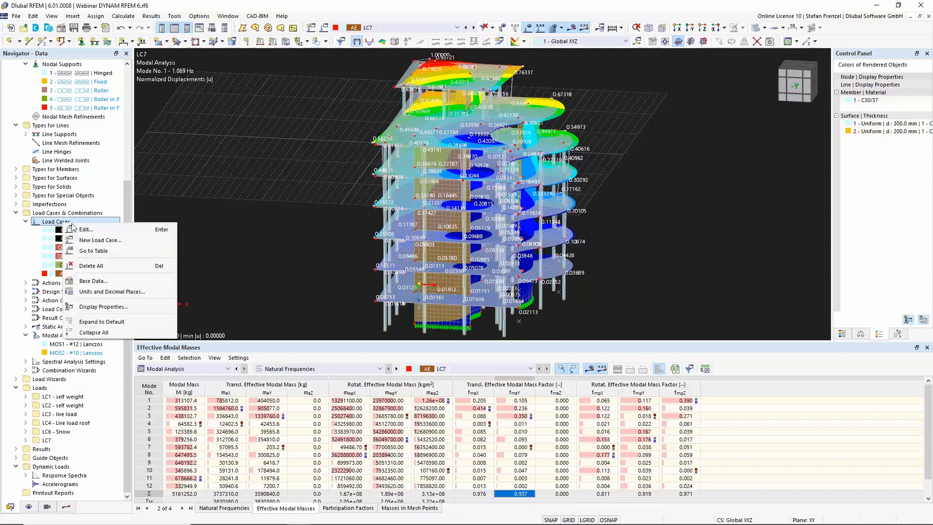
{"action": "left_click", "coordinate": [100, 230]}
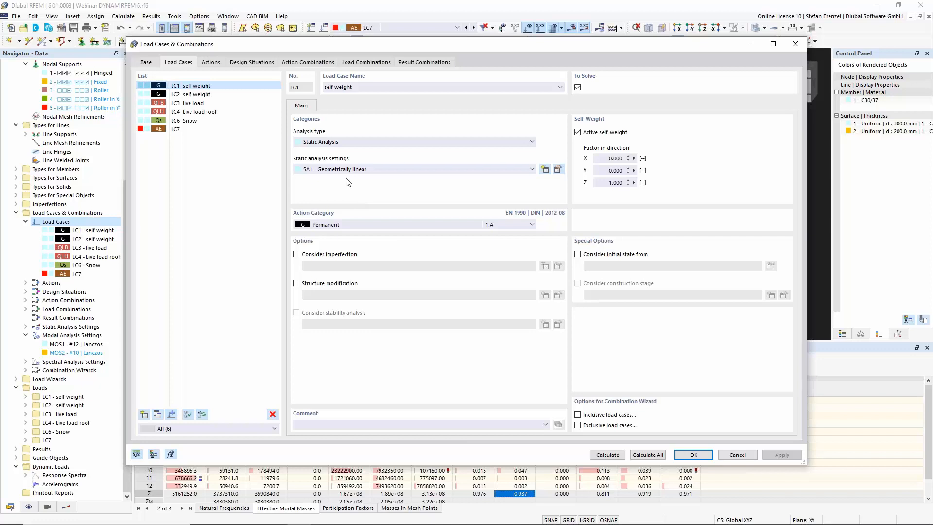
{"action": "left_click", "coordinate": [144, 416]}
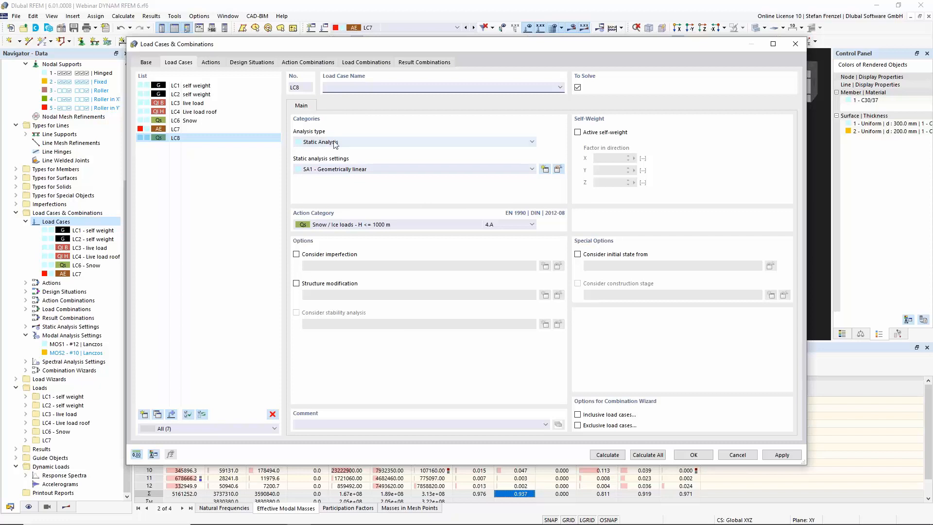
{"action": "left_click", "coordinate": [381, 142]}
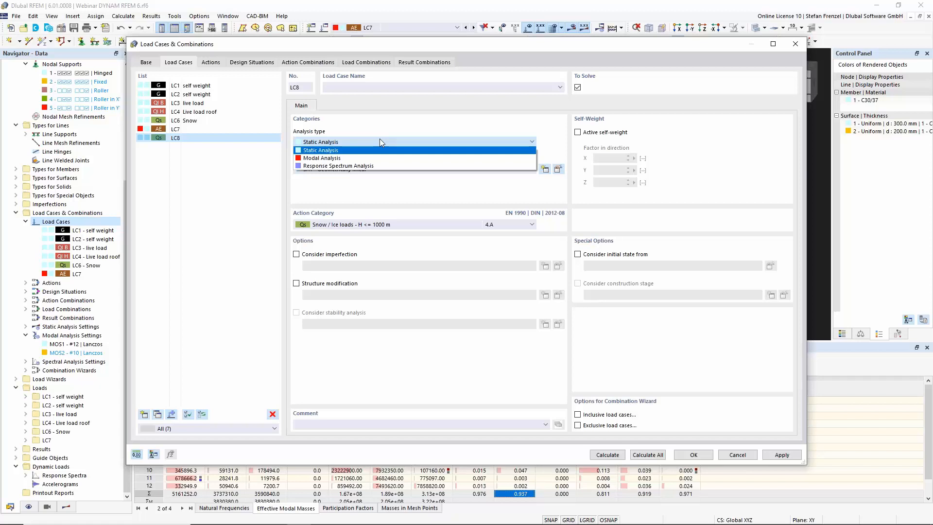
{"action": "left_click", "coordinate": [373, 166]}
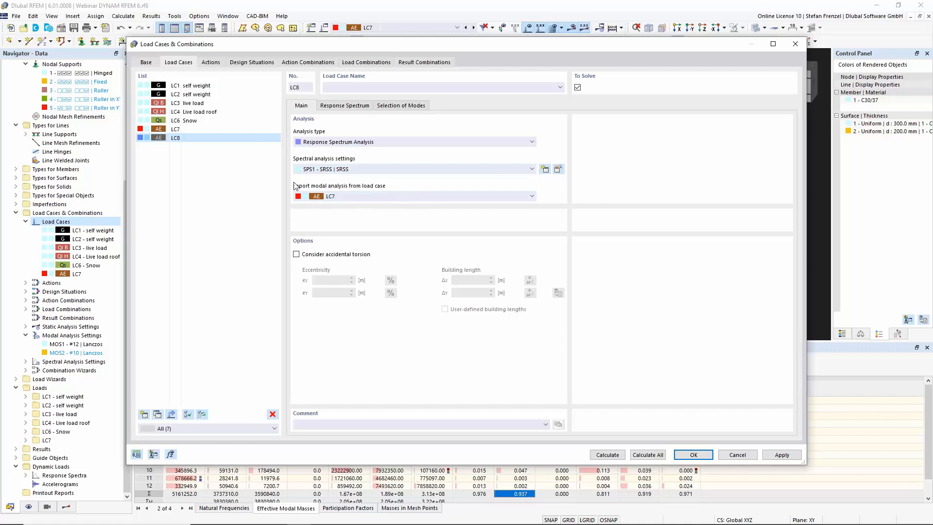
{"action": "left_click", "coordinate": [378, 194]}
{"action": "left_click", "coordinate": [378, 194]}
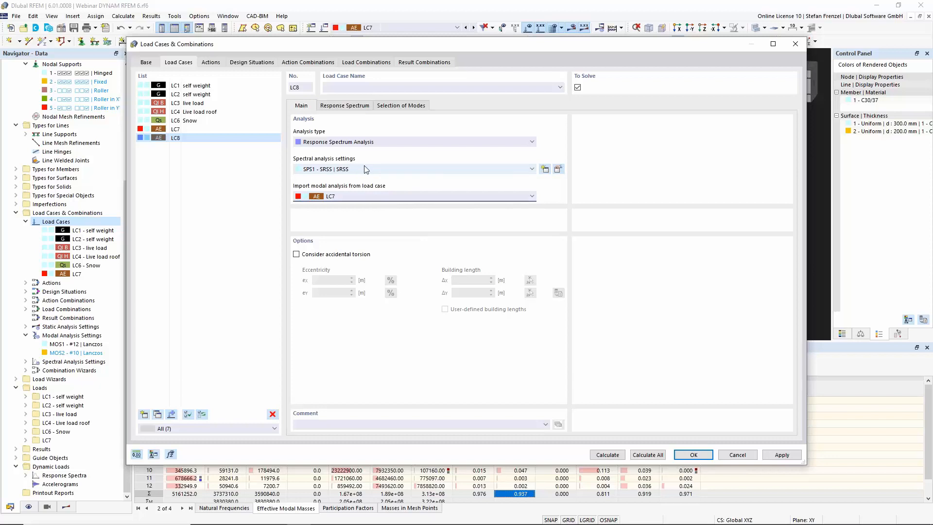
Open the spectral analysis settings SPS1 and compare the CQC and SRSS modal combination rules, keeping SRSS
{"action": "left_click", "coordinate": [558, 169]}
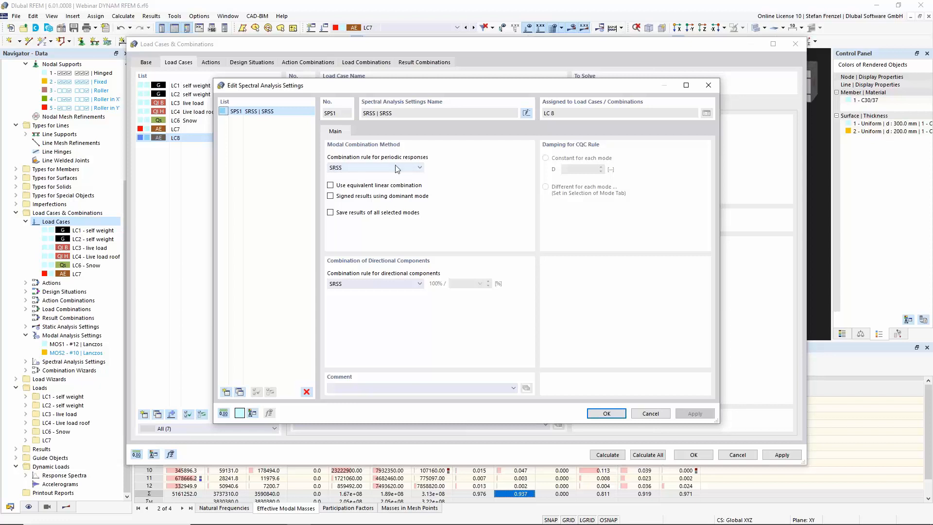
{"action": "left_click", "coordinate": [416, 168]}
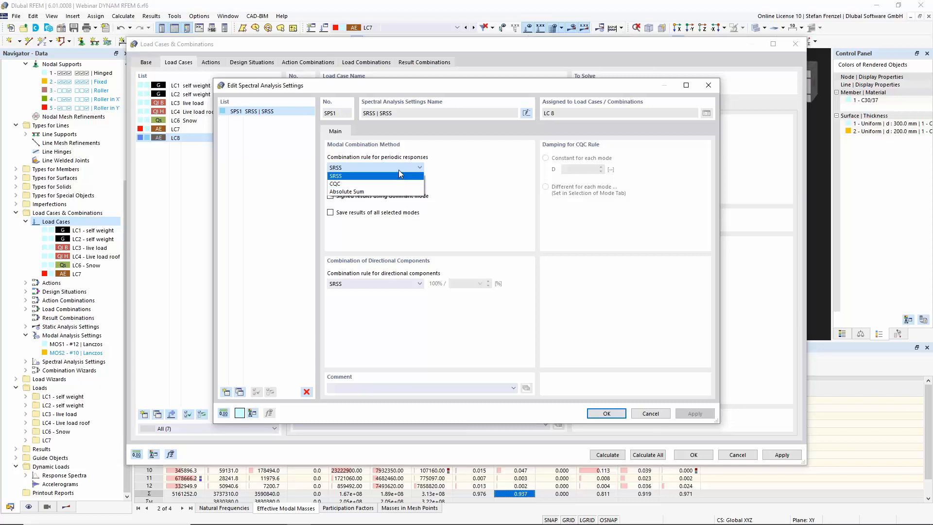
{"action": "left_click", "coordinate": [398, 176]}
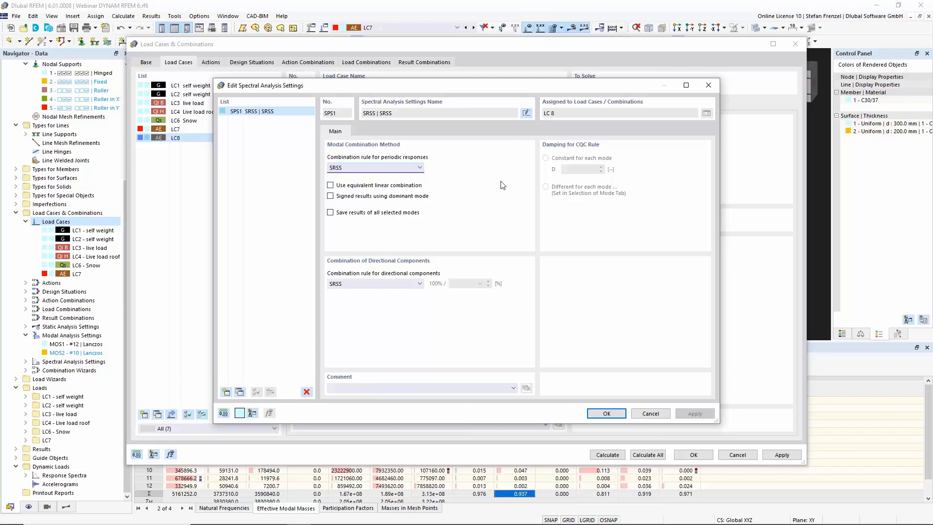
{"action": "left_click", "coordinate": [424, 168]}
{"action": "left_click", "coordinate": [379, 184]}
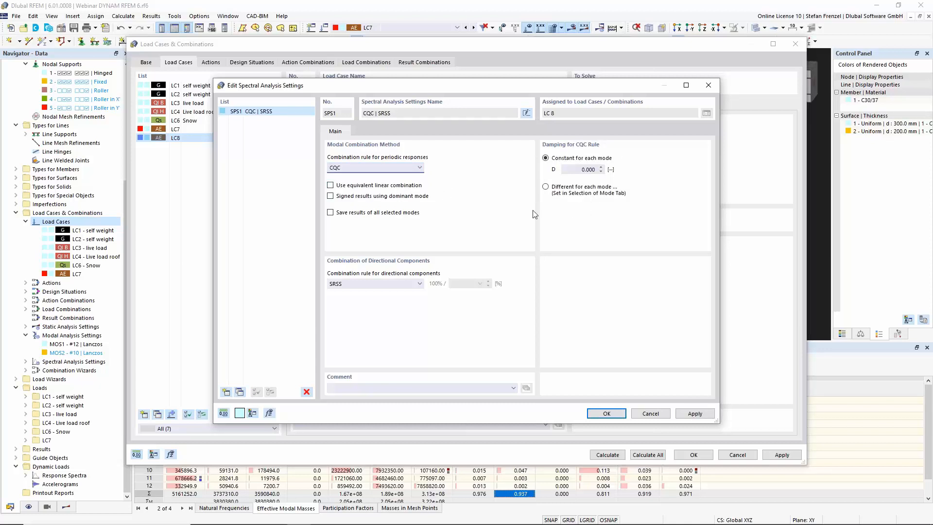
{"action": "left_click", "coordinate": [419, 169]}
{"action": "left_click", "coordinate": [370, 183]}
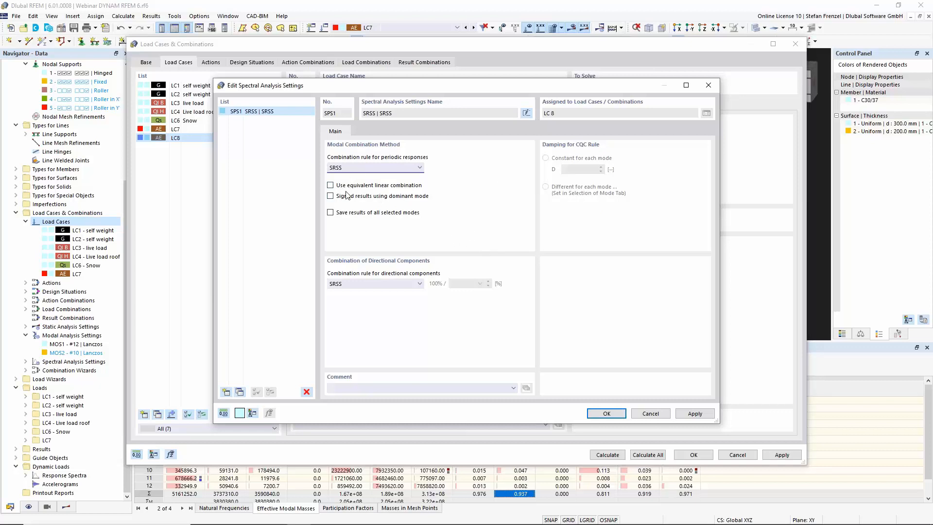
Enable equivalent linear combination and saving results of all selected modes, set directional combination to Scaled Sum 30.00 %, and confirm
{"action": "left_click", "coordinate": [331, 185]}
{"action": "left_click", "coordinate": [331, 213]}
{"action": "left_click", "coordinate": [411, 289]}
{"action": "left_click", "coordinate": [412, 296]}
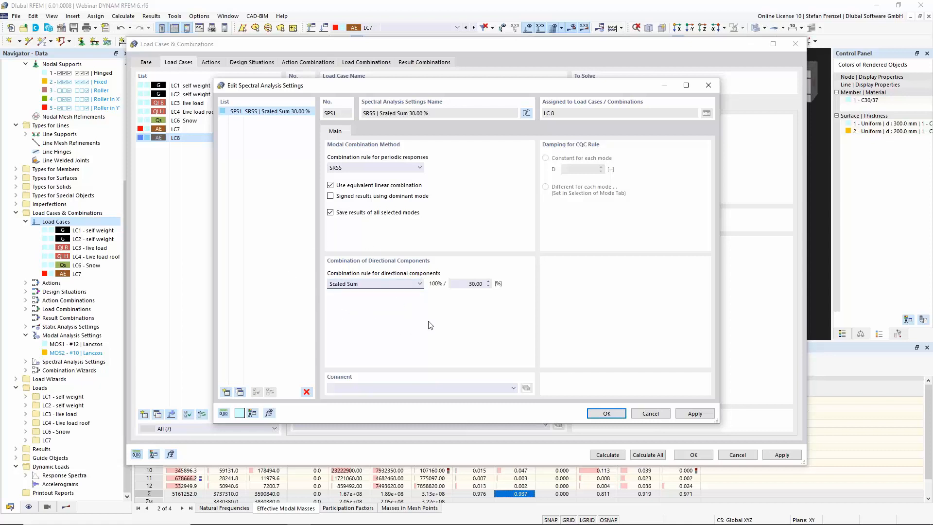
{"action": "left_click", "coordinate": [466, 285]}
{"action": "left_click", "coordinate": [599, 417]}
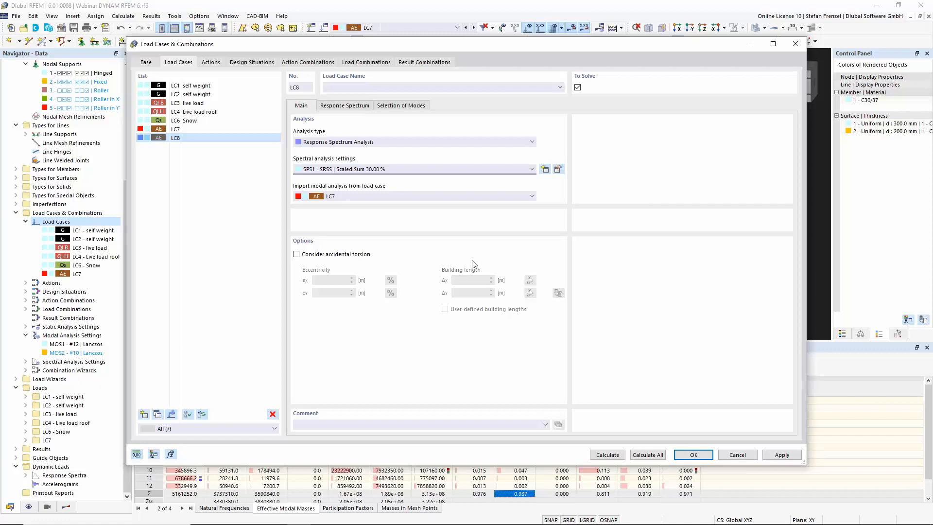
Assign the response spectrum RS1 to LC8 in the X and Y directions
{"action": "left_click", "coordinate": [314, 254]}
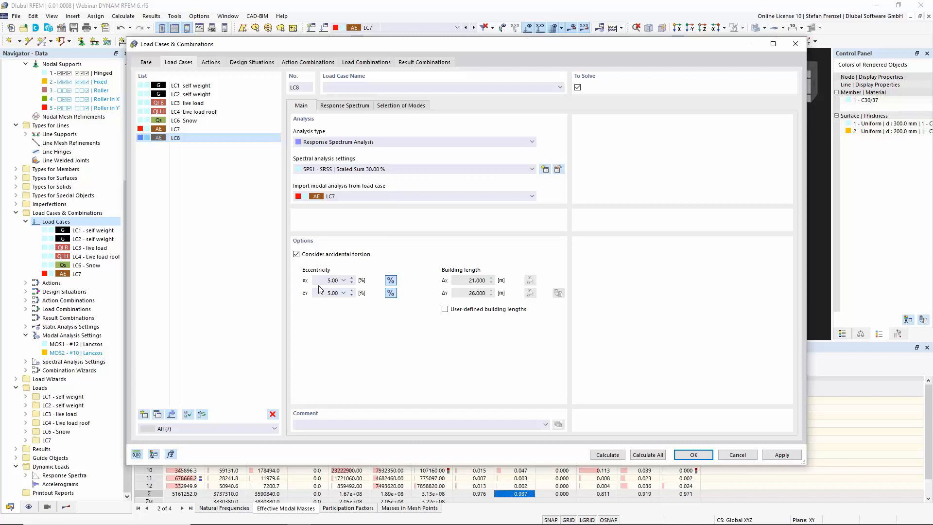
{"action": "left_click", "coordinate": [322, 254]}
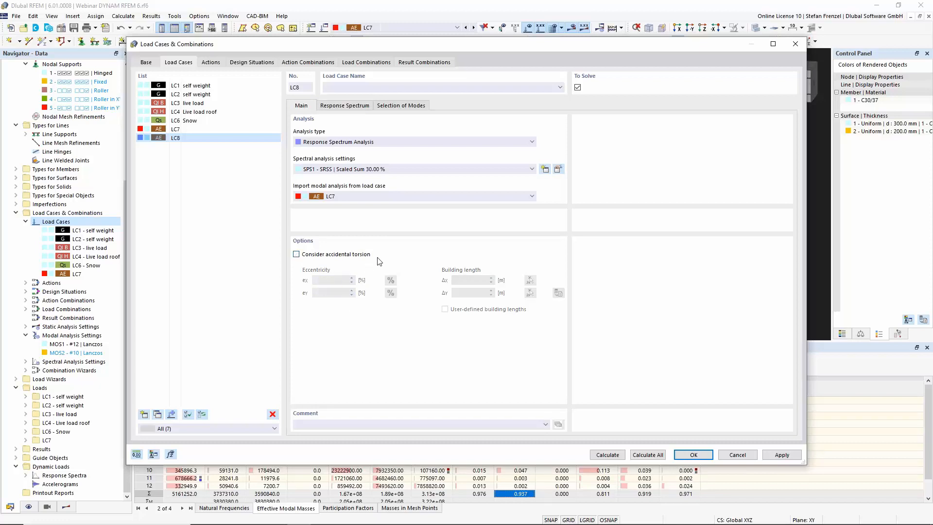
{"action": "left_click", "coordinate": [349, 108]}
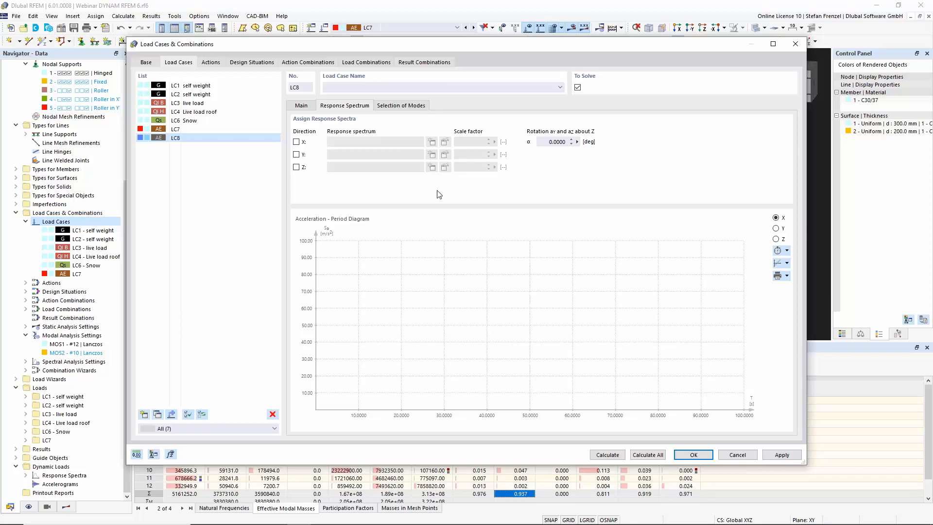
{"action": "left_click", "coordinate": [296, 142]}
{"action": "left_click", "coordinate": [296, 154]}
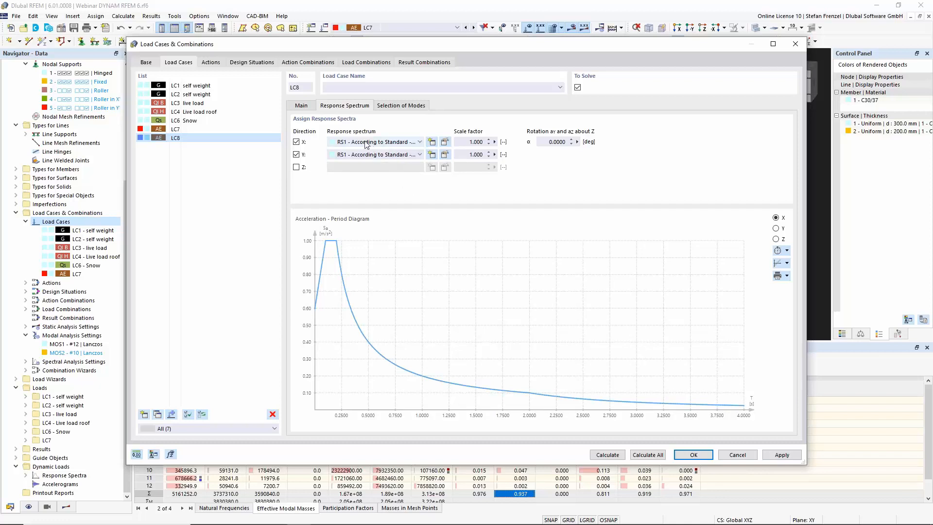
Edit response spectrum RS1 and change its definition type to Generate from Accelerogram
{"action": "left_click", "coordinate": [445, 142]}
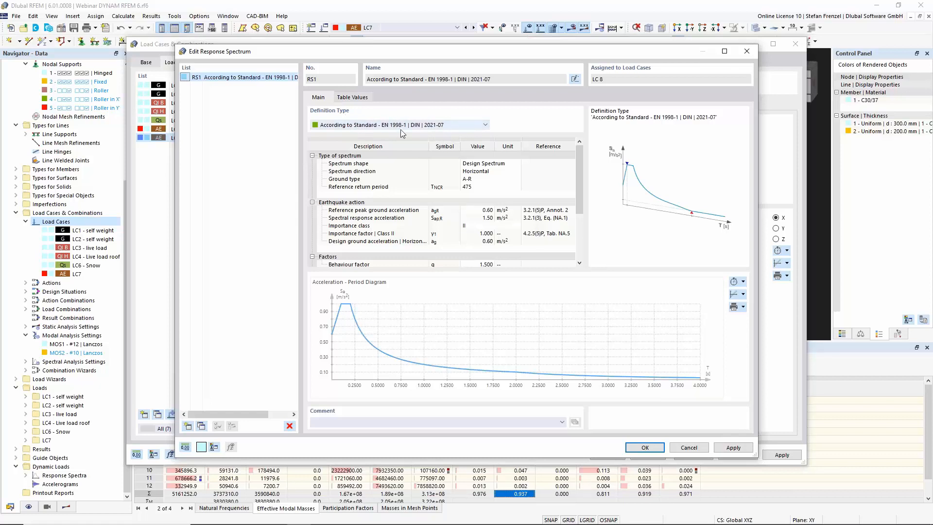
{"action": "left_click", "coordinate": [486, 124]}
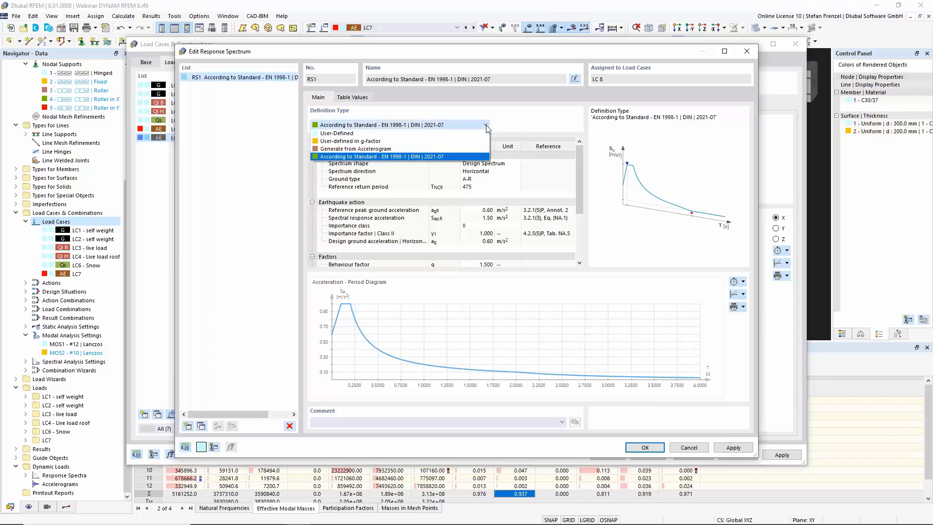
{"action": "left_click", "coordinate": [459, 151]}
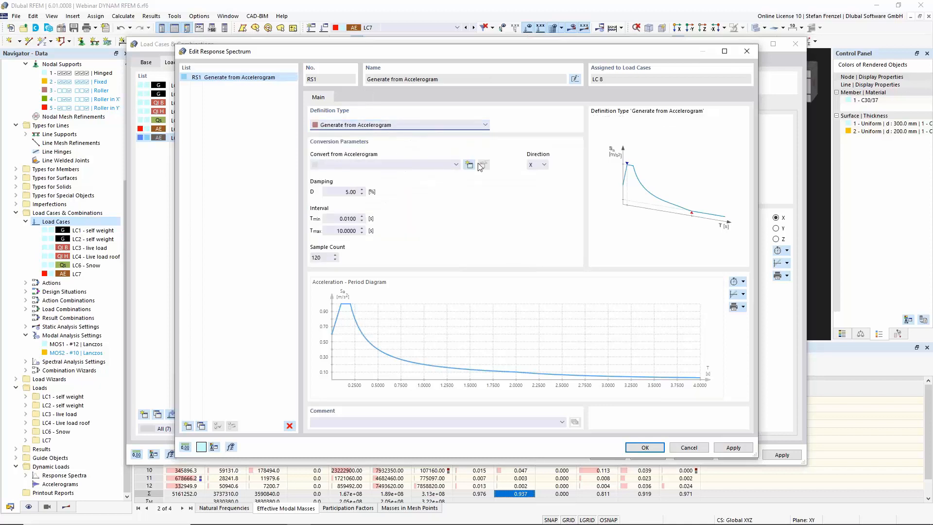
Try creating a new accelerogram from the library with a Georgia Racha earthquake aftershock record, then cancel the dialogs
{"action": "left_click", "coordinate": [468, 166]}
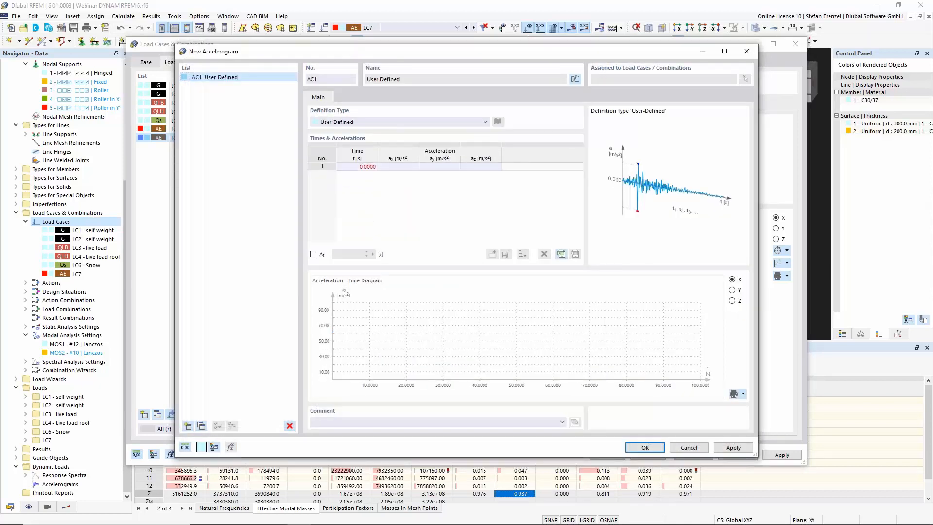
{"action": "left_click", "coordinate": [485, 122]}
{"action": "left_click", "coordinate": [462, 136]}
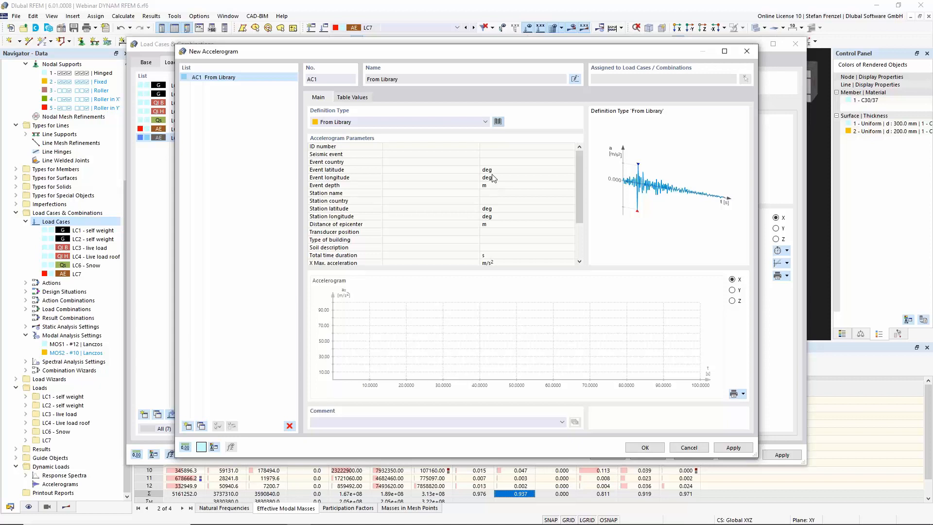
{"action": "left_click", "coordinate": [498, 121]}
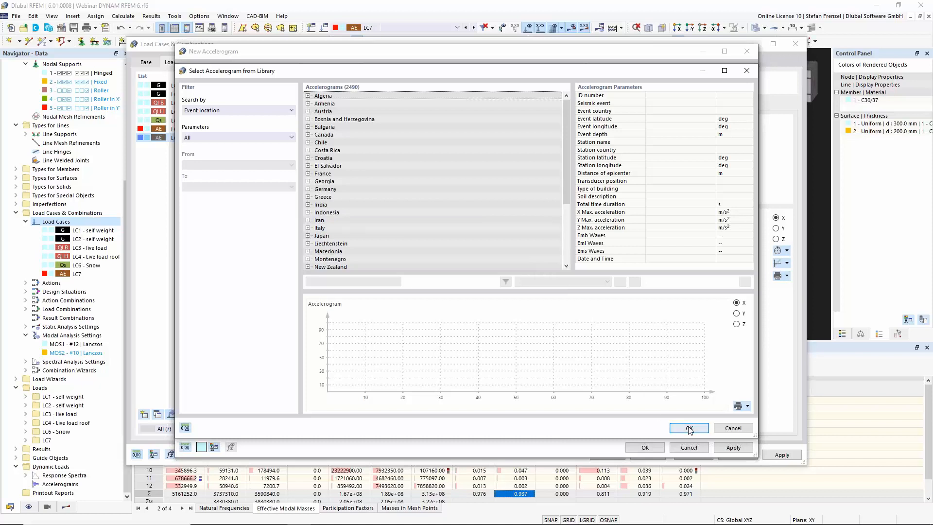
{"action": "left_click", "coordinate": [350, 180]}
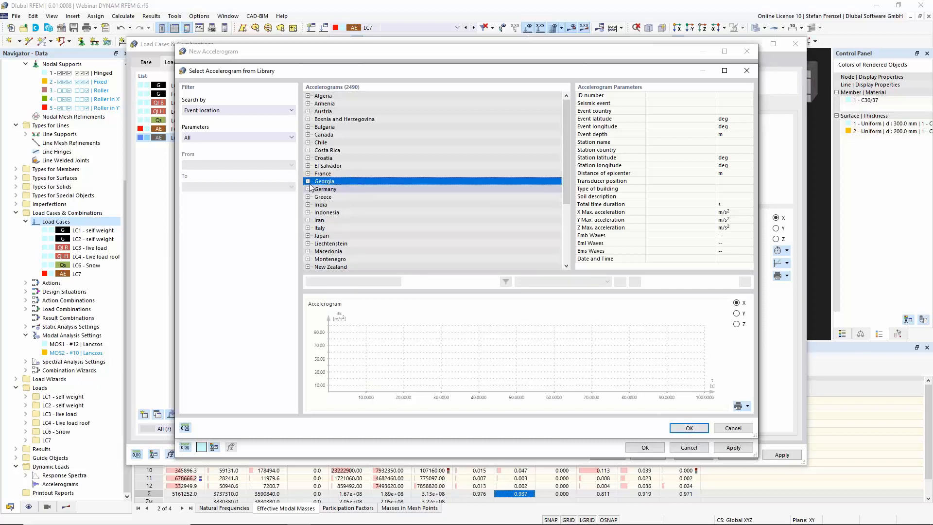
{"action": "left_click", "coordinate": [308, 181]}
{"action": "left_click", "coordinate": [335, 190]}
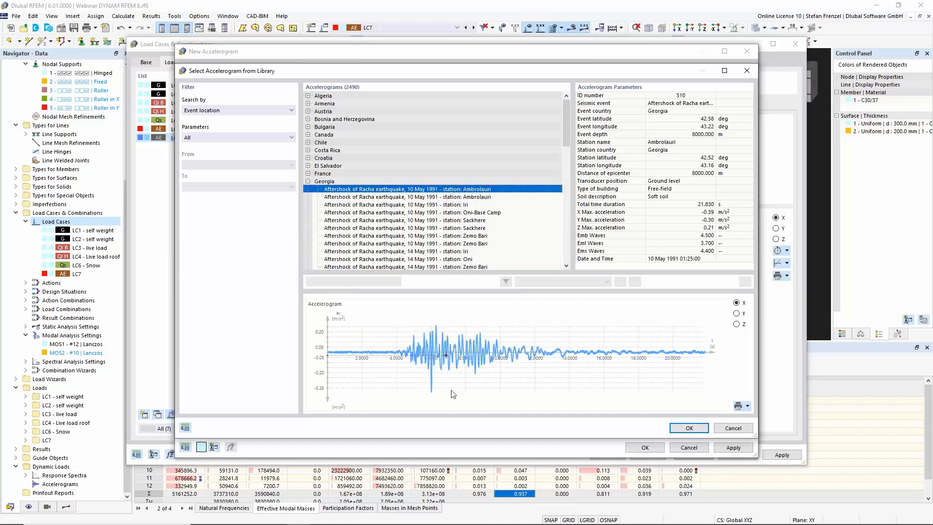
{"action": "left_click", "coordinate": [732, 428]}
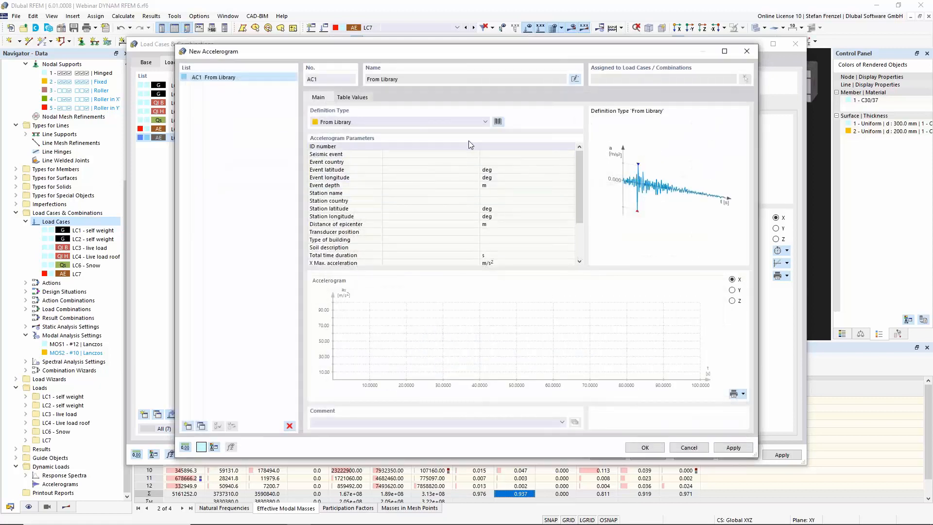
{"action": "left_click", "coordinate": [464, 122]}
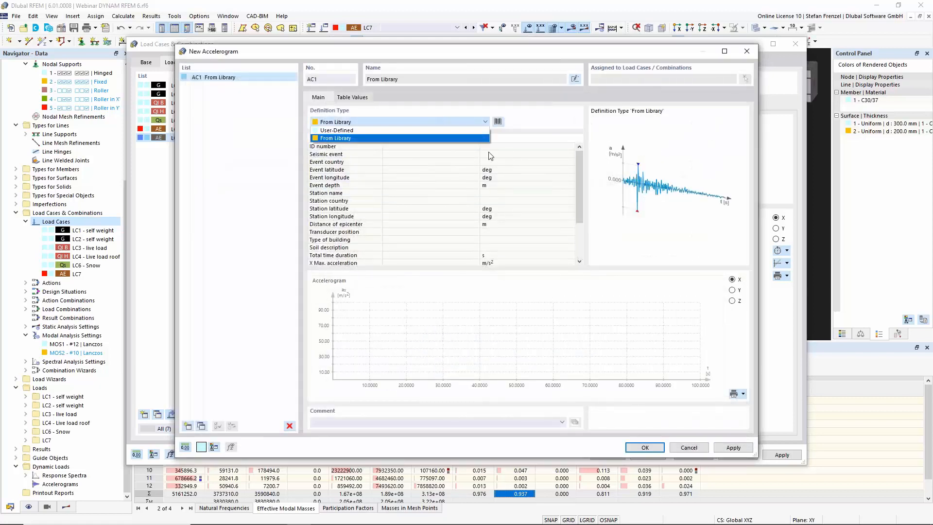
{"action": "left_click", "coordinate": [687, 450]}
{"action": "left_click", "coordinate": [688, 448]}
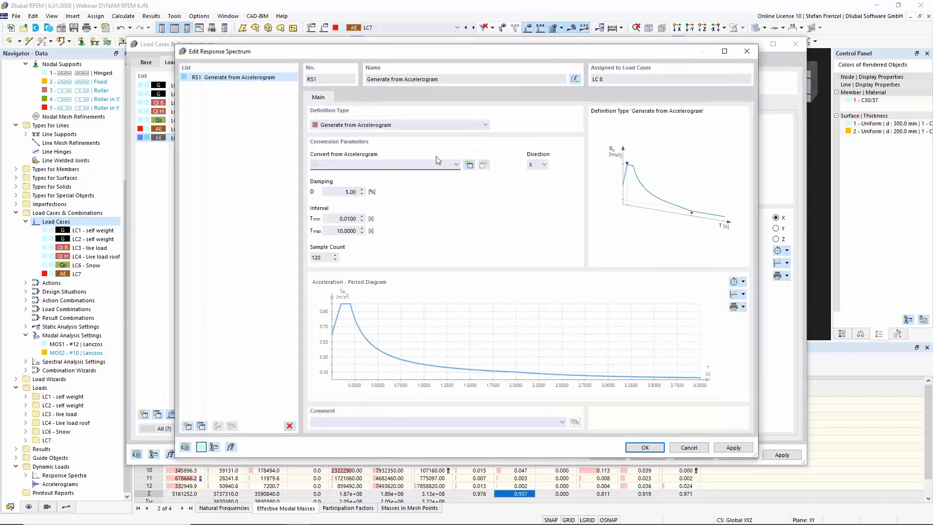
Change response spectrum RS1's definition type to According to Standard - EN 1998-1 | DIN | 2021-07
{"action": "left_click", "coordinate": [430, 124]}
{"action": "left_click", "coordinate": [431, 156]}
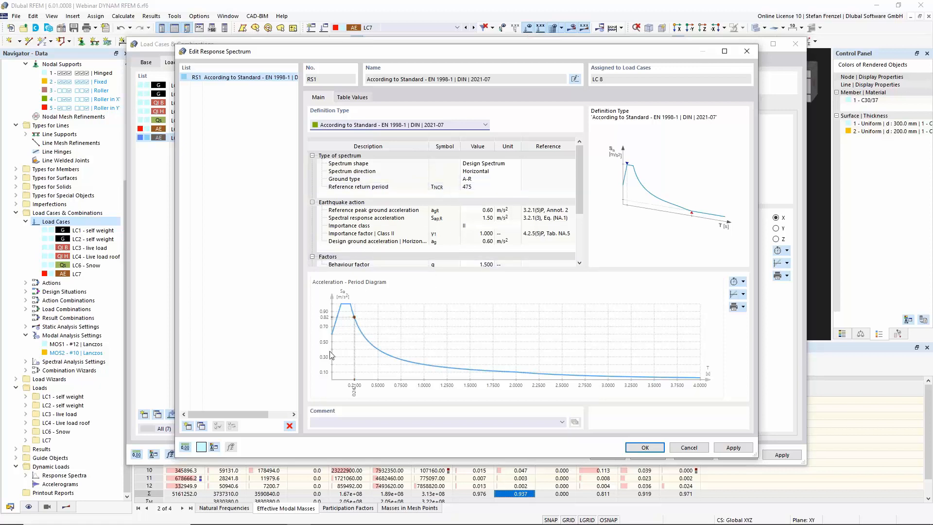
Switch to the web browser and open dlubal.com
{"action": "mouse_move", "coordinate": [211, 523]}
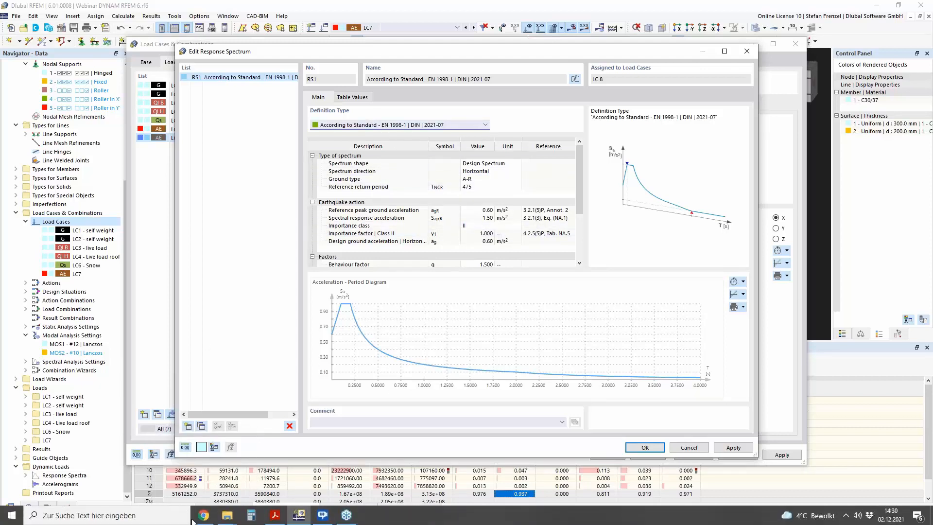
{"action": "left_click", "coordinate": [203, 515]}
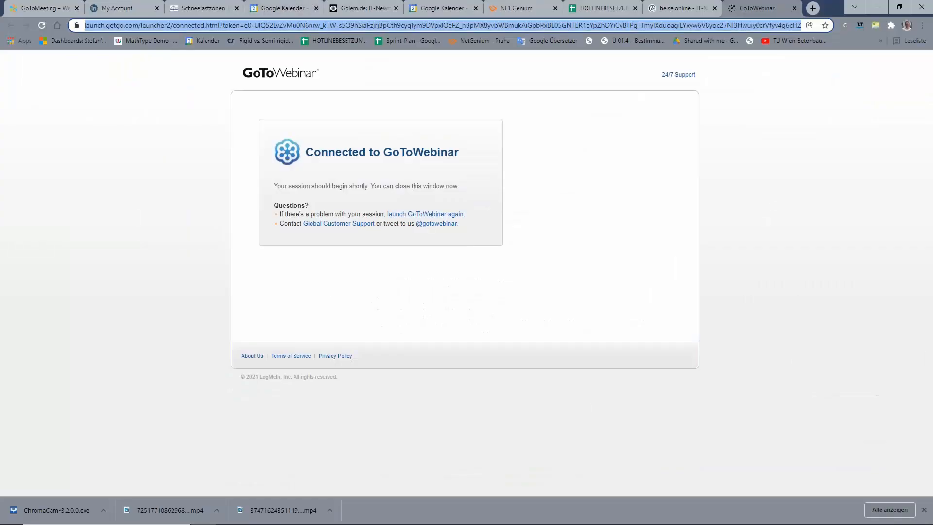
{"action": "type", "text": "dlub"}
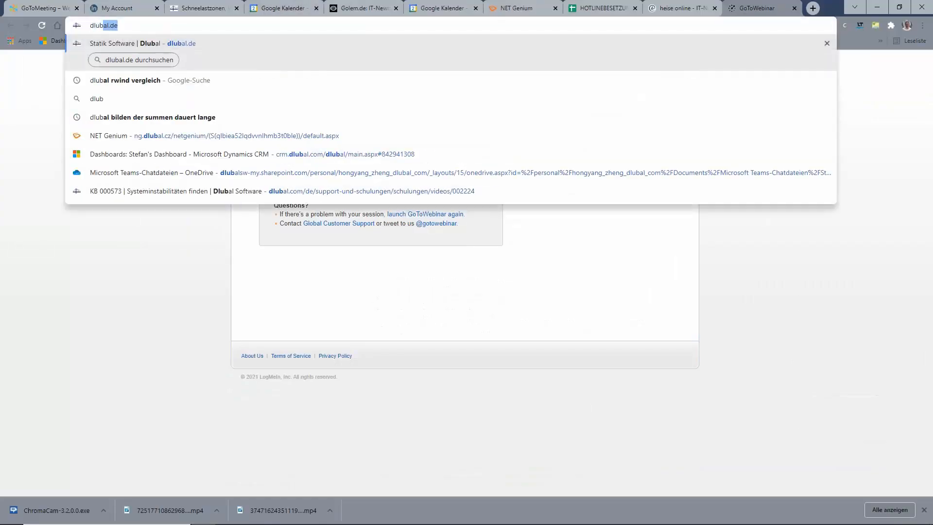
{"action": "type", "text": "al.co"}
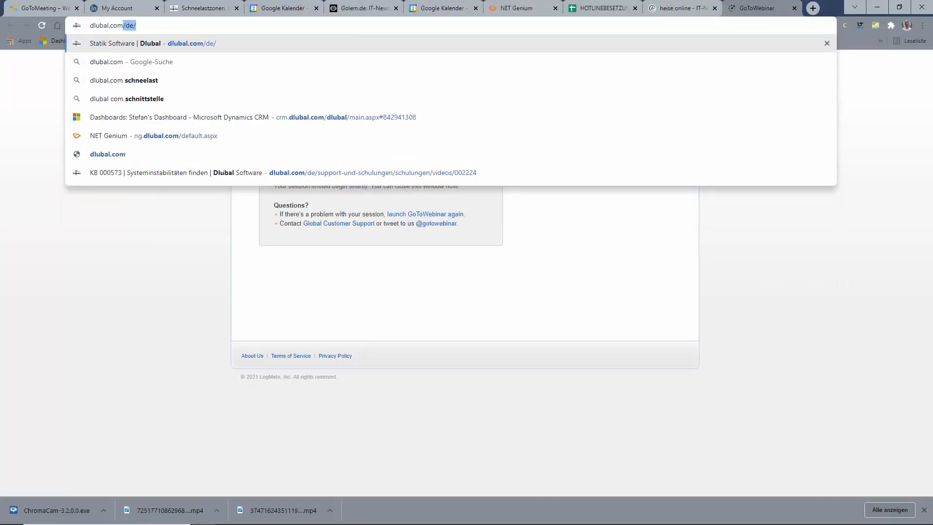
{"action": "type", "text": "m"}
{"action": "key", "text": "Return"}
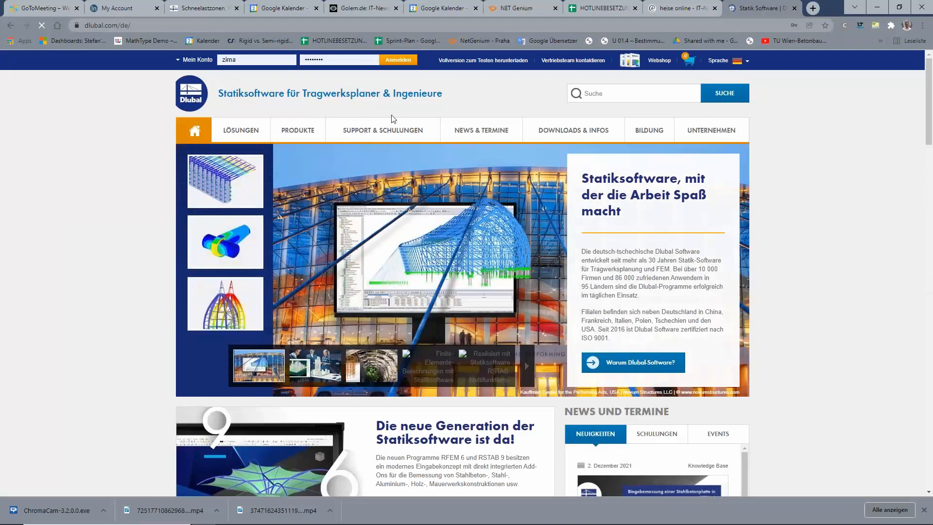
Switch the website language to English
{"action": "left_click", "coordinate": [748, 62]}
{"action": "left_click", "coordinate": [725, 96]}
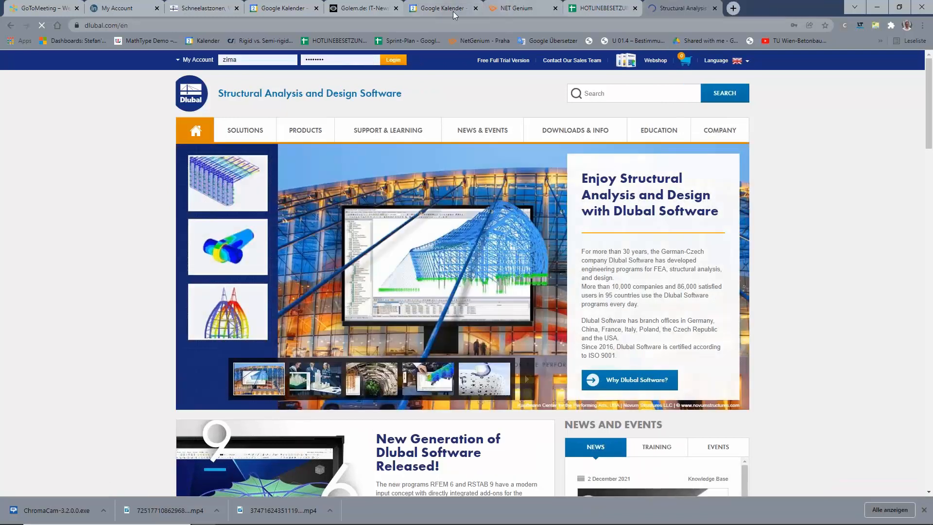
{"action": "left_click", "coordinate": [396, 8]}
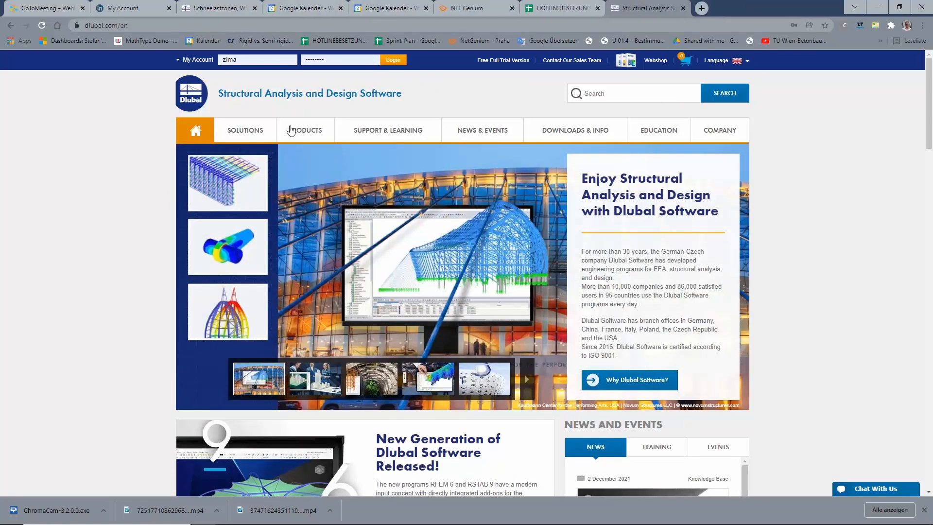
Open the Snow Load, Wind Speed, and Seismic Load Maps page from the Solutions menu
{"action": "mouse_move", "coordinate": [358, 133]}
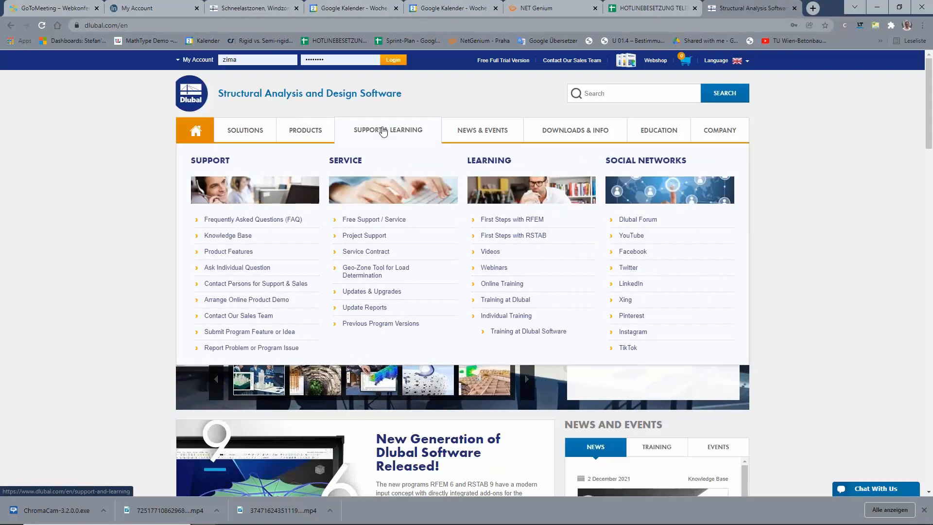
{"action": "mouse_move", "coordinate": [268, 130]}
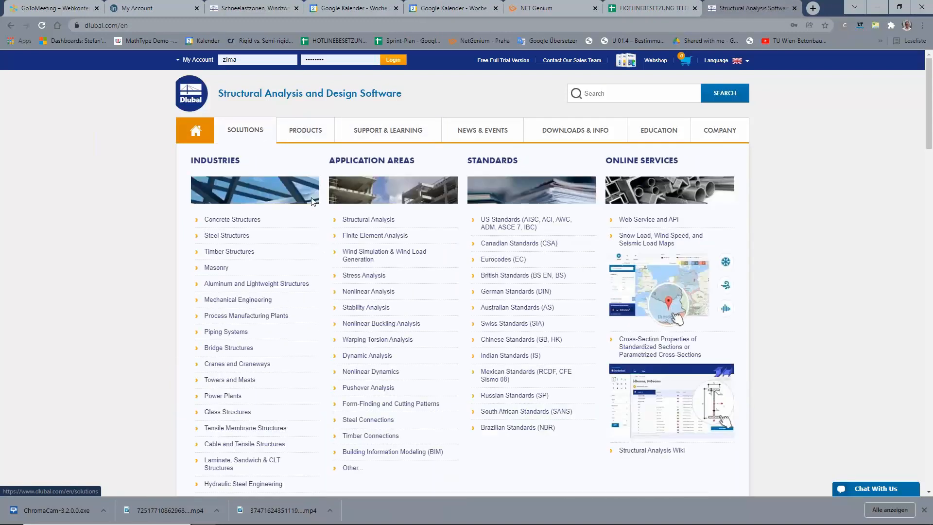
{"action": "left_click", "coordinate": [658, 241]}
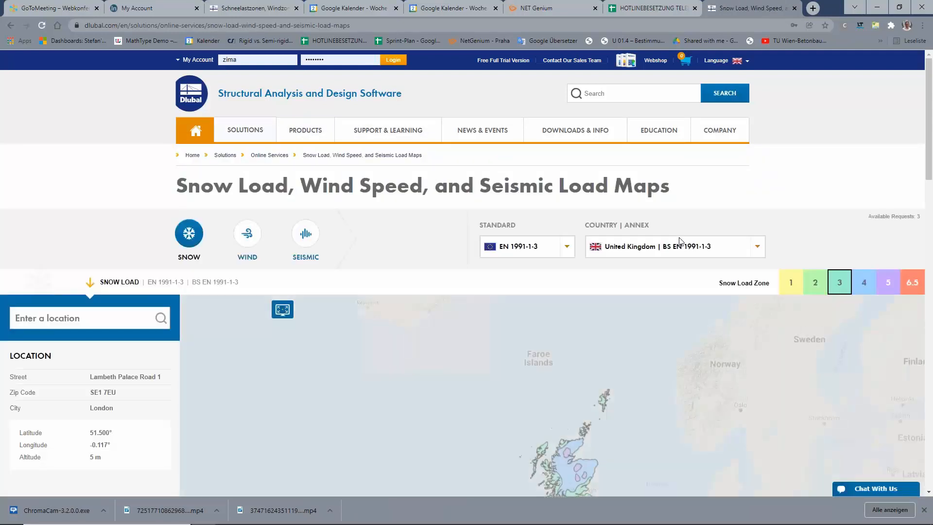
{"action": "scroll", "coordinate": [457, 212], "scroll_direction": "down", "scroll_amount": 5}
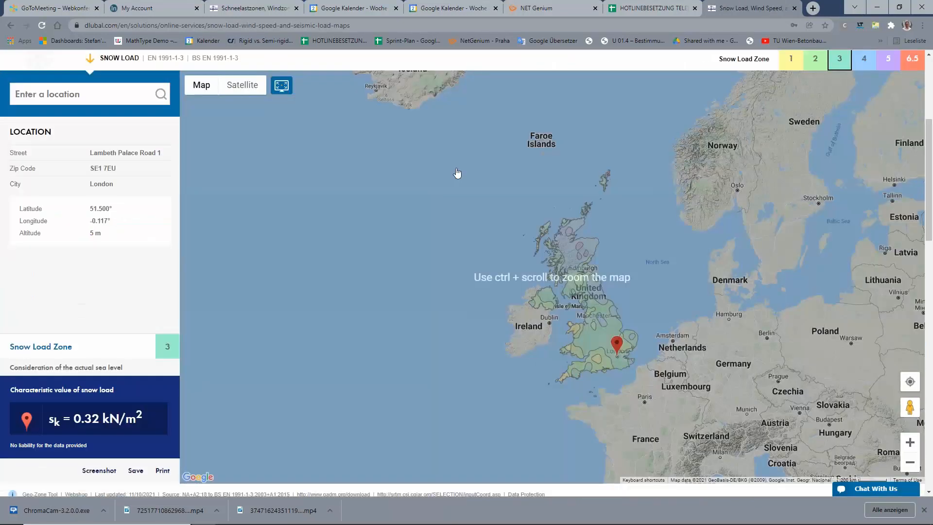
{"action": "scroll", "coordinate": [457, 178], "scroll_direction": "up", "scroll_amount": 2}
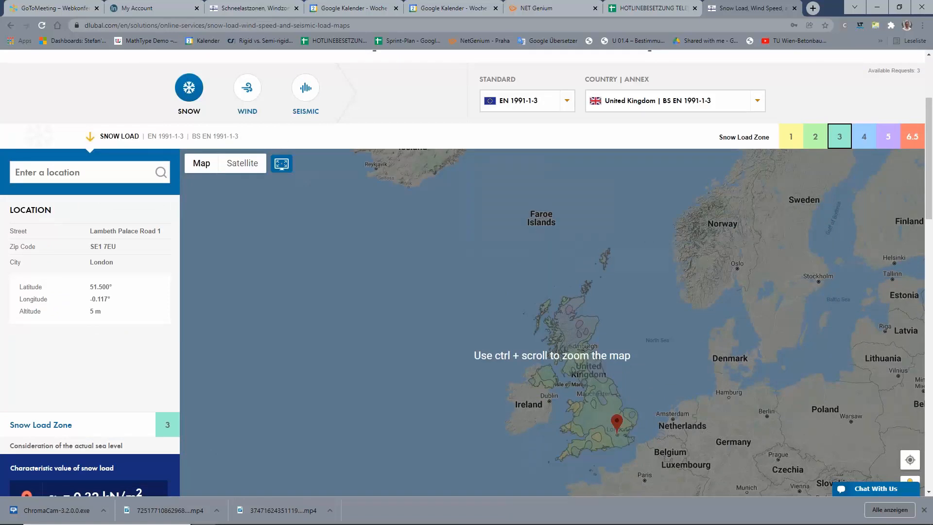
Switch the load map to seismic loads
{"action": "left_click", "coordinate": [306, 88]}
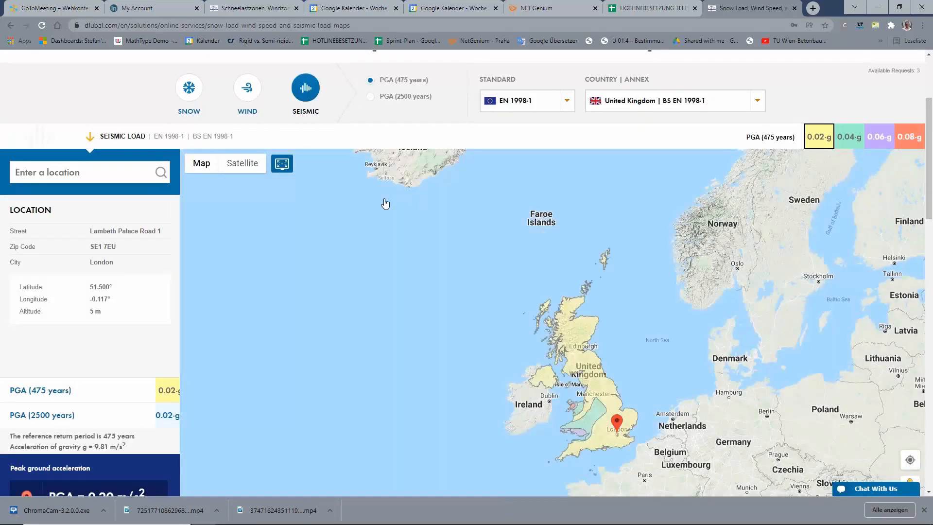
{"action": "scroll", "coordinate": [385, 209], "scroll_direction": "down", "scroll_amount": 2}
{"action": "scroll", "coordinate": [385, 212], "scroll_direction": "up", "scroll_amount": 3}
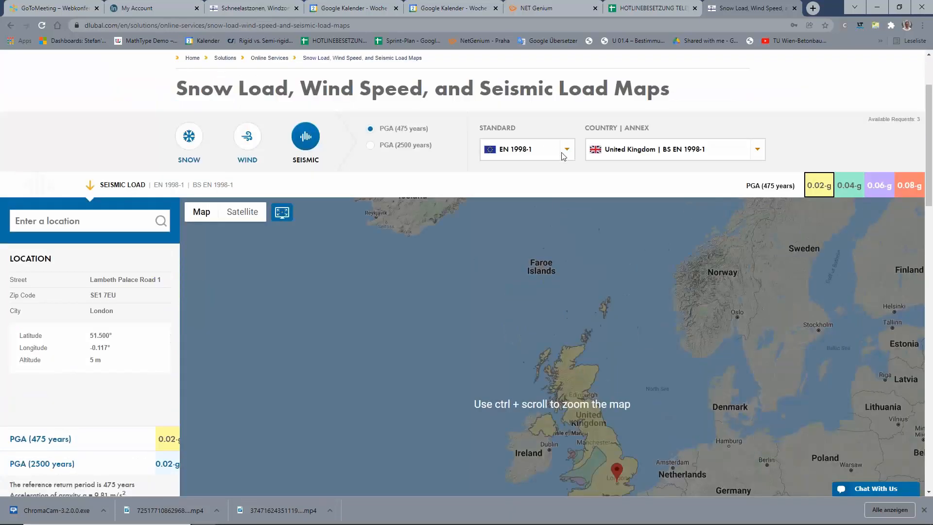
Browse the list of available country annexes for the seismic load map
{"action": "left_click", "coordinate": [652, 155]}
{"action": "scroll", "coordinate": [647, 292], "scroll_direction": "down", "scroll_amount": 1}
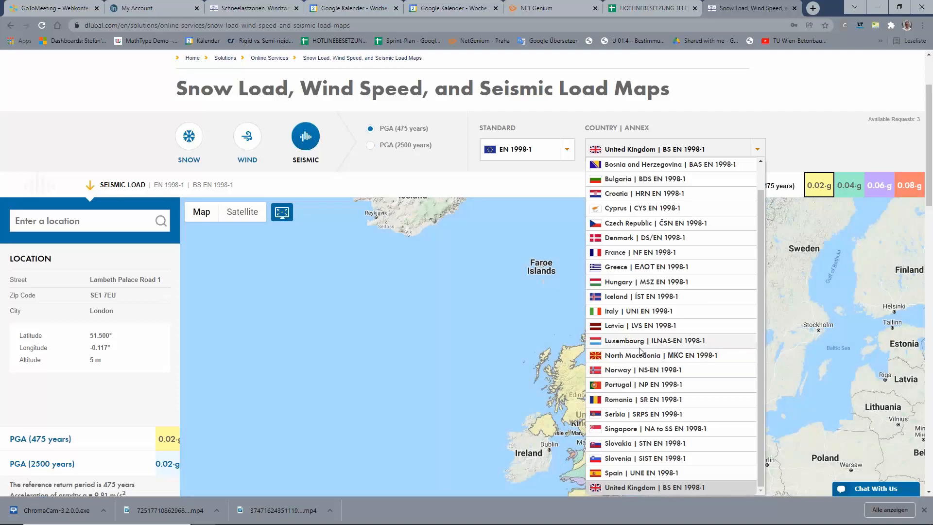
{"action": "scroll", "coordinate": [641, 351], "scroll_direction": "up", "scroll_amount": 1}
{"action": "scroll", "coordinate": [632, 352], "scroll_direction": "down", "scroll_amount": 1}
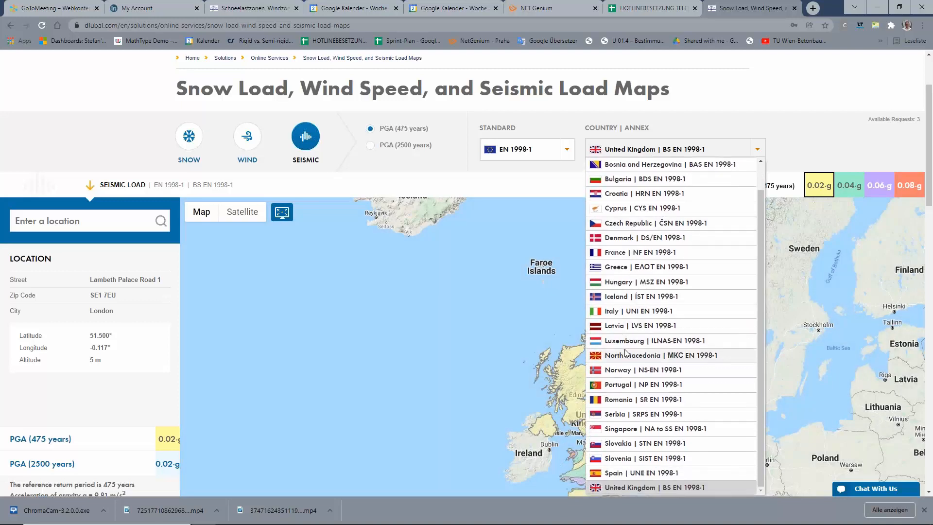
{"action": "left_click", "coordinate": [553, 157]}
{"action": "left_click", "coordinate": [643, 153]}
{"action": "left_click", "coordinate": [642, 153]}
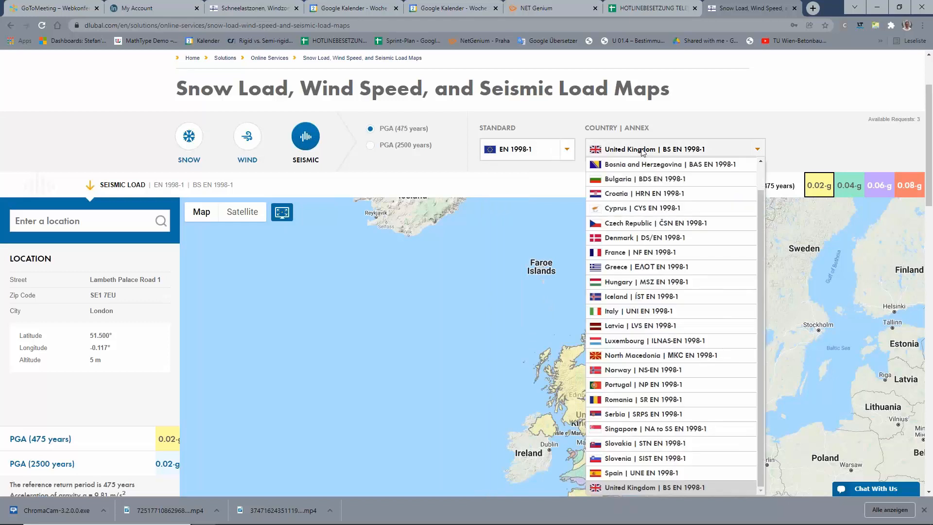
{"action": "scroll", "coordinate": [729, 228], "scroll_direction": "up", "scroll_amount": 1}
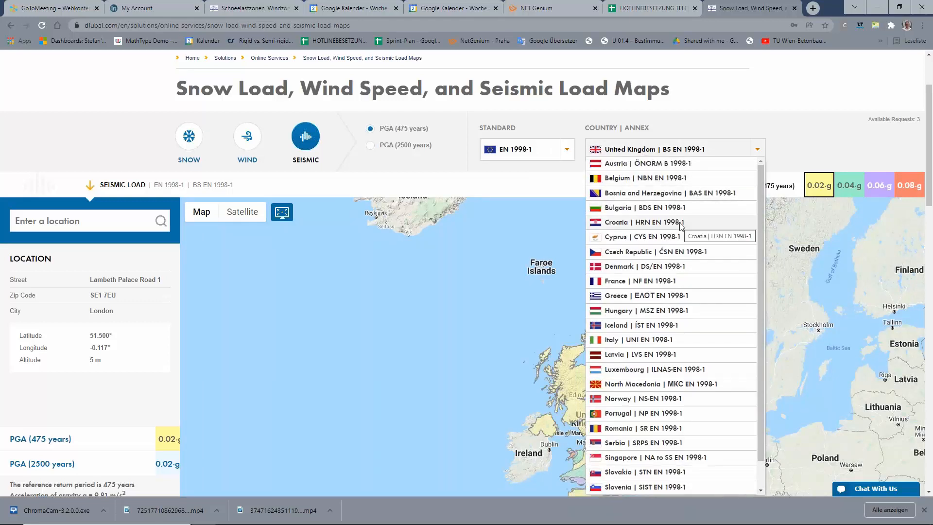
{"action": "scroll", "coordinate": [680, 228], "scroll_direction": "up", "scroll_amount": 2}
{"action": "scroll", "coordinate": [704, 320], "scroll_direction": "down", "scroll_amount": 1}
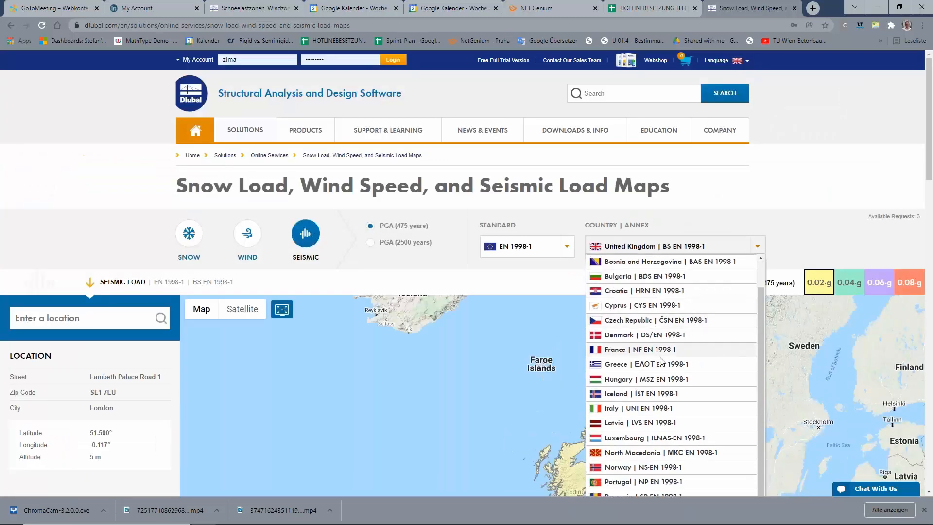
{"action": "scroll", "coordinate": [734, 380], "scroll_direction": "down", "scroll_amount": 8}
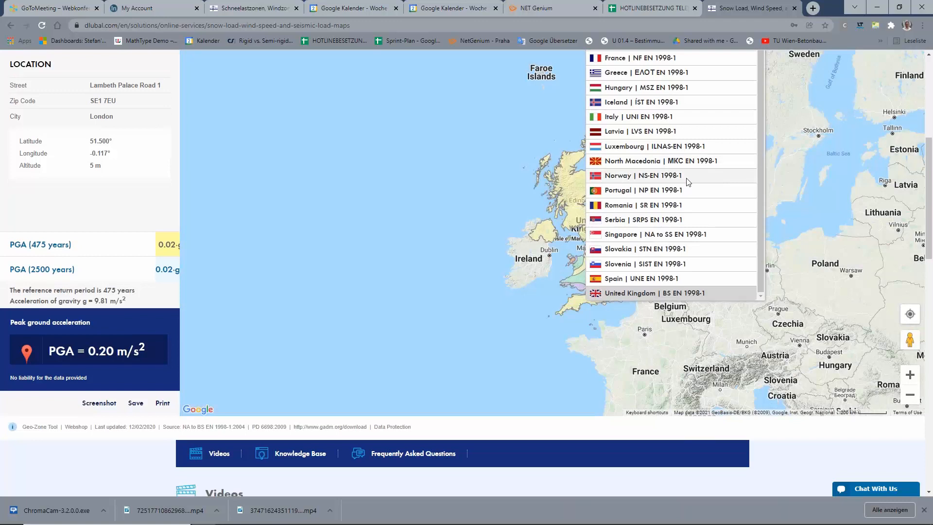
{"action": "scroll", "coordinate": [689, 197], "scroll_direction": "up", "scroll_amount": 1}
{"action": "scroll", "coordinate": [689, 192], "scroll_direction": "up", "scroll_amount": 5}
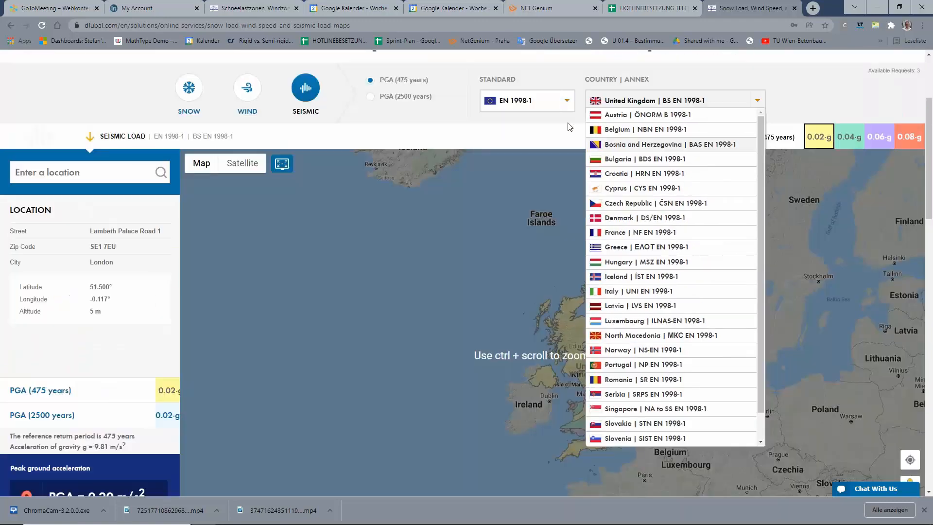
Set the seismic map standard to DIN 4149
{"action": "left_click", "coordinate": [568, 101]}
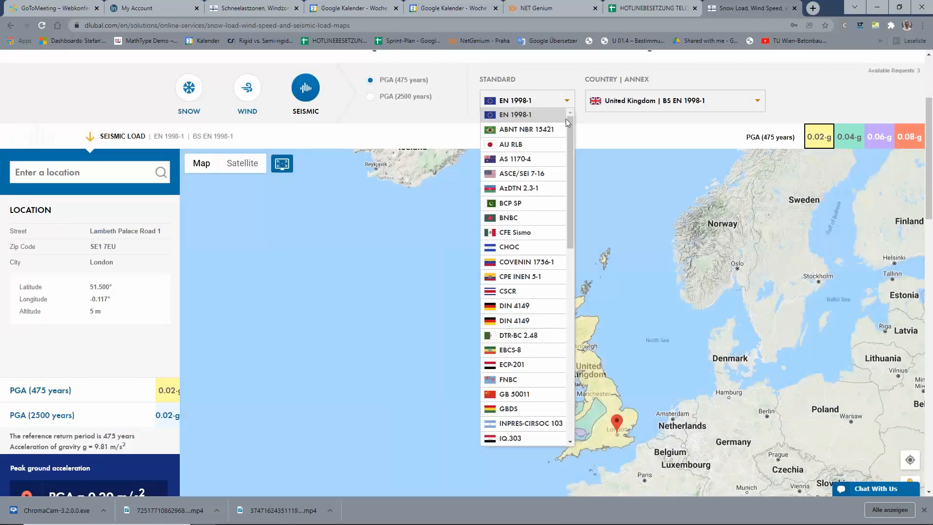
{"action": "mouse_move", "coordinate": [571, 155]}
{"action": "left_mouse_down"}
{"action": "mouse_move", "coordinate": [578, 305]}
{"action": "mouse_move", "coordinate": [564, 160]}
{"action": "left_mouse_up"}
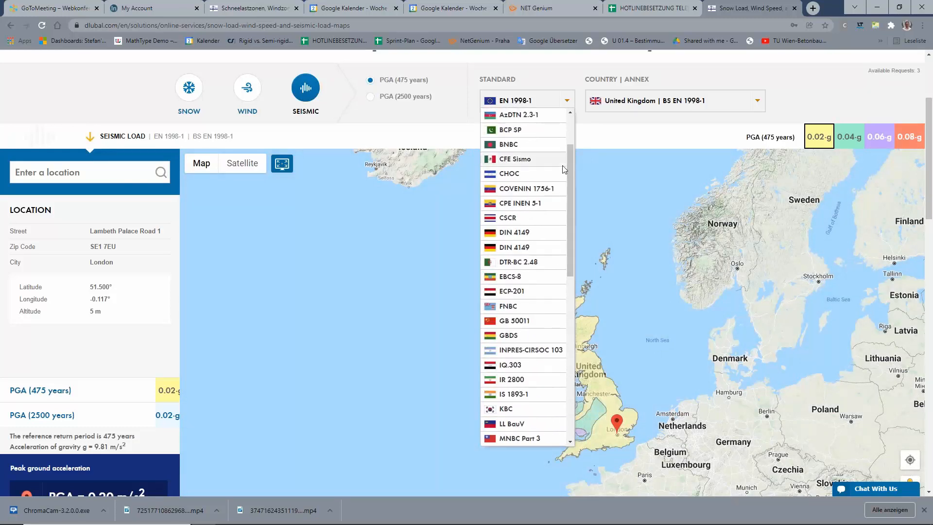
{"action": "left_click", "coordinate": [525, 234]}
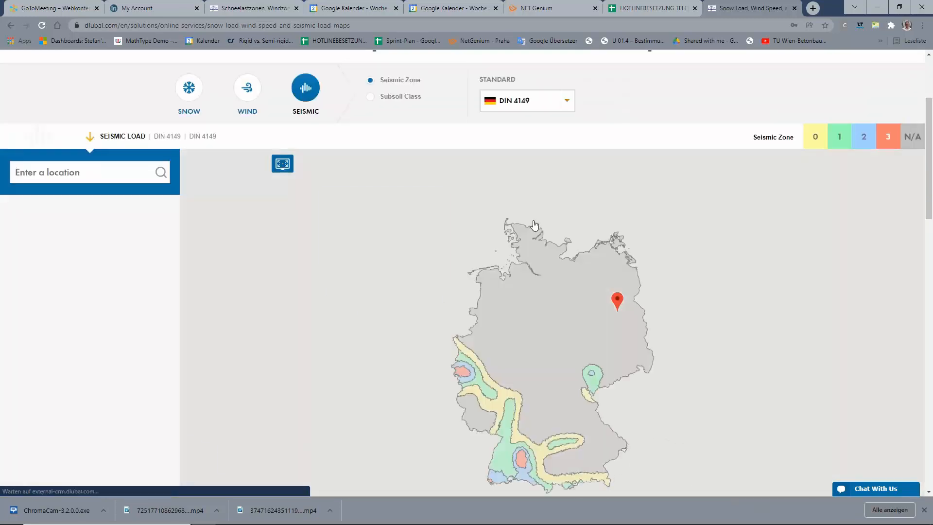
Set the seismic map standard to EN 1998-1 for the Berlin location
{"action": "left_click", "coordinate": [558, 106]}
{"action": "left_click", "coordinate": [515, 333]}
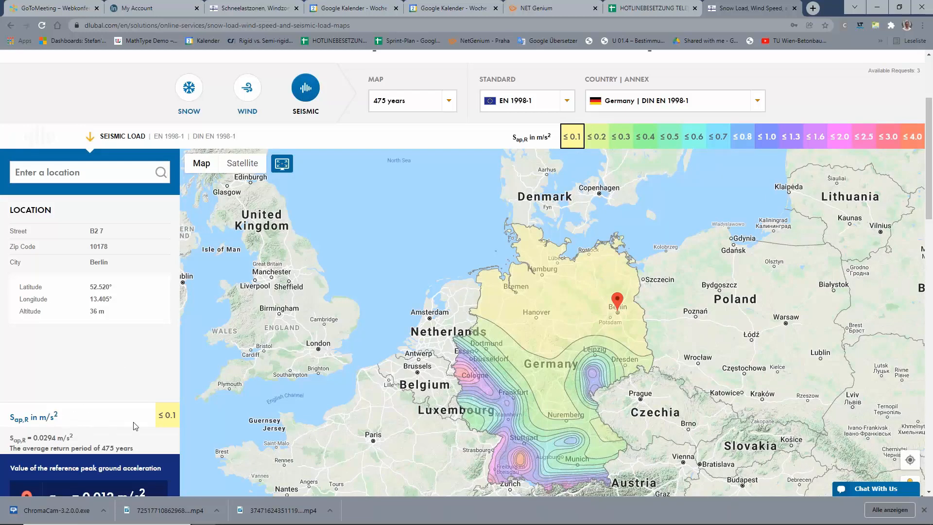
{"action": "scroll", "coordinate": [73, 311], "scroll_direction": "down", "scroll_amount": 3}
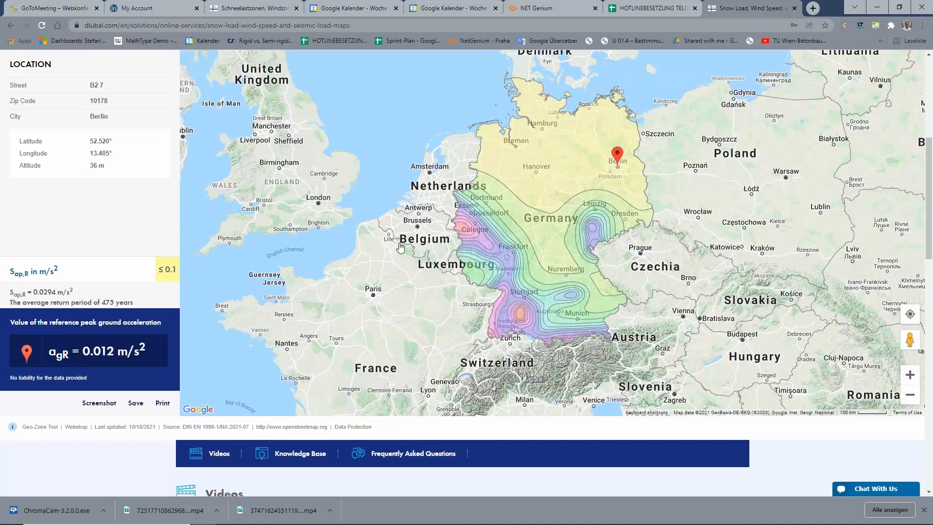
{"action": "scroll", "coordinate": [234, 186], "scroll_direction": "up", "scroll_amount": 2}
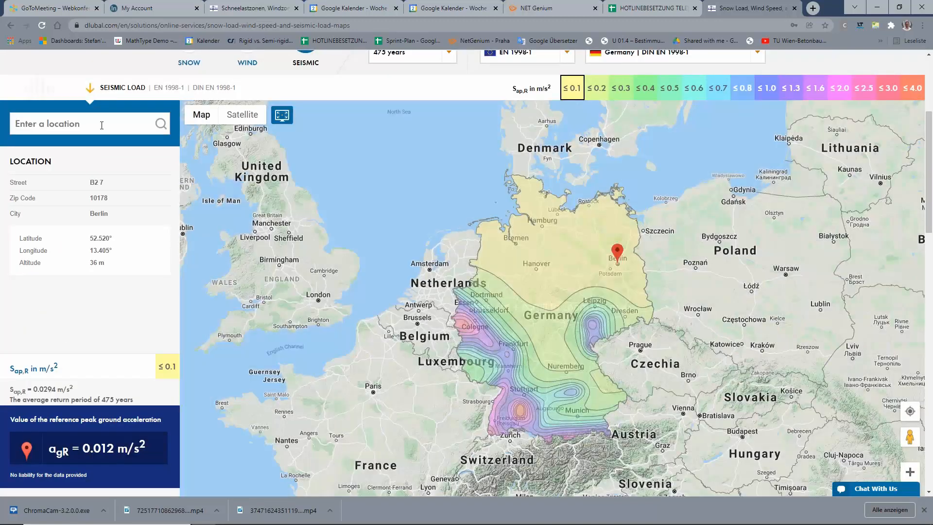
Return to RFEM and set the response spectrum's ground type to C-T
{"action": "left_click", "coordinate": [102, 125]}
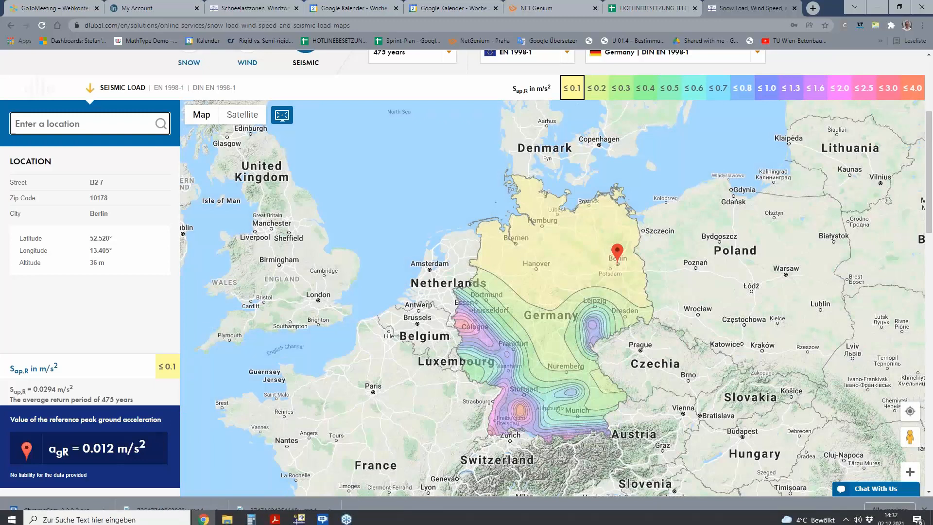
{"action": "left_click", "coordinate": [301, 516]}
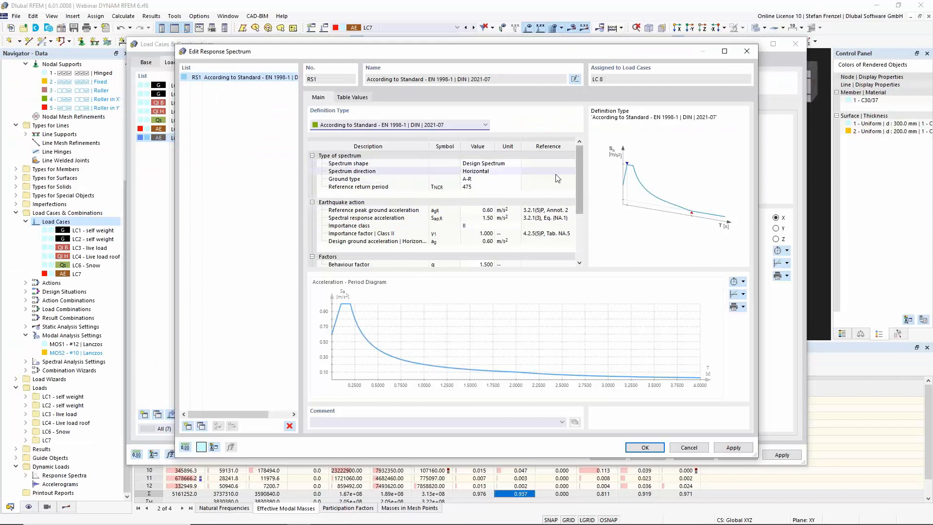
{"action": "left_click_drag", "start_coordinate": [578, 176], "coordinate": [582, 219]}
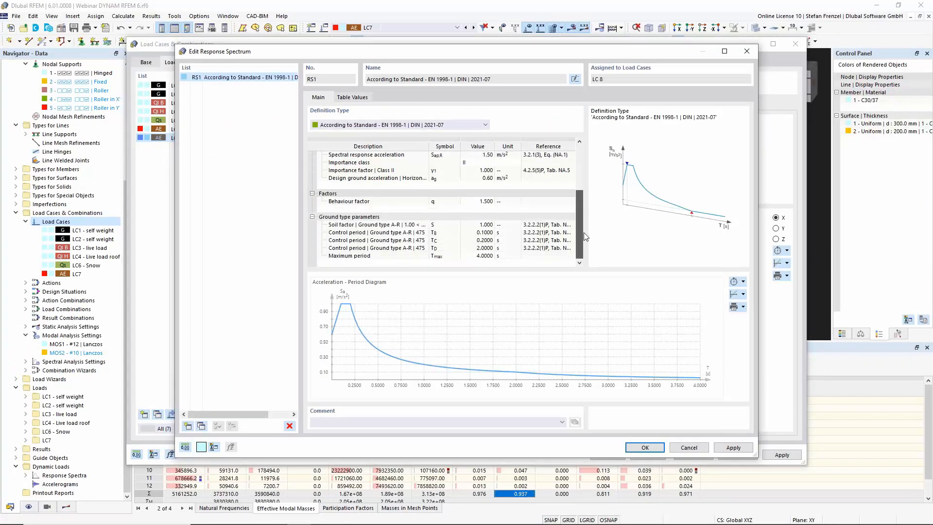
{"action": "scroll", "coordinate": [500, 189], "scroll_direction": "up", "scroll_amount": 3}
{"action": "left_click", "coordinate": [496, 179]}
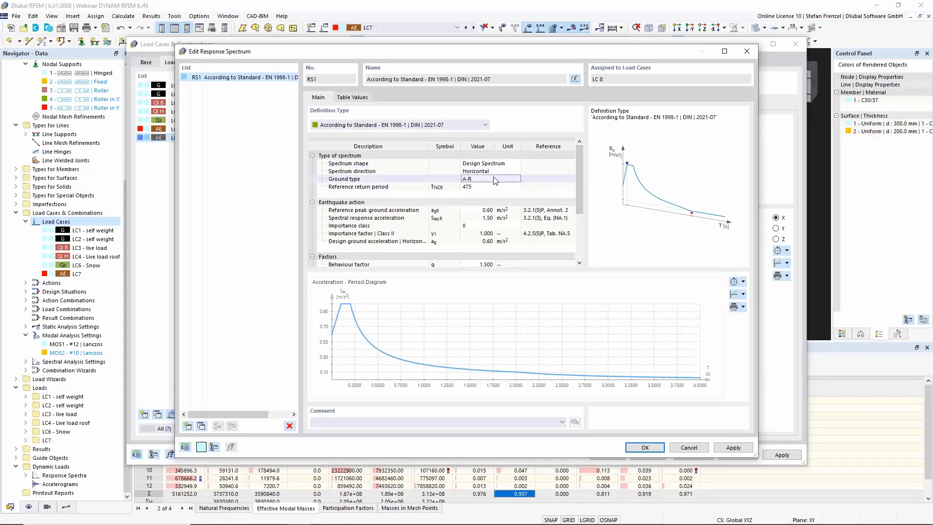
{"action": "left_click", "coordinate": [517, 178]}
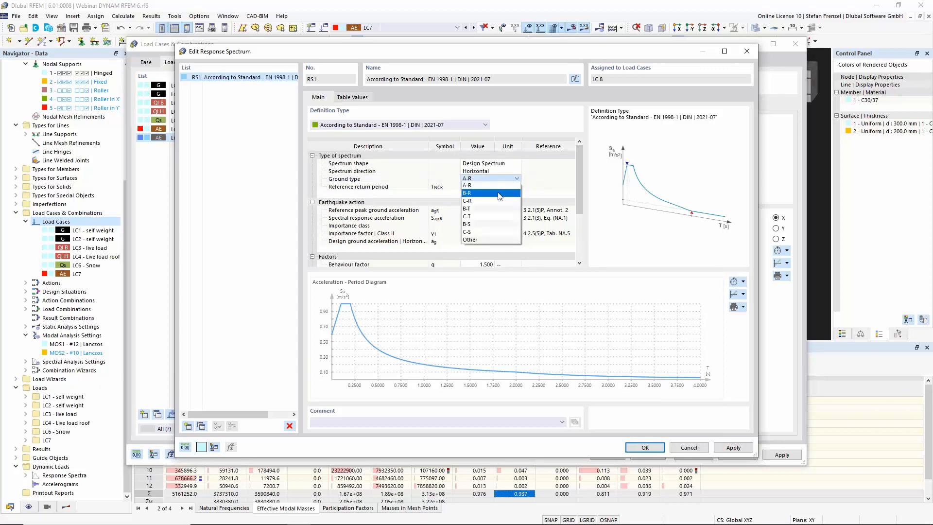
{"action": "left_click", "coordinate": [492, 216]}
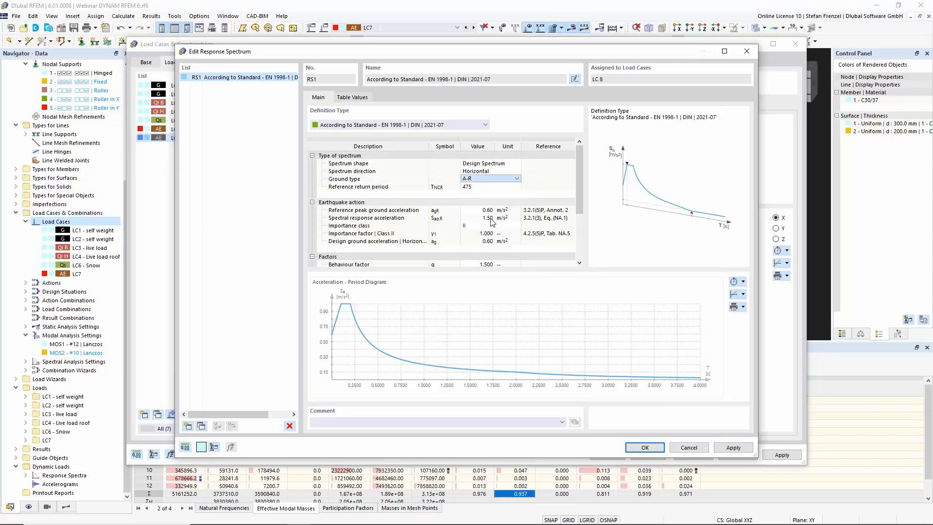
Review the peak ground and spectral response acceleration values and confirm the response spectrum dialog
{"action": "left_click", "coordinate": [481, 210]}
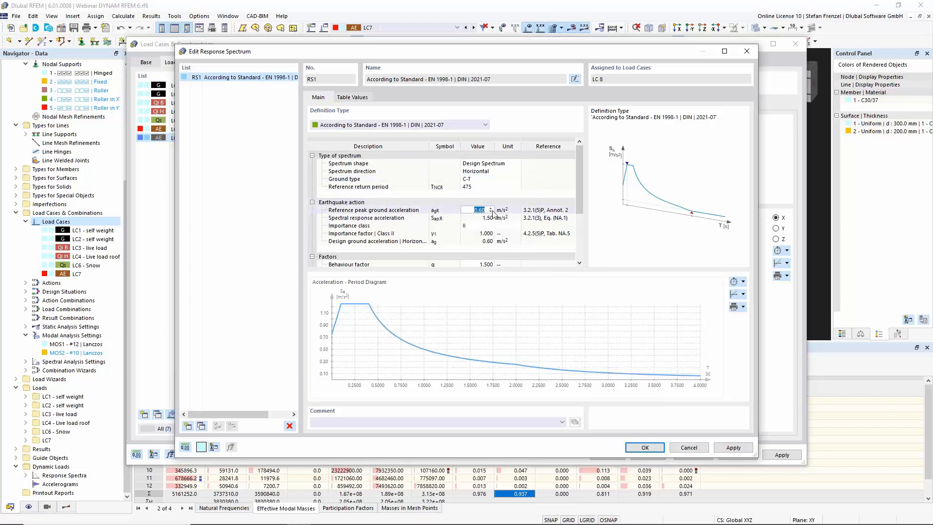
{"action": "left_click", "coordinate": [479, 219]}
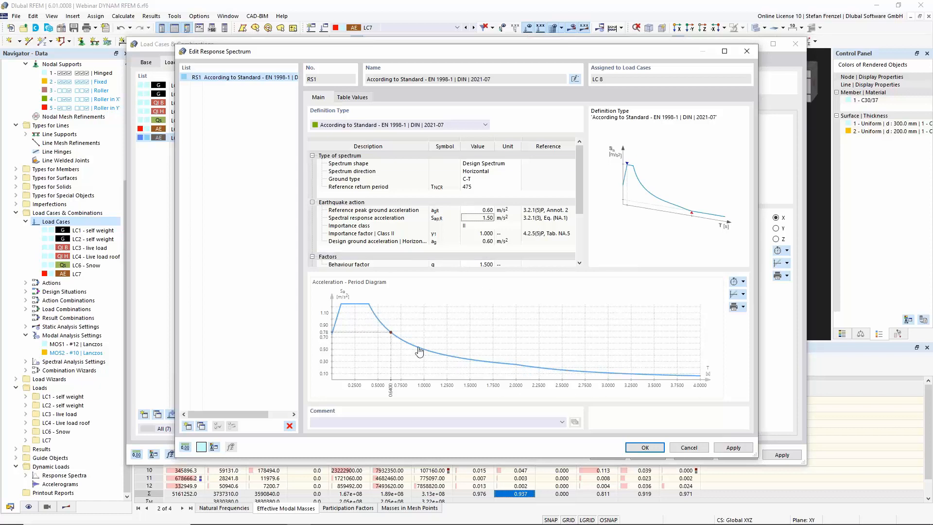
{"action": "left_click", "coordinate": [642, 446]}
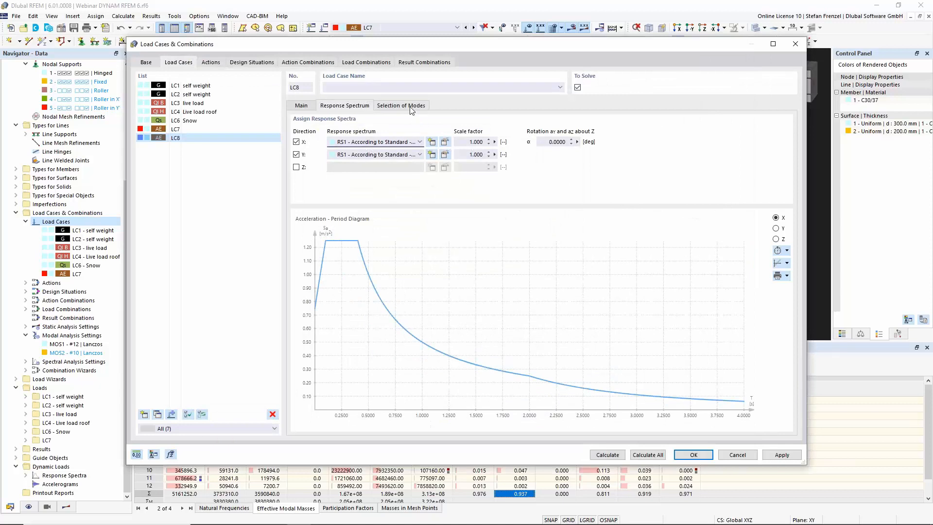
In LC8's mode selection, deactivate modes whose effective modal mass factor falls below 0.050
{"action": "left_click", "coordinate": [411, 107]}
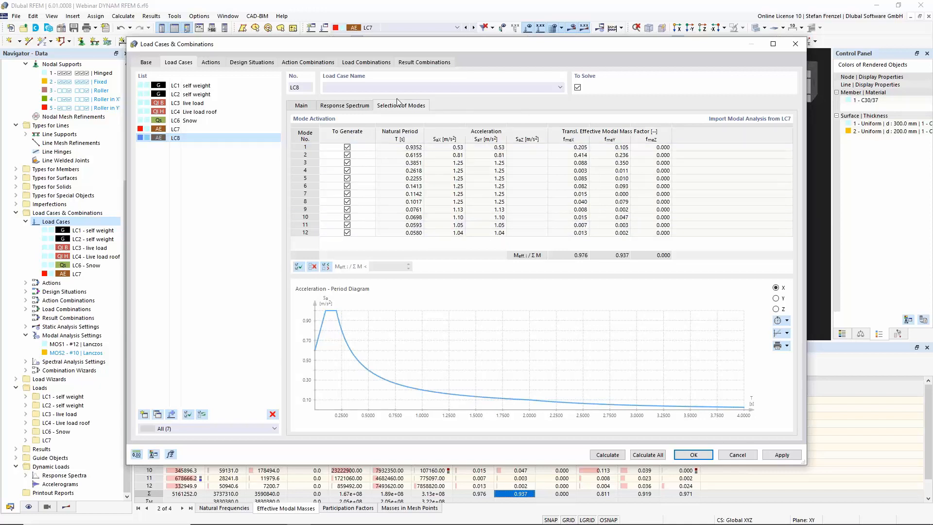
{"action": "left_click", "coordinate": [325, 267]}
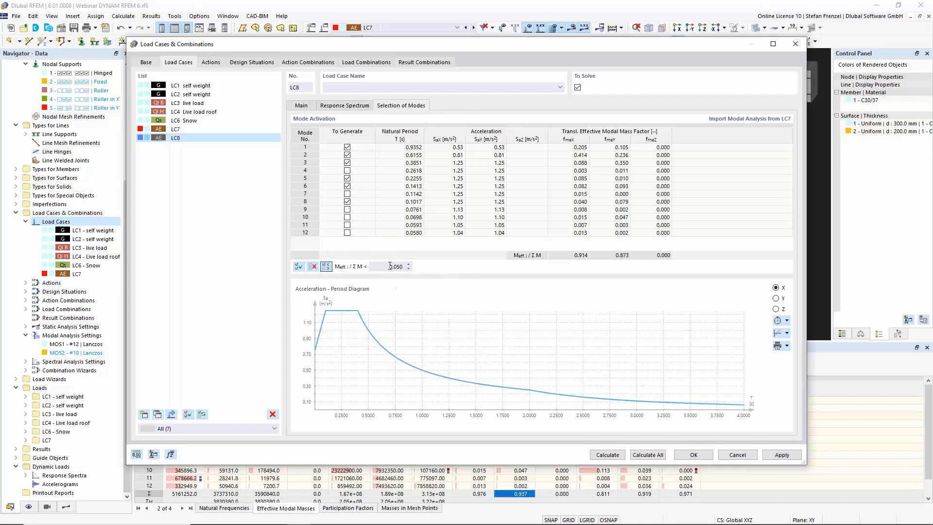
{"action": "left_click_drag", "start_coordinate": [377, 267], "coordinate": [429, 268]}
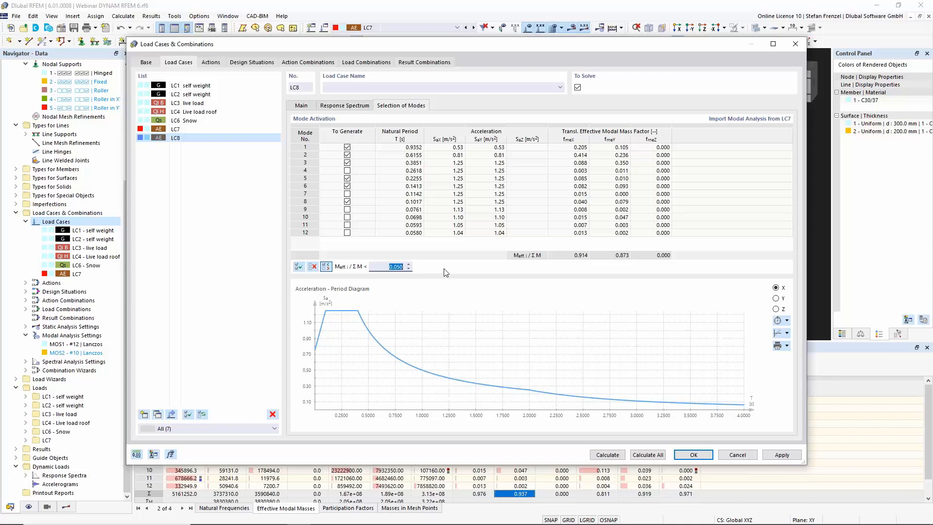
Lower LC8's effective modal mass factor threshold to 0.040 and calculate all load cases
{"action": "type", "text": "0,04"}
{"action": "left_click", "coordinate": [613, 250]}
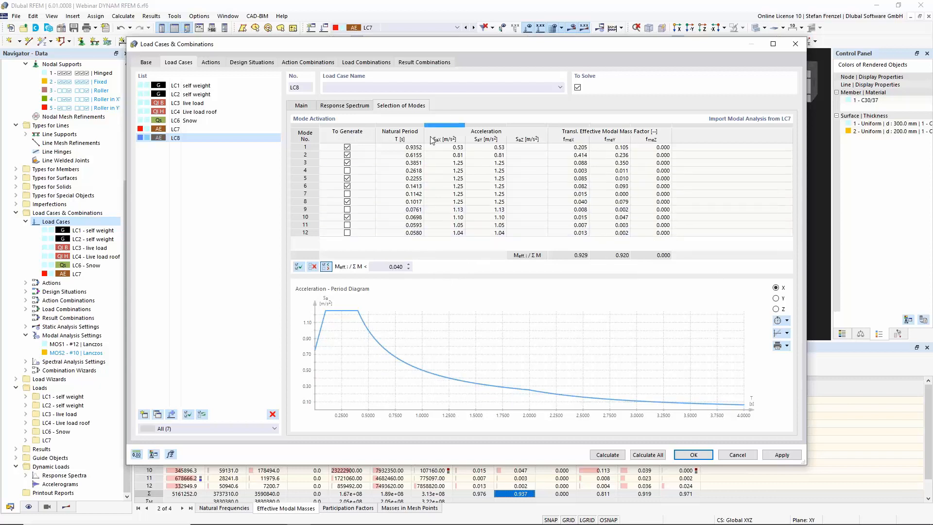
{"action": "left_click", "coordinate": [309, 105]}
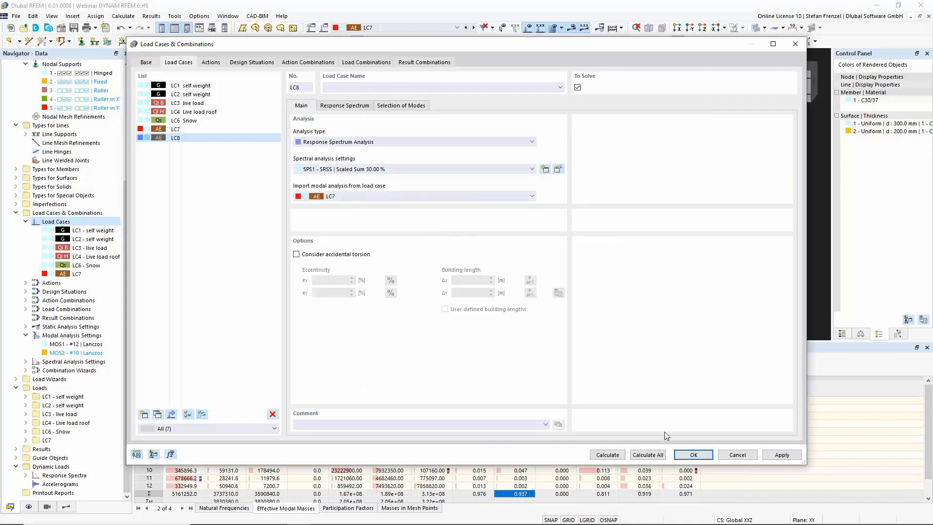
{"action": "left_click", "coordinate": [652, 457]}
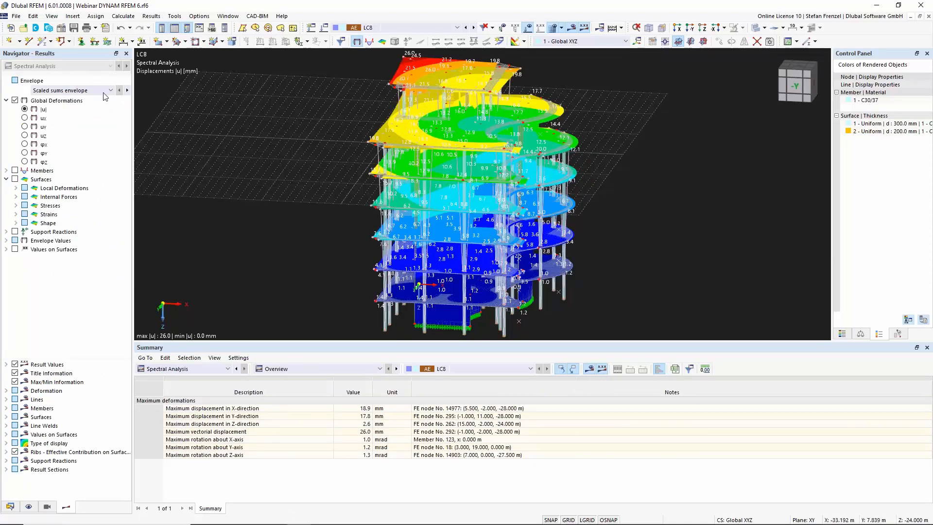
Display LC8's spectral displacements for the X direction and for X, Mode Shape 1, rotating the model to inspect them
{"action": "left_click", "coordinate": [76, 91]}
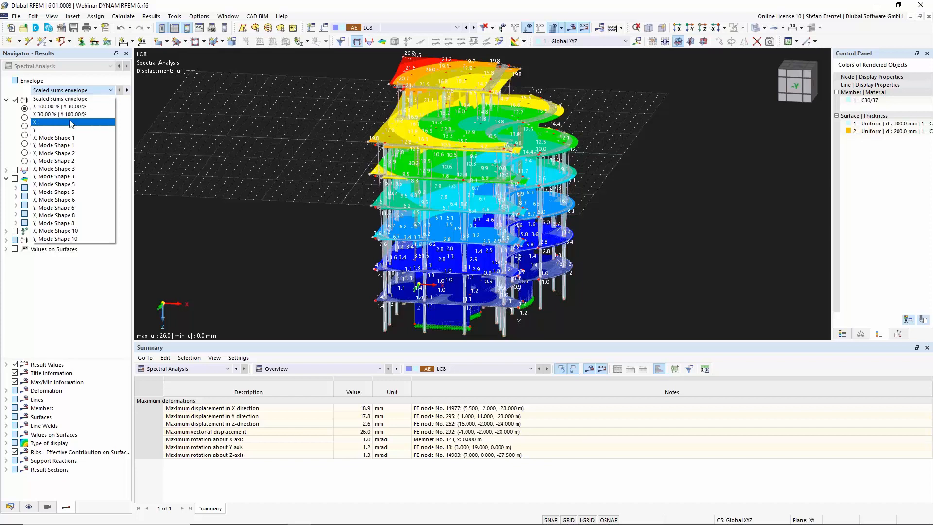
{"action": "key", "text": "Escape"}
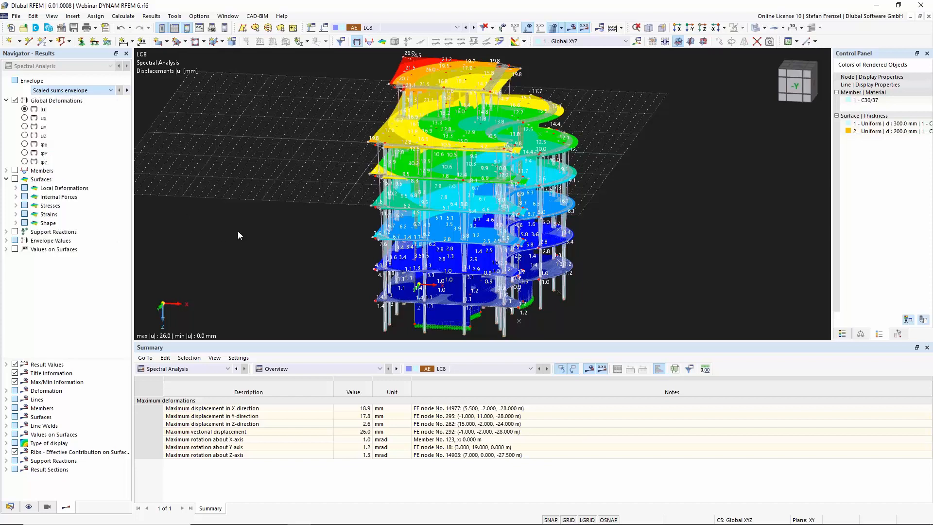
{"action": "left_click", "coordinate": [104, 91]}
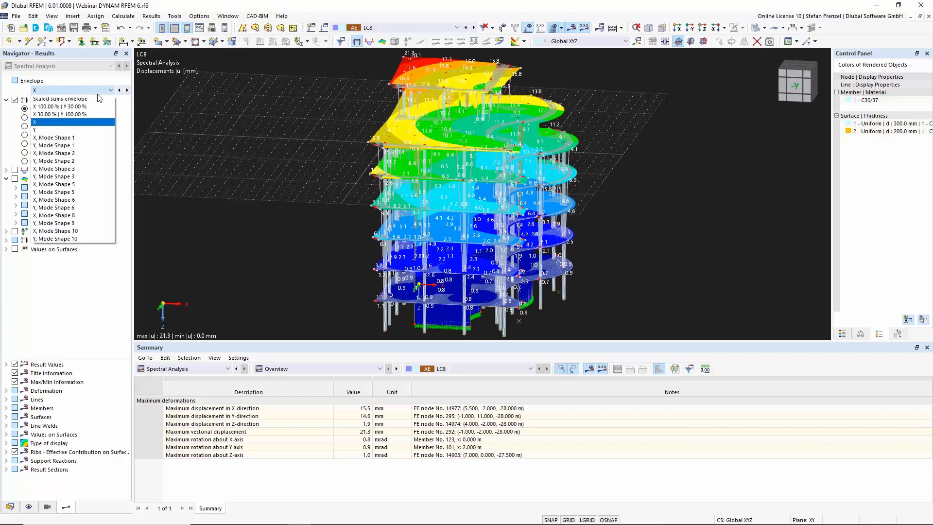
{"action": "left_click", "coordinate": [90, 137]}
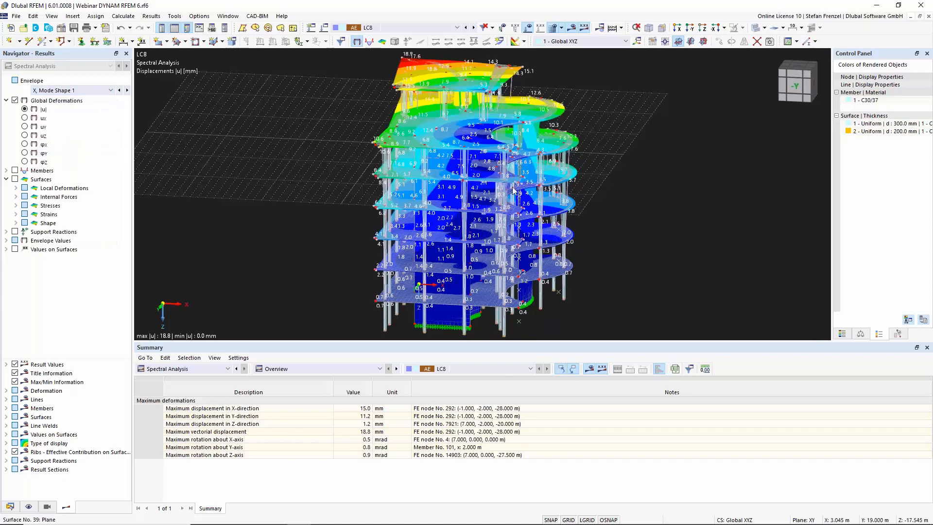
{"action": "middle_click_drag", "start_coordinate": [646, 167], "coordinate": [446, 178], "text": "ctrl"}
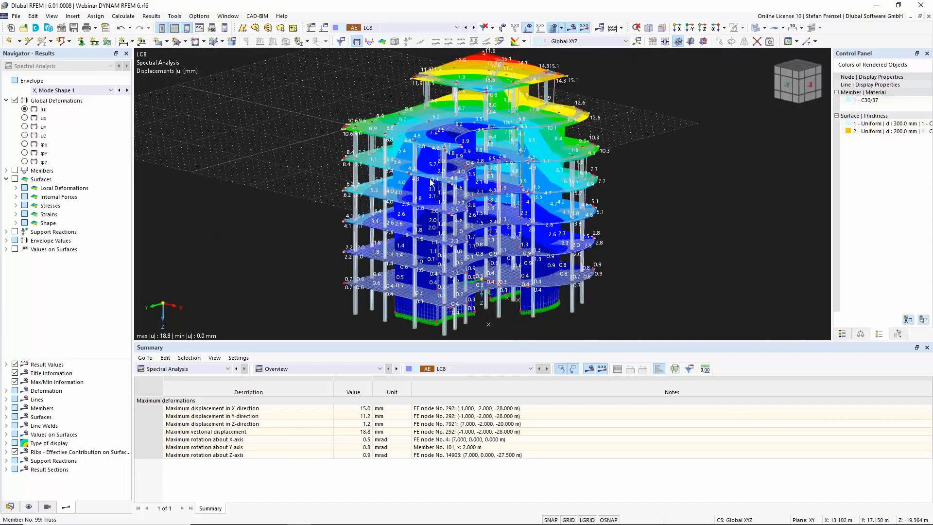
{"action": "scroll", "coordinate": [481, 165], "scroll_direction": "down", "scroll_amount": 3}
{"action": "scroll", "coordinate": [484, 165], "scroll_direction": "up", "scroll_amount": 3}
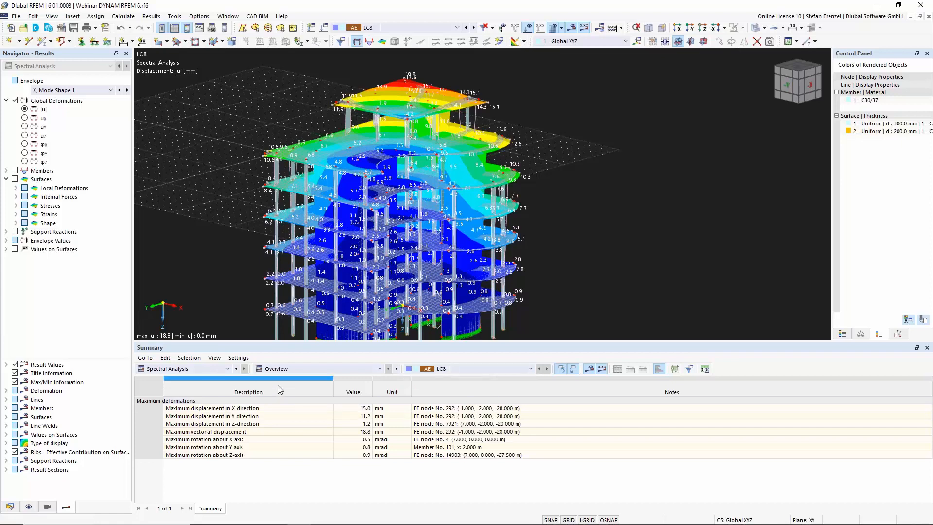
Show the global deformations by surface in the results table and zoom around the model
{"action": "left_click", "coordinate": [293, 369]}
{"action": "left_click", "coordinate": [297, 409]}
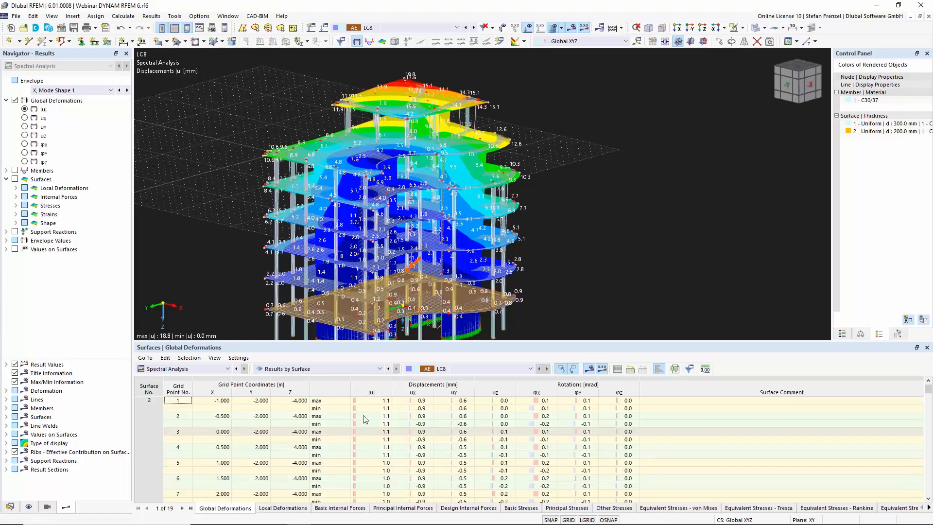
{"action": "scroll", "coordinate": [330, 438], "scroll_direction": "down", "scroll_amount": 2}
{"action": "scroll", "coordinate": [330, 437], "scroll_direction": "up", "scroll_amount": 4}
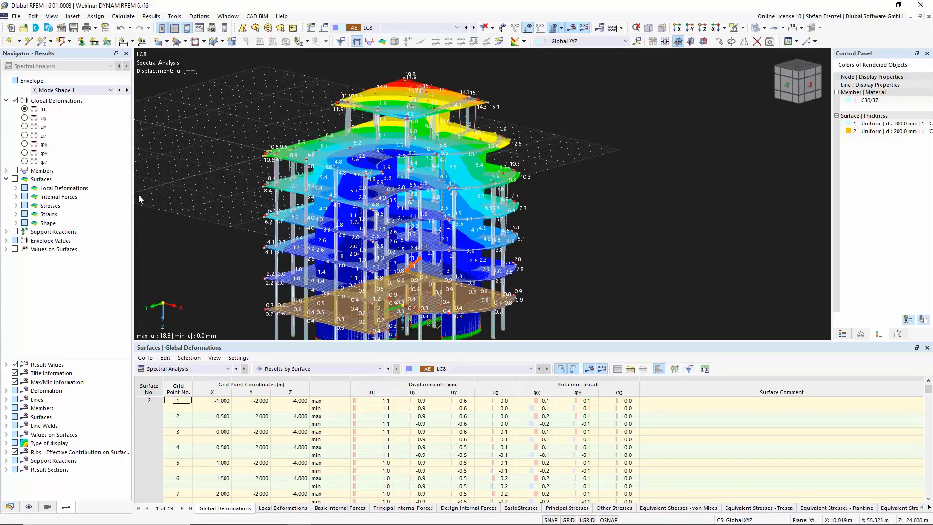
{"action": "scroll", "coordinate": [243, 198], "scroll_direction": "down", "scroll_amount": 3}
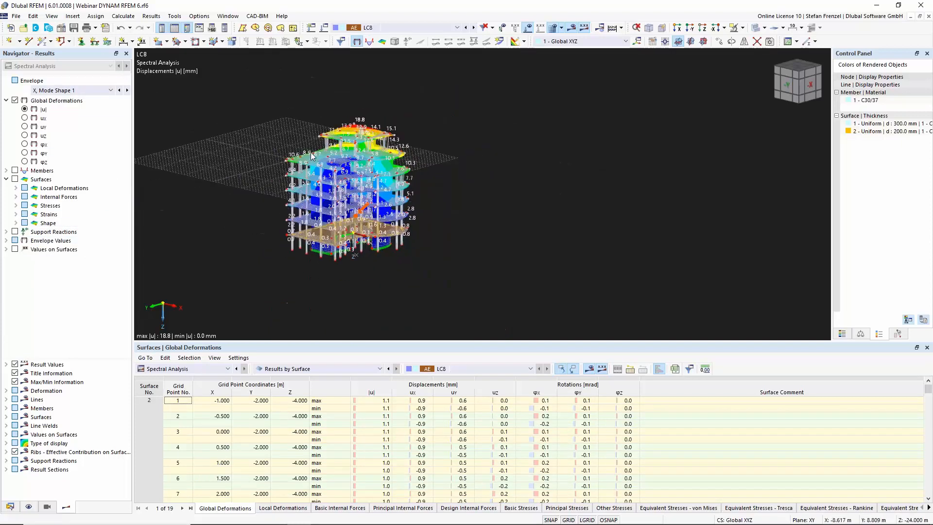
{"action": "scroll", "coordinate": [270, 170], "scroll_direction": "up", "scroll_amount": 3}
{"action": "scroll", "coordinate": [271, 170], "scroll_direction": "down", "scroll_amount": 3}
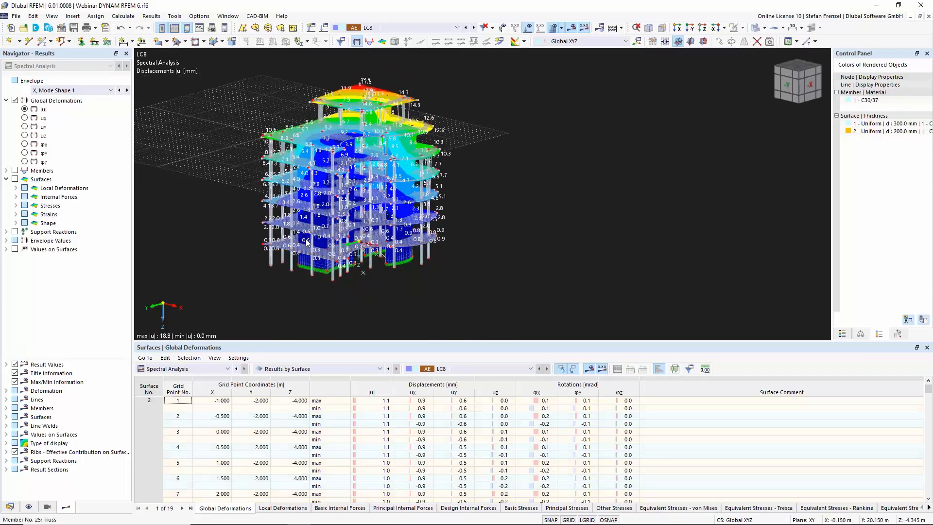
Return the spectral results to the scaled sums envelope and switch to the data navigator
{"action": "left_click", "coordinate": [60, 91]}
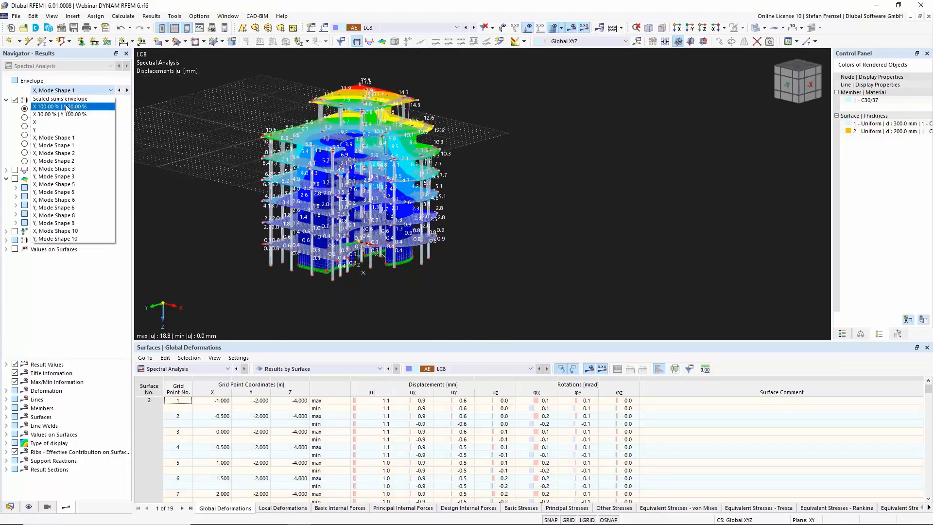
{"action": "left_click", "coordinate": [69, 100]}
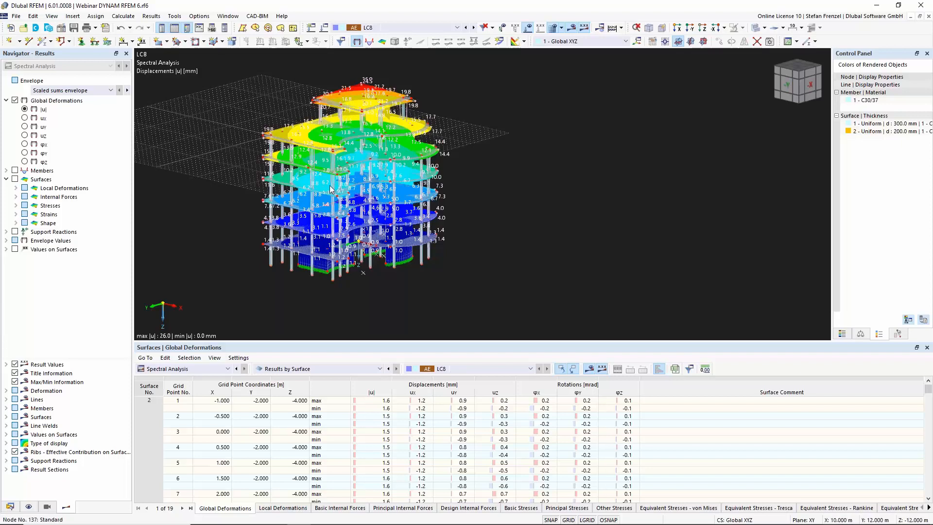
{"action": "left_click", "coordinate": [11, 508]}
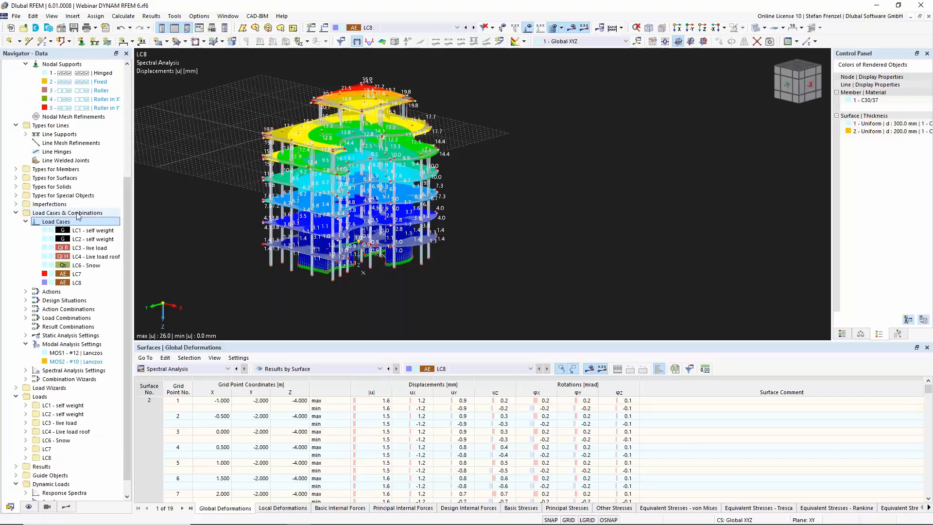
{"action": "right_click", "coordinate": [57, 222]}
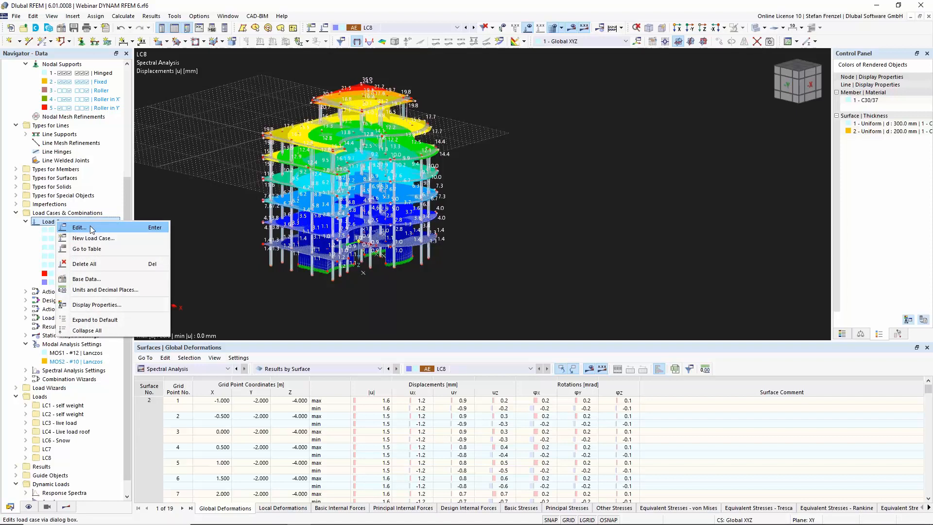
{"action": "left_click", "coordinate": [91, 229]}
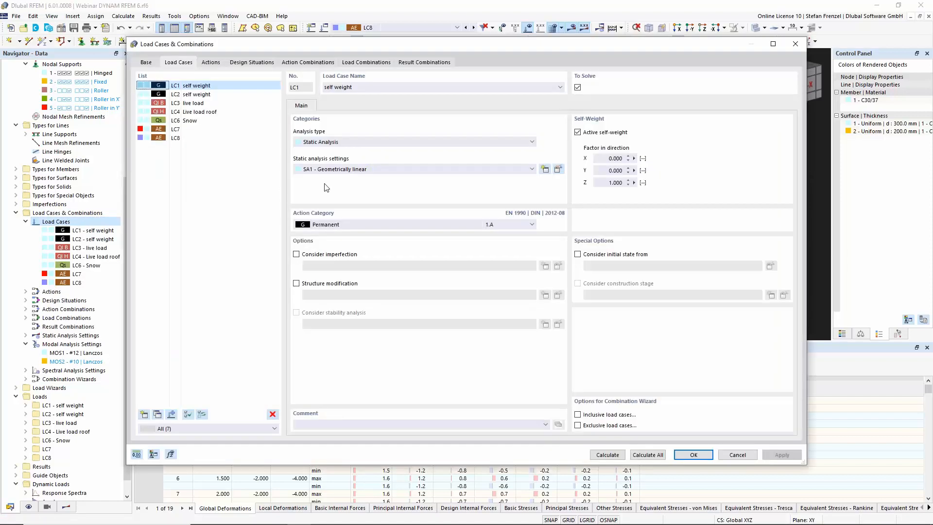
{"action": "left_click", "coordinate": [251, 65]}
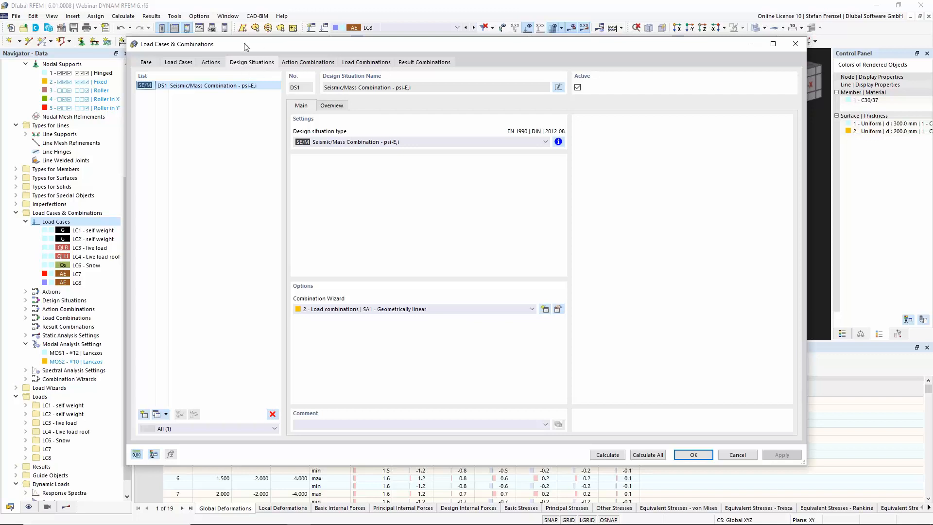
{"action": "left_click", "coordinate": [353, 142]}
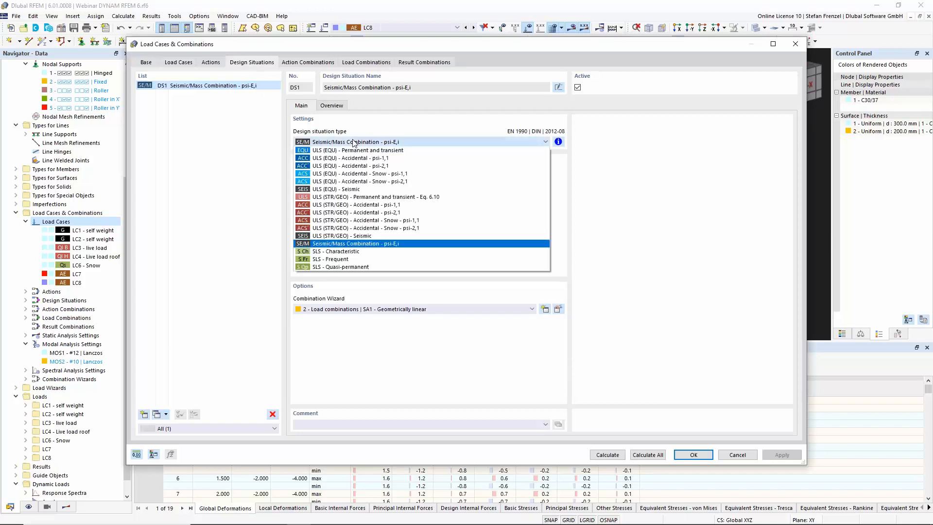
{"action": "left_click", "coordinate": [348, 189]}
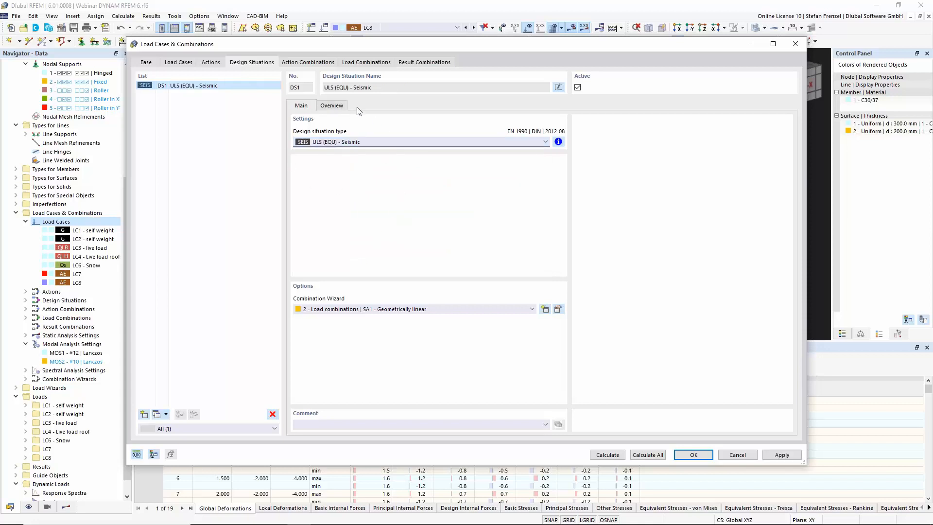
{"action": "left_click", "coordinate": [371, 311]}
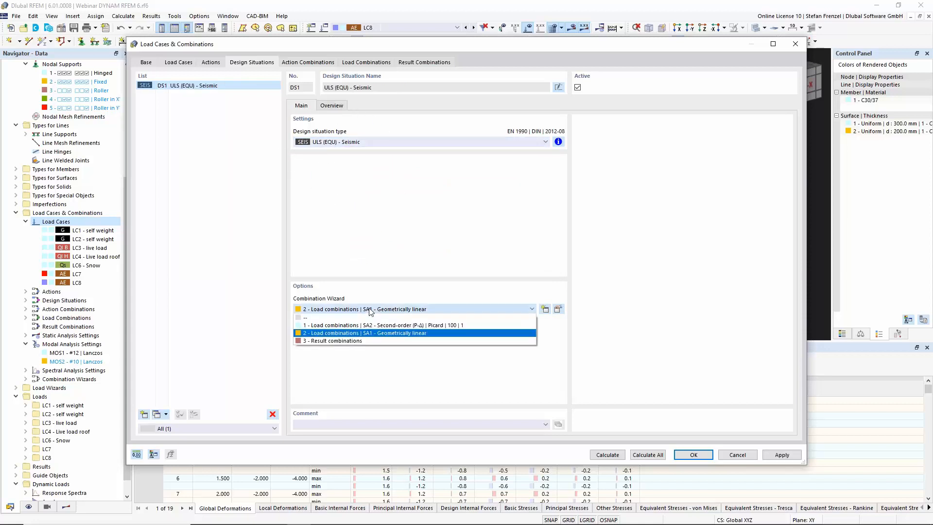
{"action": "left_click", "coordinate": [350, 340]}
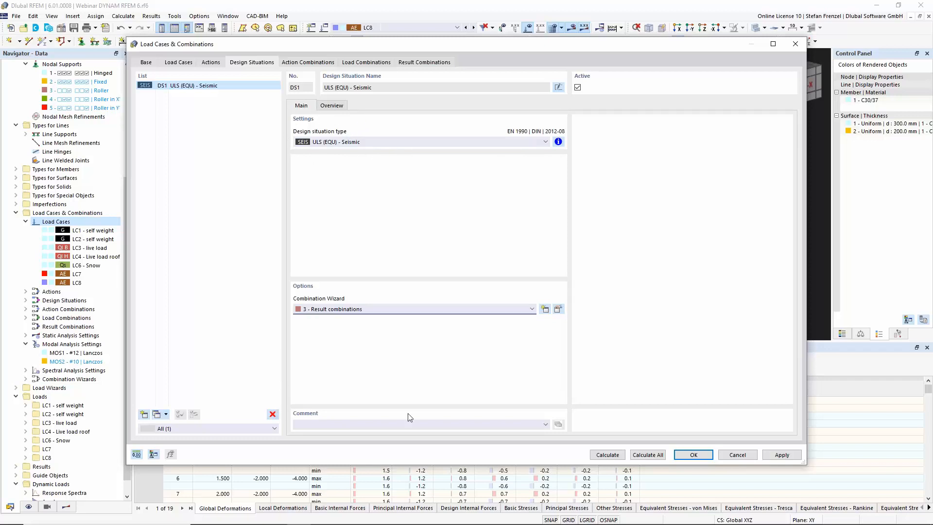
{"action": "left_click", "coordinate": [745, 455]}
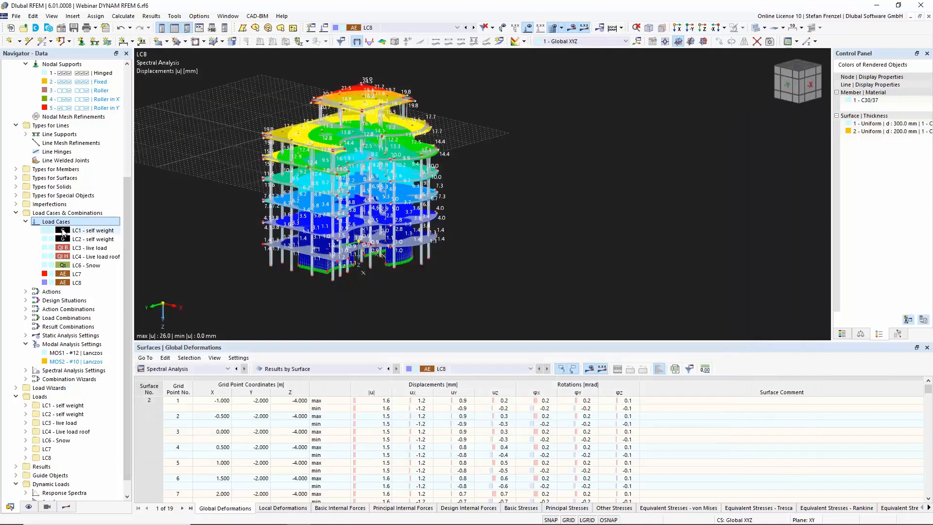
Add a second design situation of type ULS (EQU) - Seismic using the 3 - Result combinations wizard
{"action": "right_click", "coordinate": [61, 221]}
{"action": "left_click", "coordinate": [79, 228]}
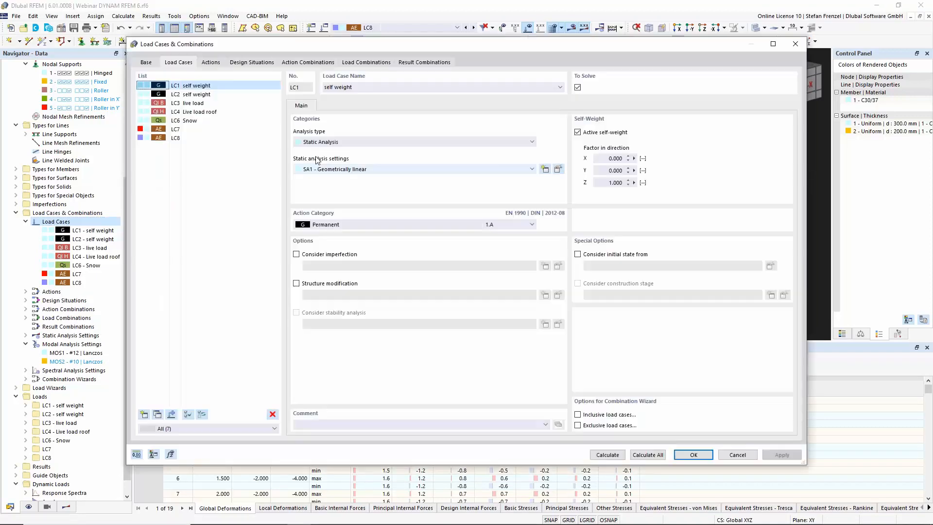
{"action": "left_click", "coordinate": [263, 62]}
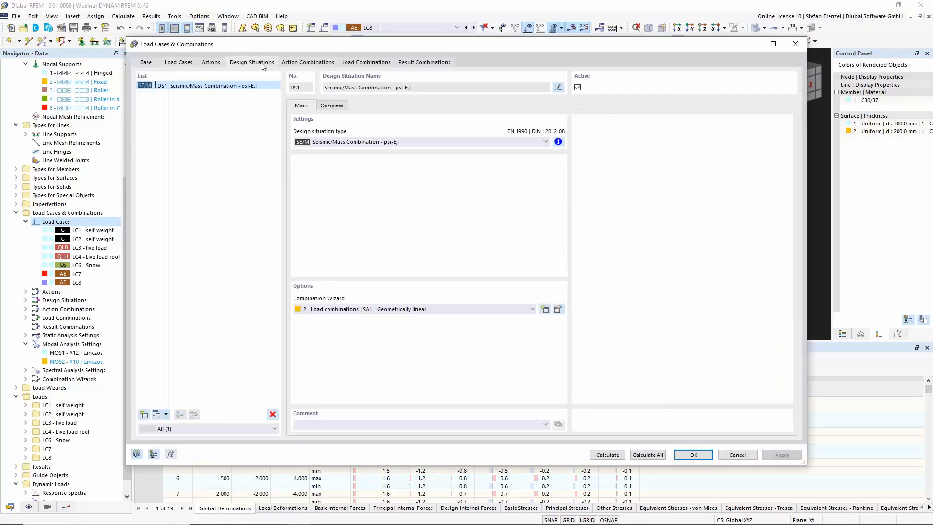
{"action": "left_click", "coordinate": [144, 415]}
{"action": "left_click", "coordinate": [349, 142]}
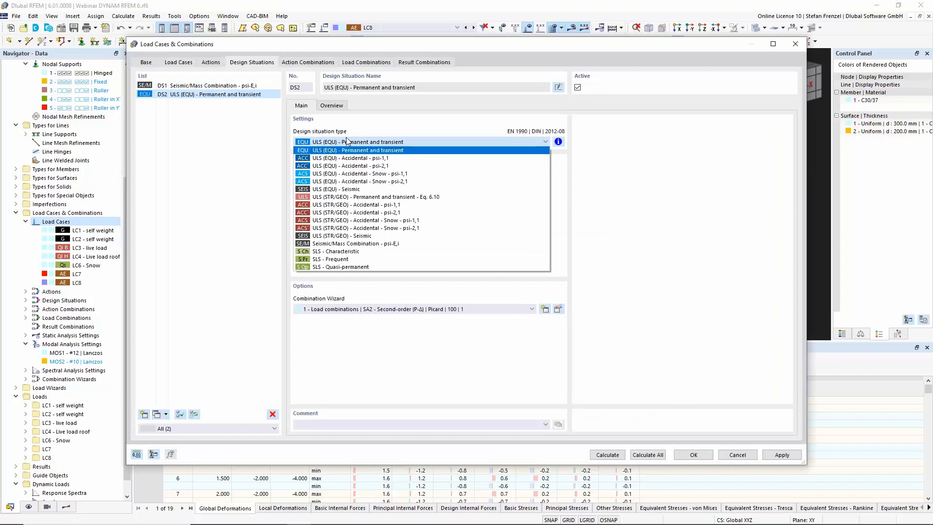
{"action": "left_click", "coordinate": [346, 189]}
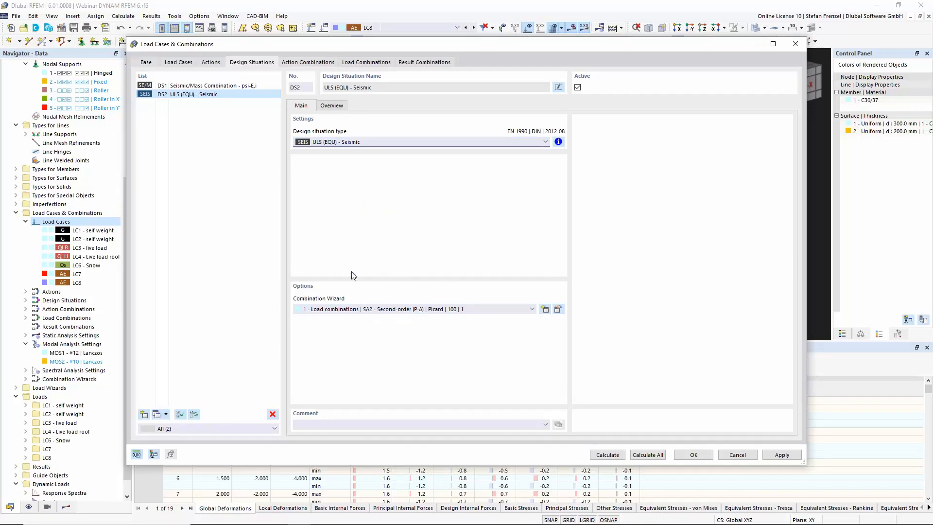
{"action": "left_click", "coordinate": [365, 314]}
{"action": "left_click", "coordinate": [360, 342]}
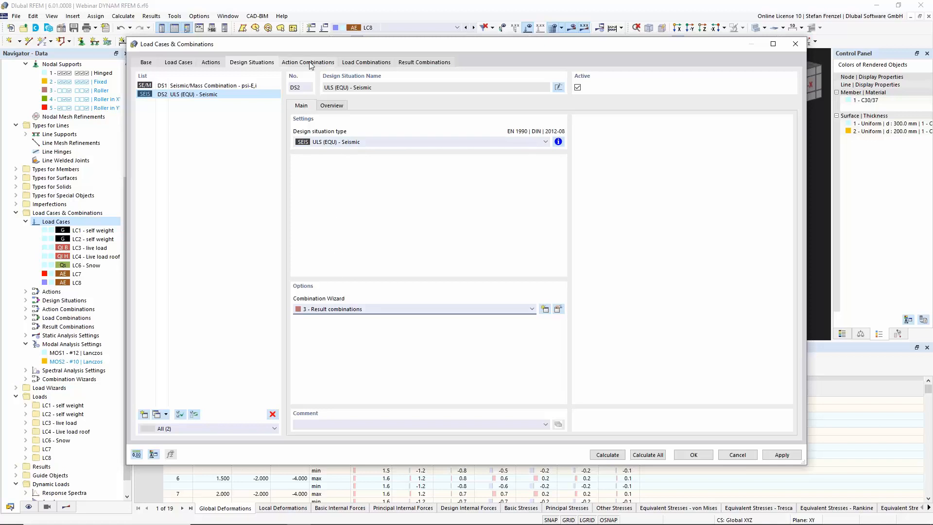
Review the generated result combinations and the load case assignment of RC1
{"action": "left_click", "coordinate": [352, 64]}
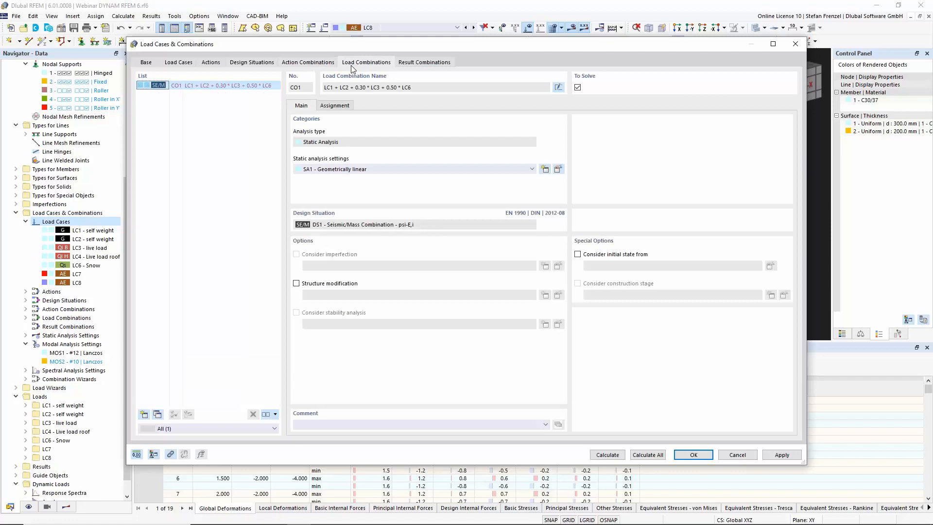
{"action": "left_click", "coordinate": [416, 64]}
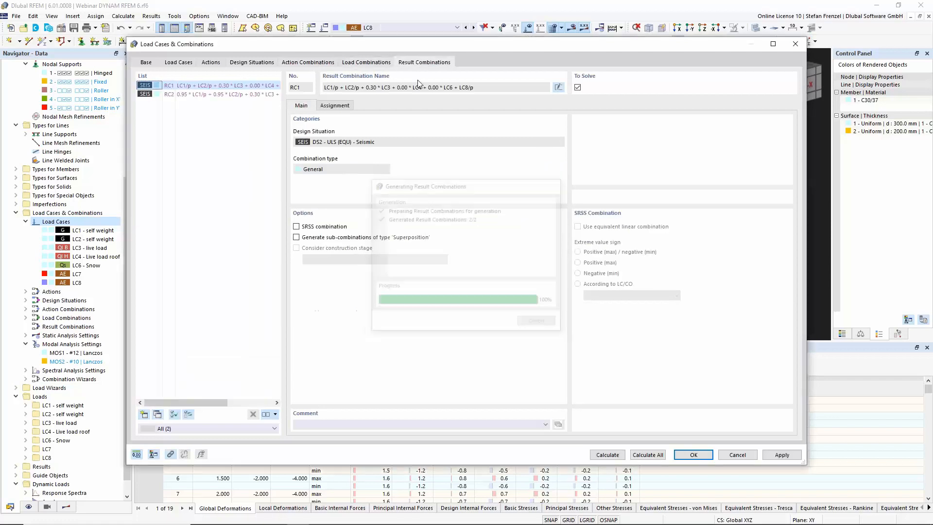
{"action": "left_click", "coordinate": [347, 105]}
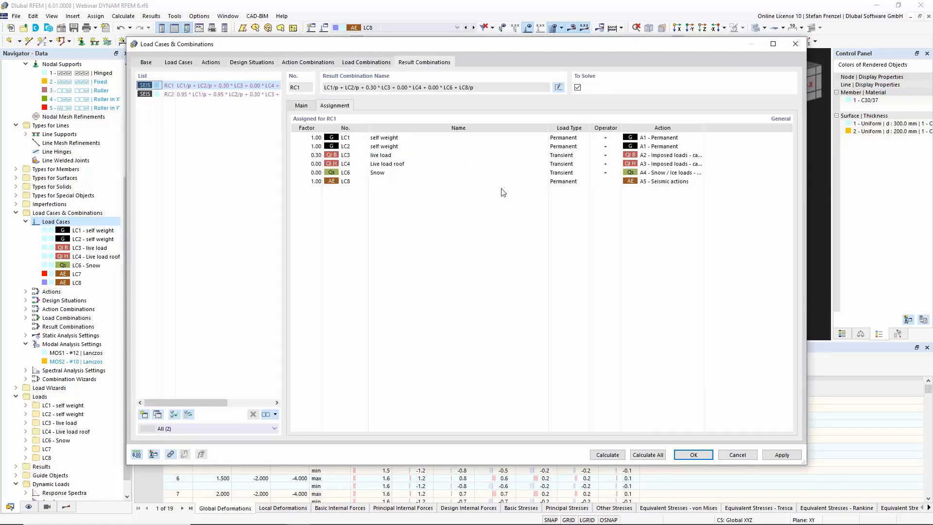
{"action": "left_click", "coordinate": [411, 182]}
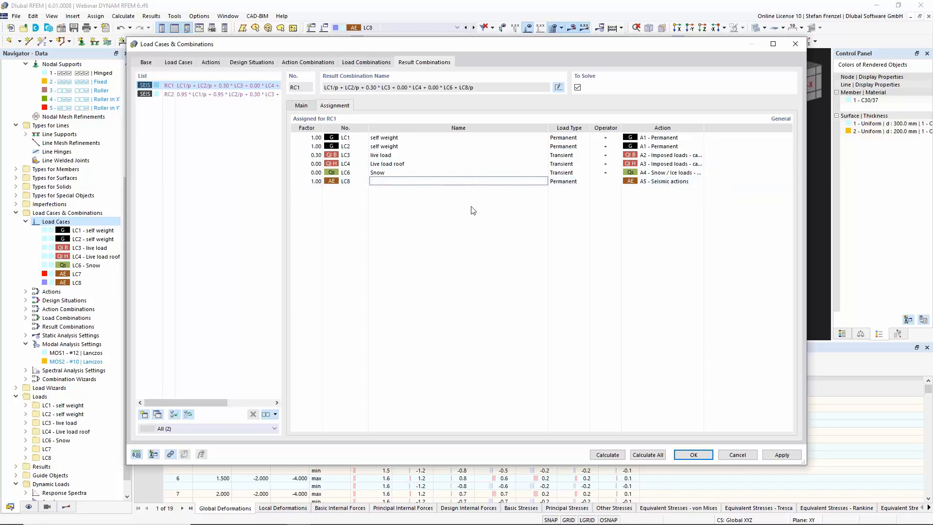
Turn on sub-results for result combinations in the base combination settings
{"action": "left_click", "coordinate": [151, 65]}
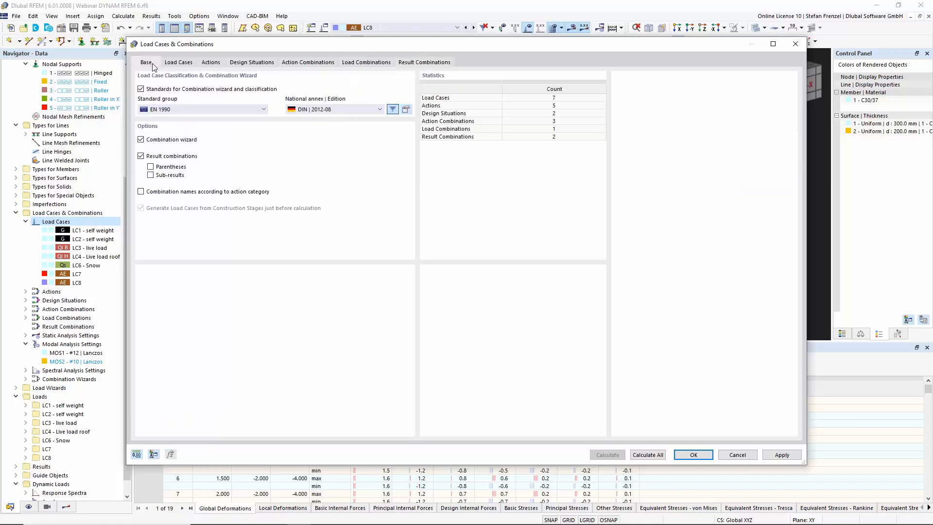
{"action": "left_click", "coordinate": [151, 176]}
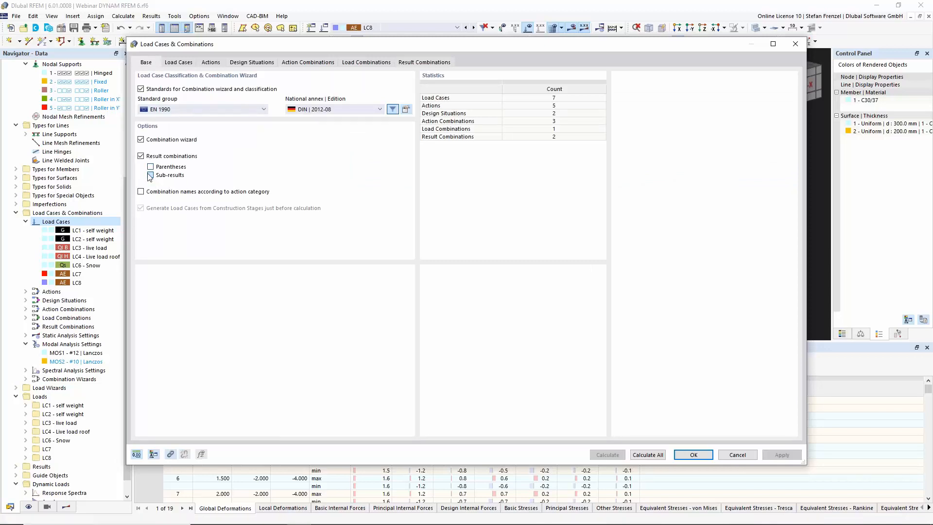
Set the sub-result of the seismic load case LC8 in result combination RC1 to Scaled sums envelope and confirm the change
{"action": "left_click", "coordinate": [425, 62]}
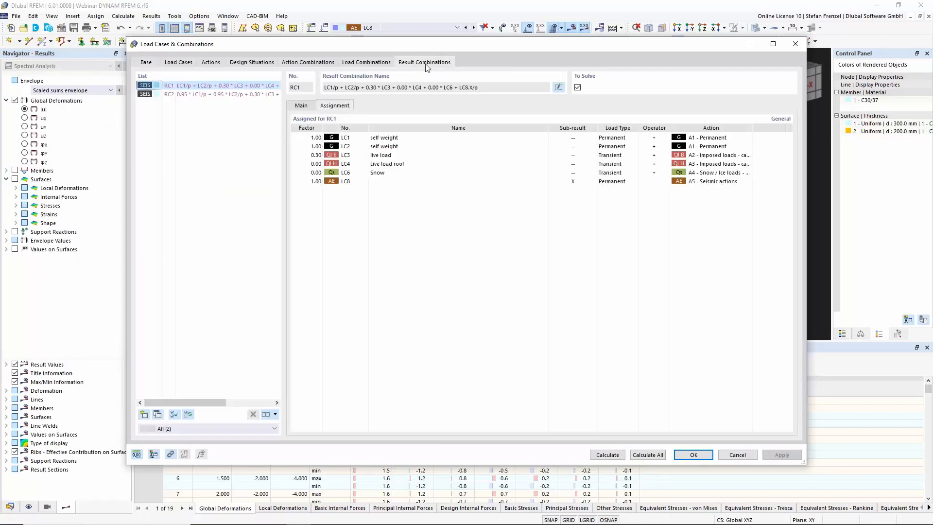
{"action": "left_click", "coordinate": [581, 183]}
{"action": "left_click", "coordinate": [592, 181]}
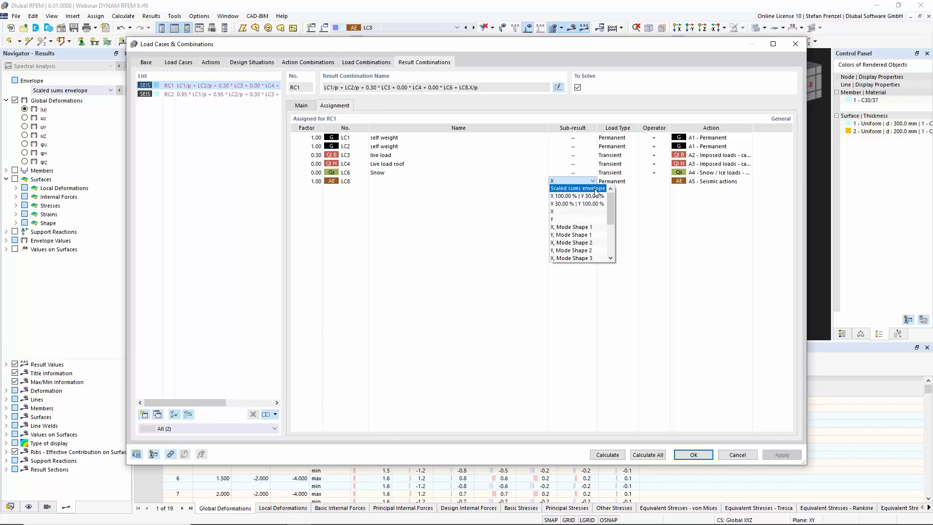
{"action": "left_click", "coordinate": [593, 189]}
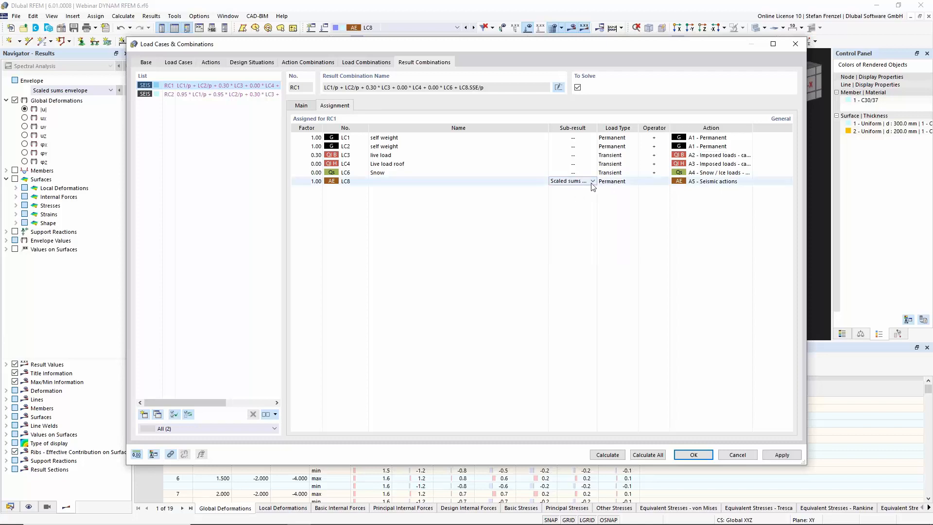
{"action": "left_click", "coordinate": [592, 182]}
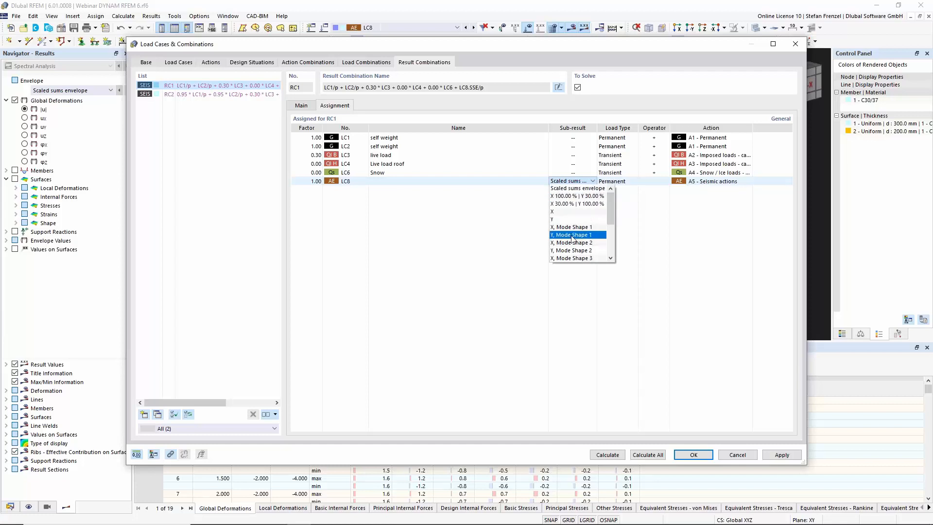
{"action": "left_click", "coordinate": [460, 225]}
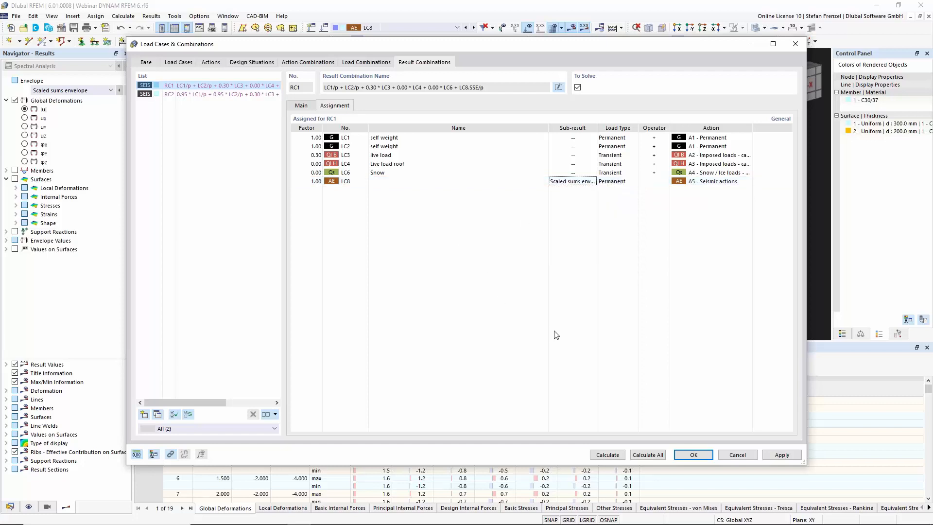
{"action": "left_click", "coordinate": [694, 455]}
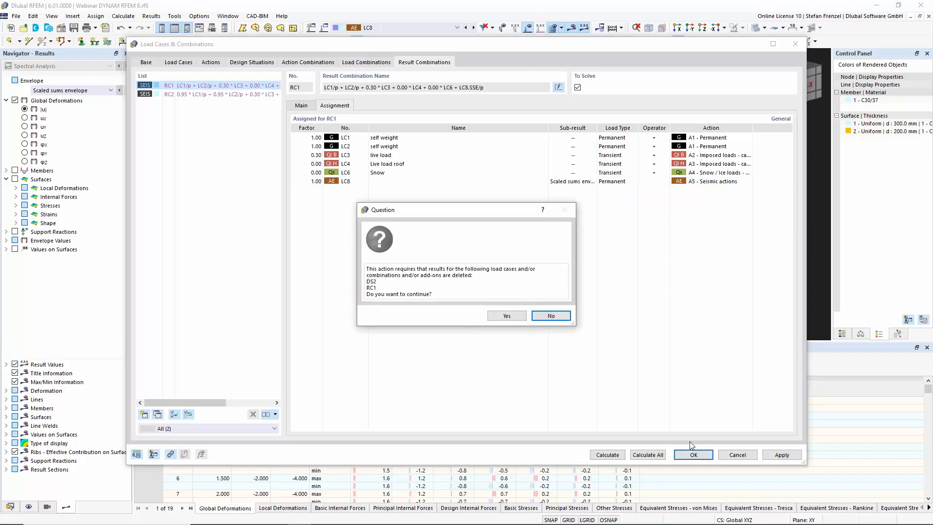
{"action": "left_click", "coordinate": [506, 316]}
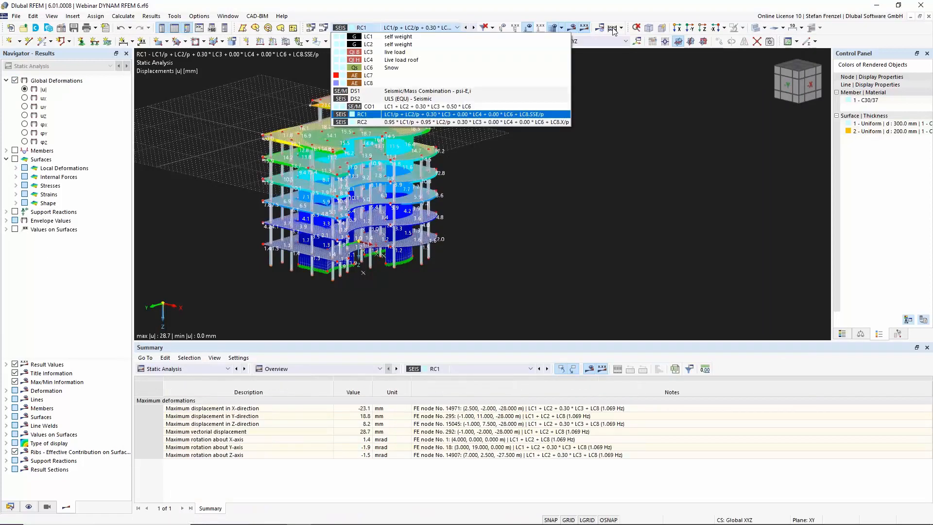
Display the deformation results of result combination RC1 in the model view
{"action": "left_click", "coordinate": [613, 29]}
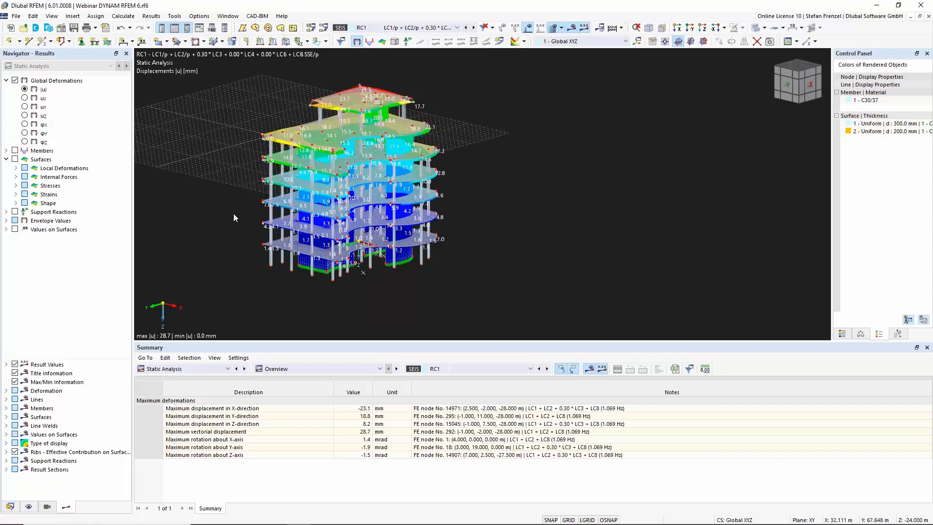
{"action": "middle_click_drag", "start_coordinate": [325, 221], "coordinate": [262, 179], "text": "ctrl"}
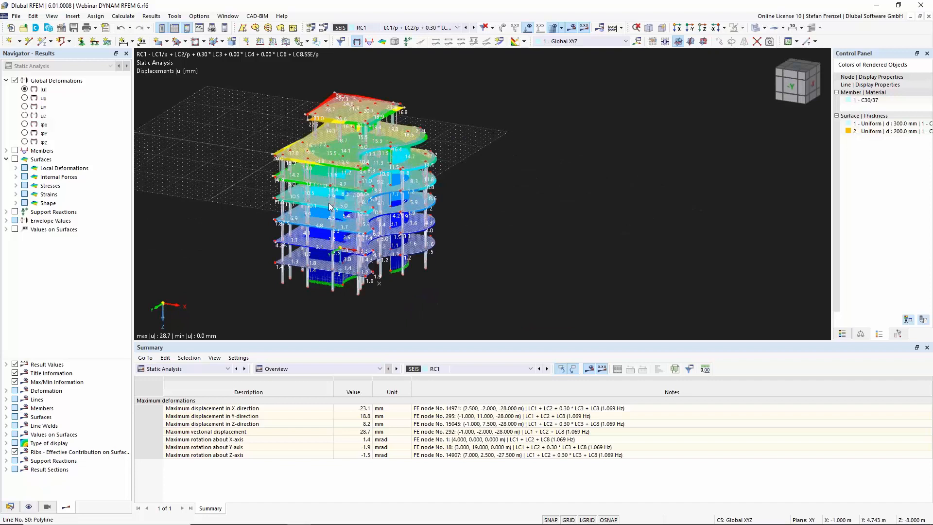
Activate the Concrete Design add-on in the model's base data
{"action": "left_click", "coordinate": [11, 507]}
{"action": "scroll", "coordinate": [56, 228], "scroll_direction": "up", "scroll_amount": 6}
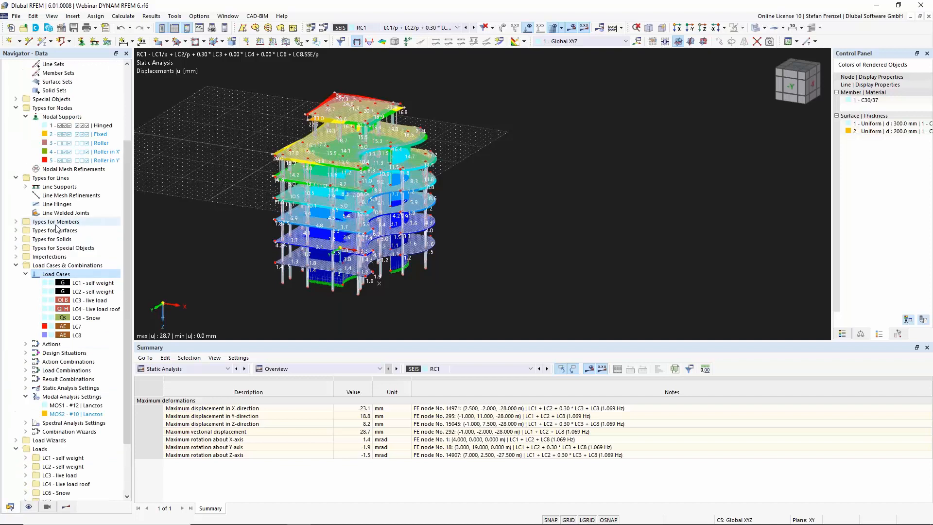
{"action": "right_click", "coordinate": [59, 76]}
{"action": "left_click", "coordinate": [79, 82]}
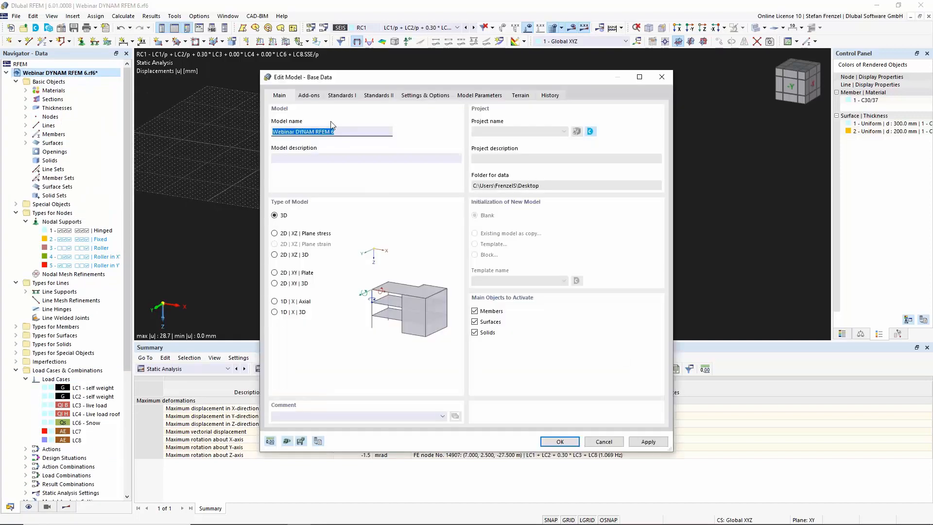
{"action": "left_click", "coordinate": [348, 96]}
{"action": "left_click", "coordinate": [310, 96]}
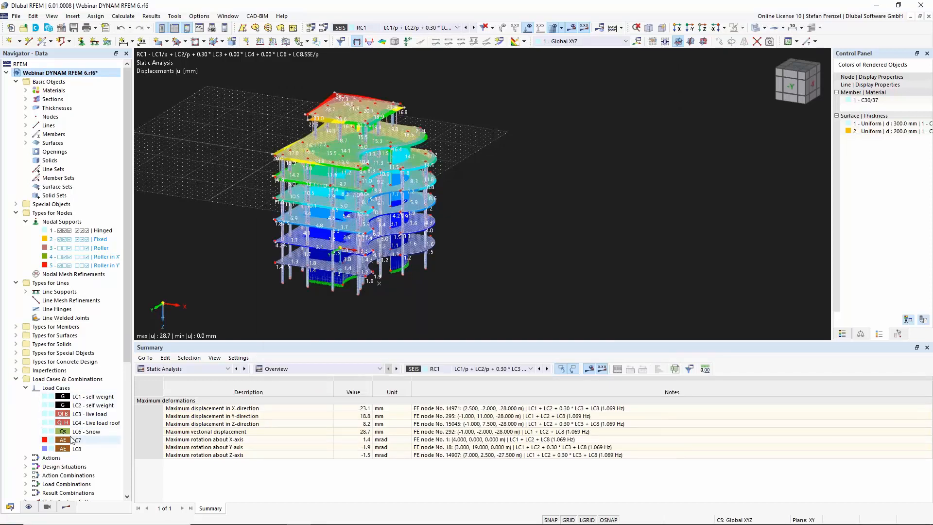
Open design situation DS2 and review the tabs of the load cases and combinations dialog
{"action": "scroll", "coordinate": [58, 398], "scroll_direction": "down", "scroll_amount": 4}
{"action": "left_click", "coordinate": [25, 362]}
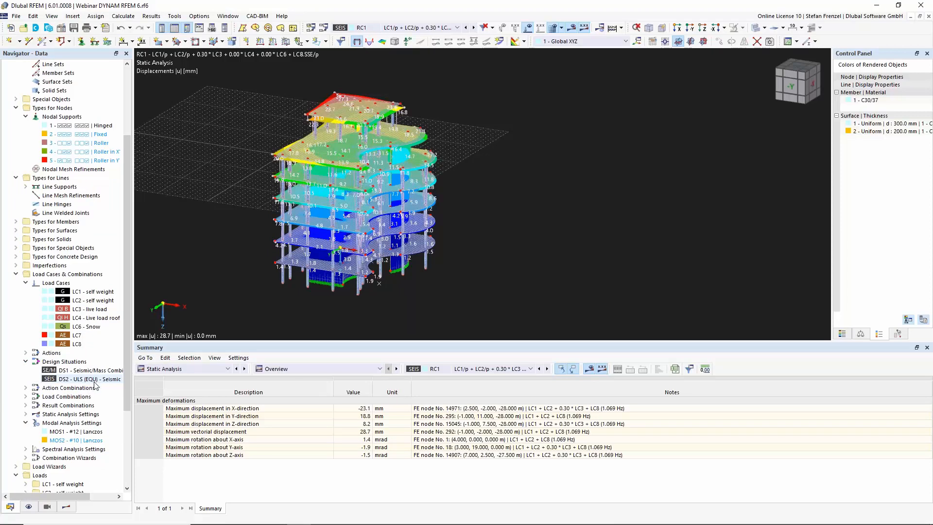
{"action": "double_click", "coordinate": [94, 380]}
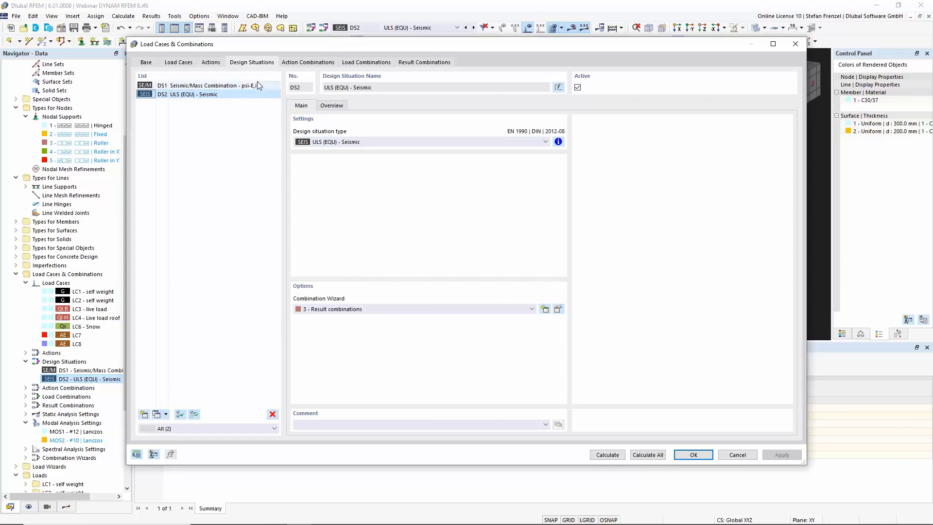
{"action": "left_click", "coordinate": [307, 63]}
{"action": "left_click", "coordinate": [230, 63]}
{"action": "left_click", "coordinate": [372, 63]}
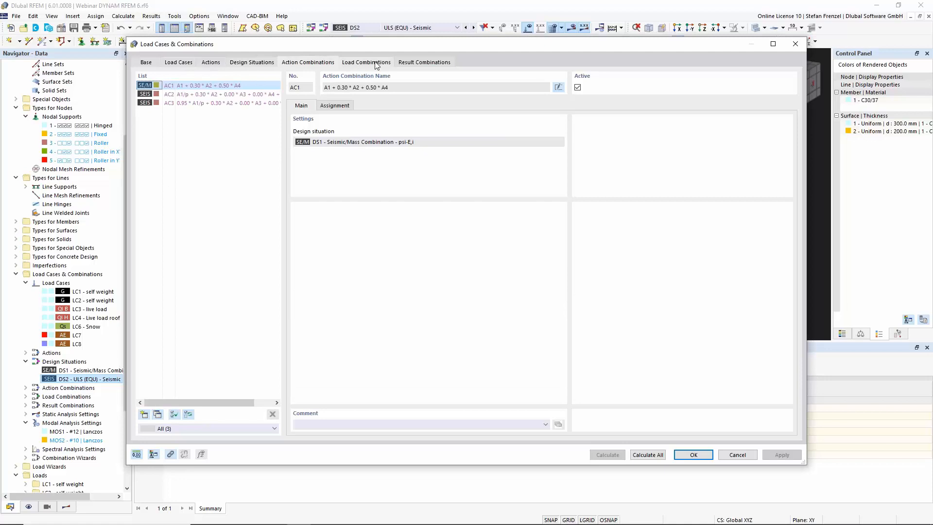
{"action": "left_click", "coordinate": [176, 64]}
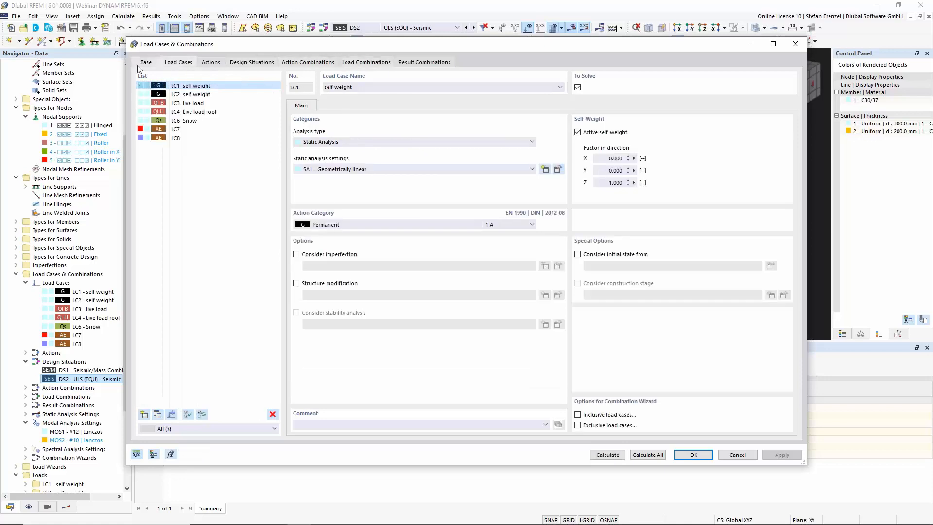
{"action": "left_click", "coordinate": [138, 67]}
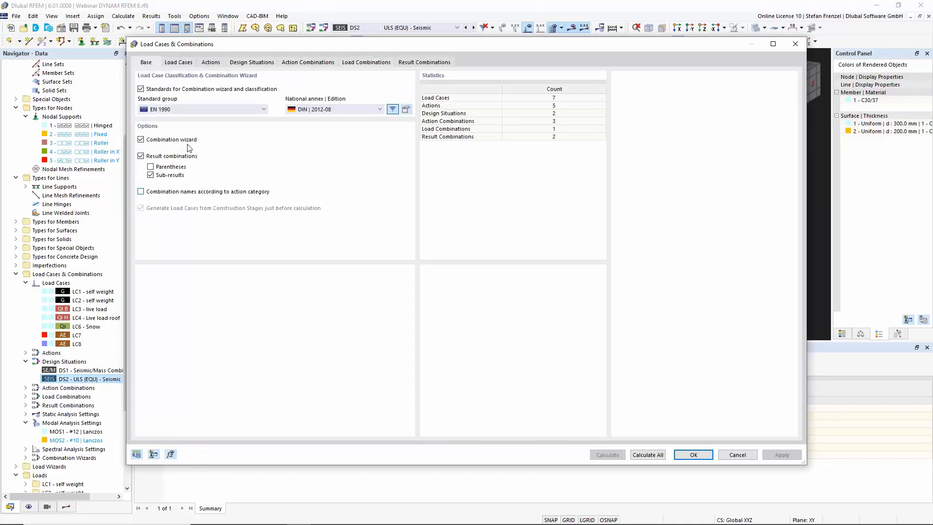
{"action": "left_click", "coordinate": [266, 66]}
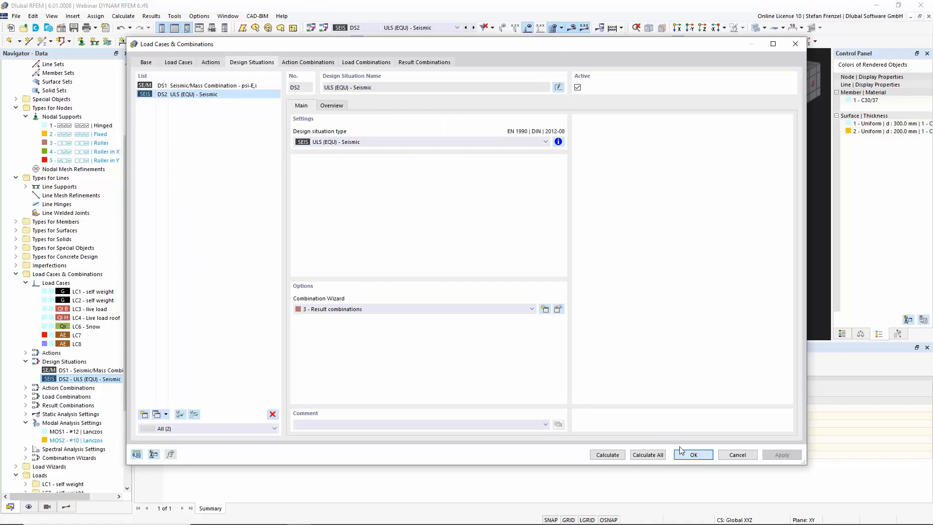
{"action": "key", "text": "Escape"}
Activate the Concrete Design add-on in the model's base data
{"action": "scroll", "coordinate": [98, 105], "scroll_direction": "up", "scroll_amount": 4}
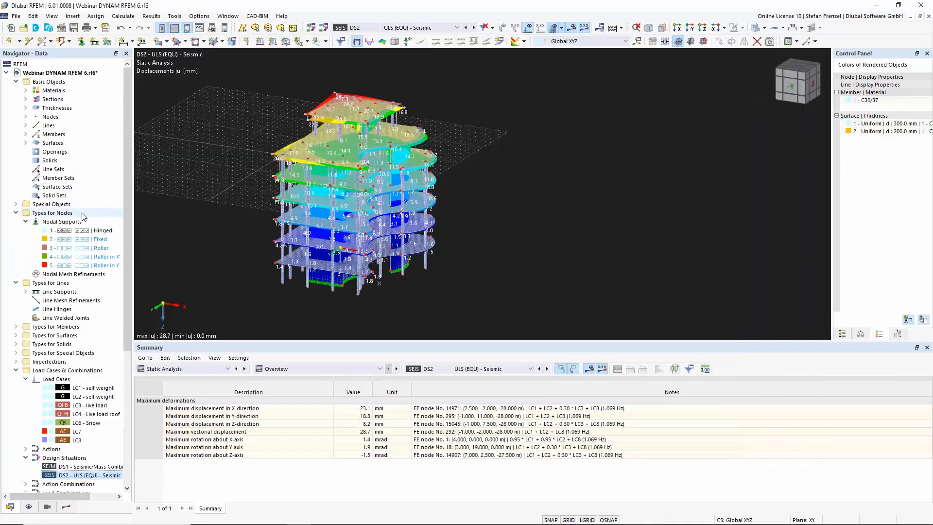
{"action": "right_click", "coordinate": [61, 72]}
{"action": "left_click", "coordinate": [91, 78]}
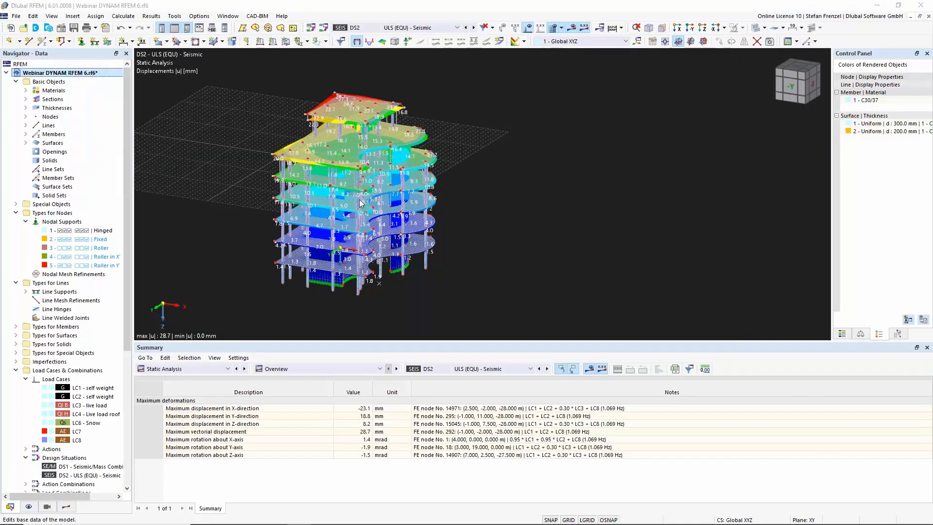
{"action": "left_click", "coordinate": [309, 96]}
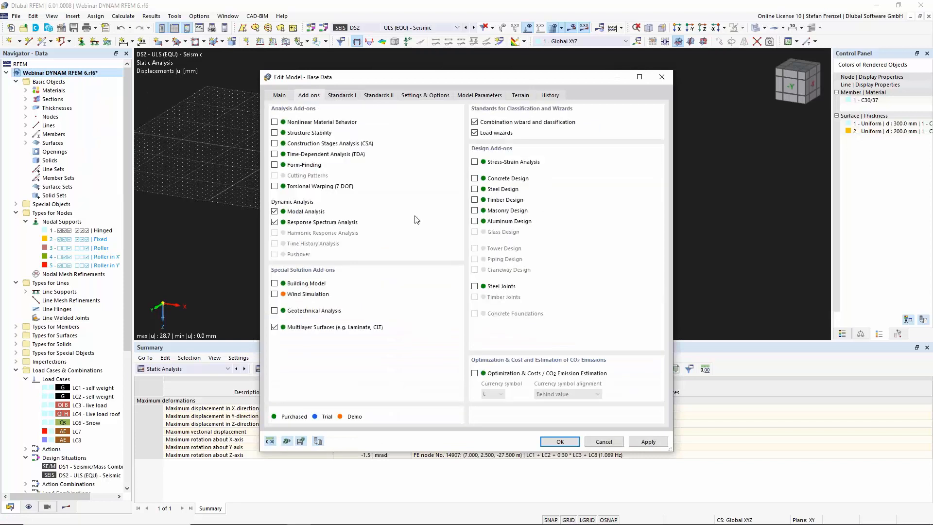
{"action": "left_click", "coordinate": [476, 179]}
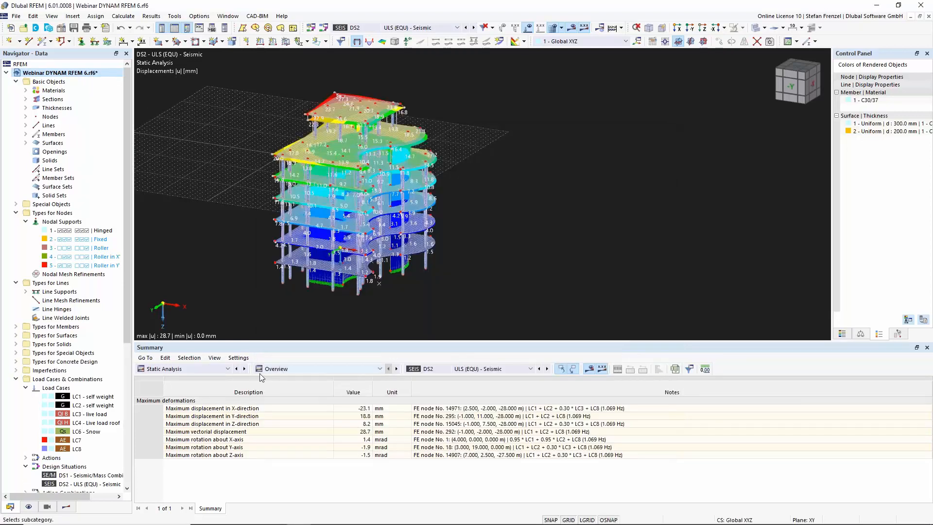
Review the design situation type and the Concrete Design activation of DS2 without changing them
{"action": "scroll", "coordinate": [45, 414], "scroll_direction": "down", "scroll_amount": 6}
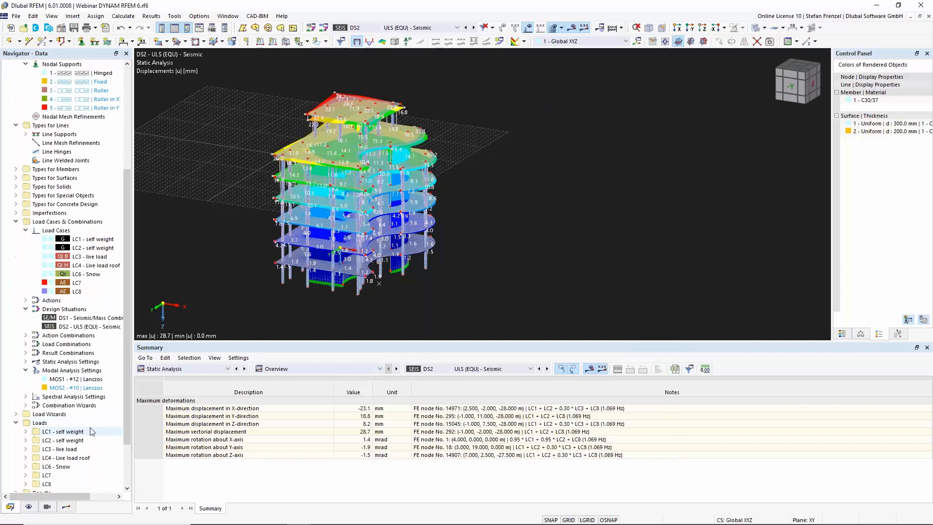
{"action": "right_click", "coordinate": [76, 327]}
{"action": "left_click", "coordinate": [88, 331]}
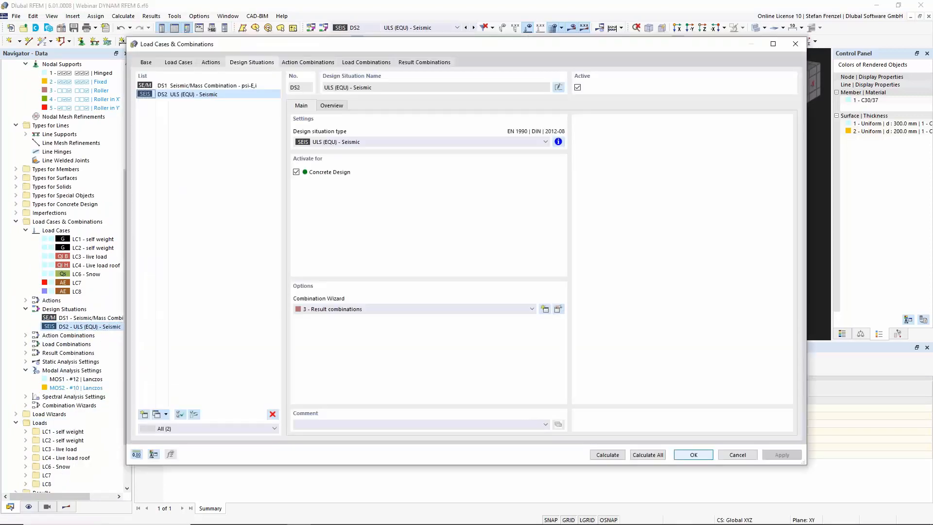
{"action": "left_click", "coordinate": [330, 143]}
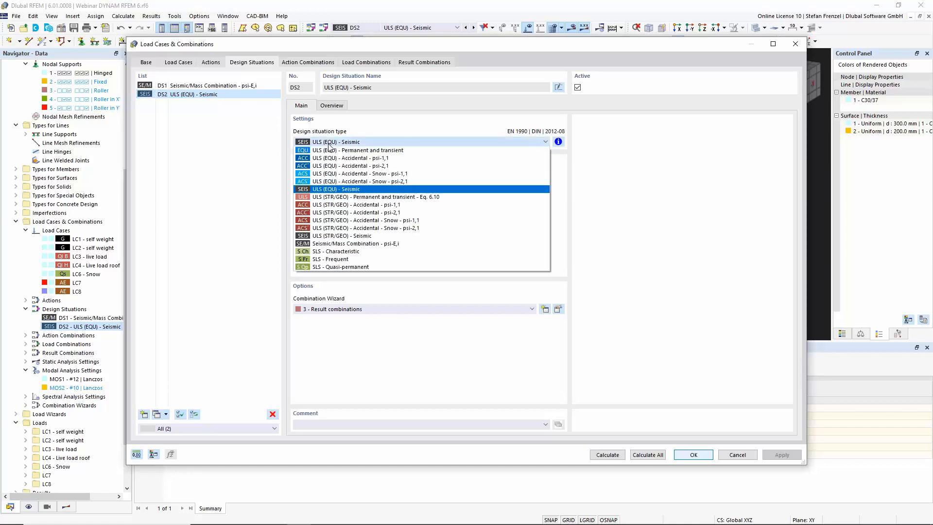
{"action": "left_click", "coordinate": [331, 144]}
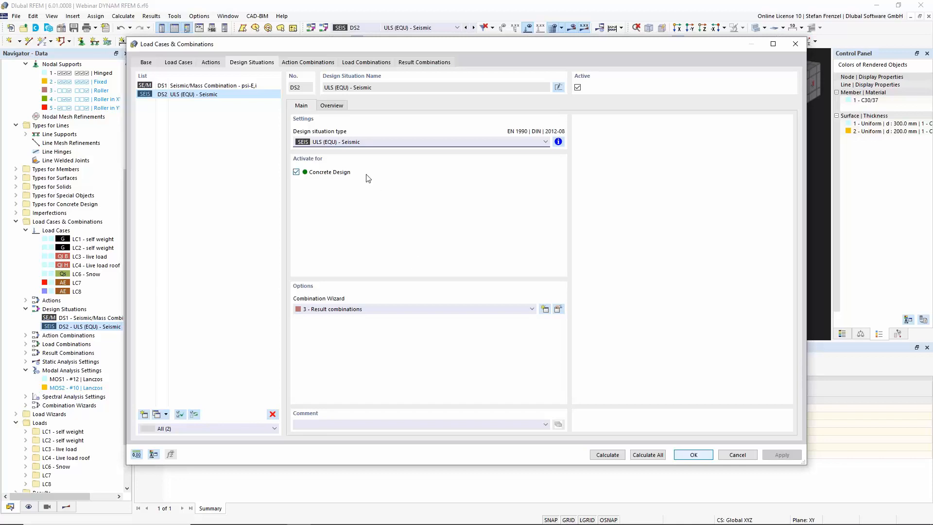
{"action": "left_click", "coordinate": [738, 454]}
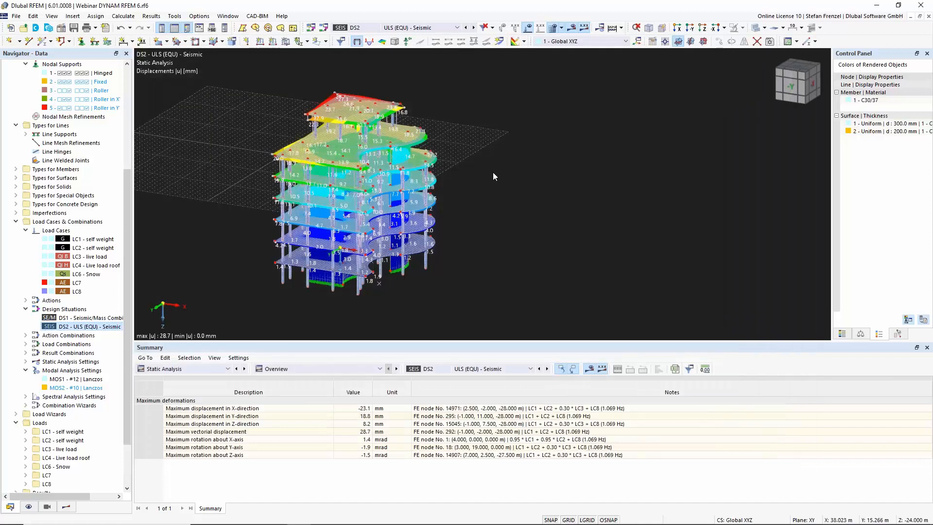
{"action": "scroll", "coordinate": [493, 172], "scroll_direction": "down", "scroll_amount": 3}
{"action": "scroll", "coordinate": [407, 229], "scroll_direction": "up", "scroll_amount": 2}
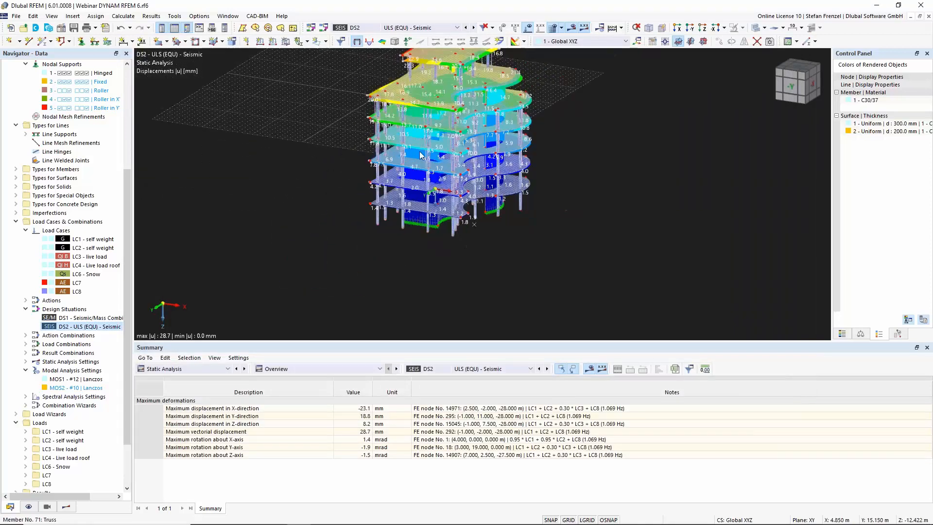
{"action": "scroll", "coordinate": [425, 232], "scroll_direction": "down", "scroll_amount": 2}
{"action": "scroll", "coordinate": [428, 106], "scroll_direction": "up", "scroll_amount": 2}
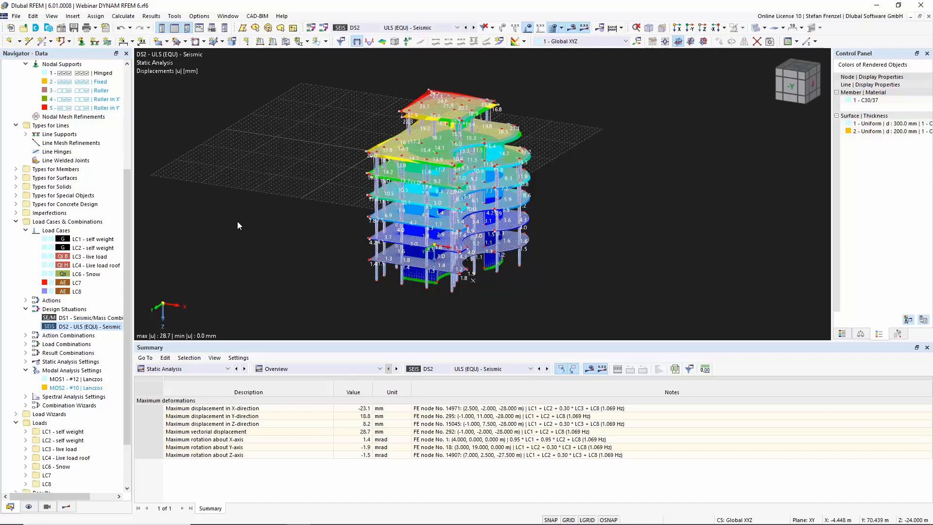
{"action": "left_click_drag", "start_coordinate": [127, 231], "coordinate": [135, 94]}
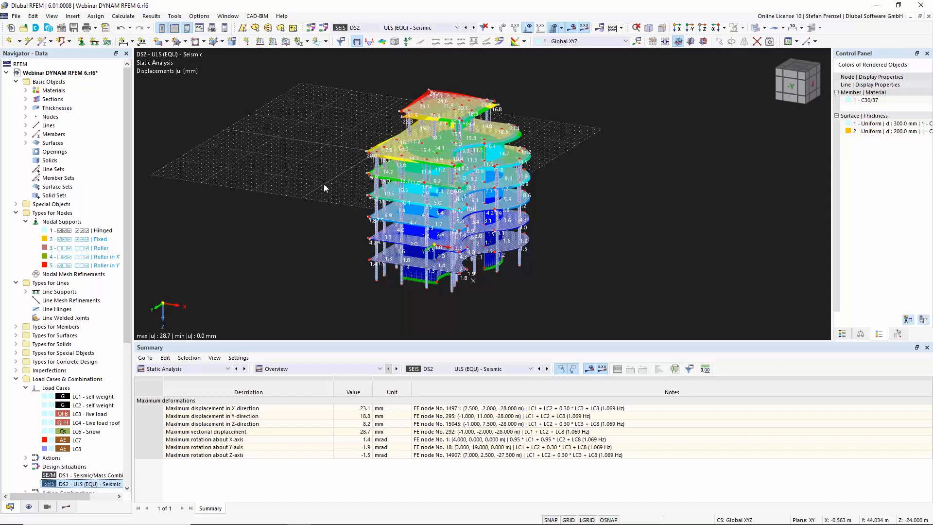
Activate the Building Model add-on in the model's base data
{"action": "right_click", "coordinate": [81, 73]}
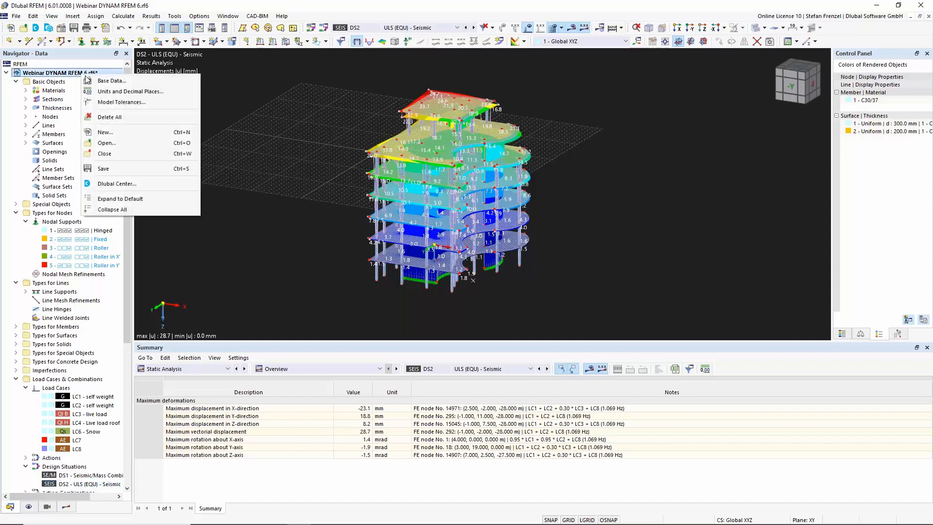
{"action": "left_click", "coordinate": [106, 81]}
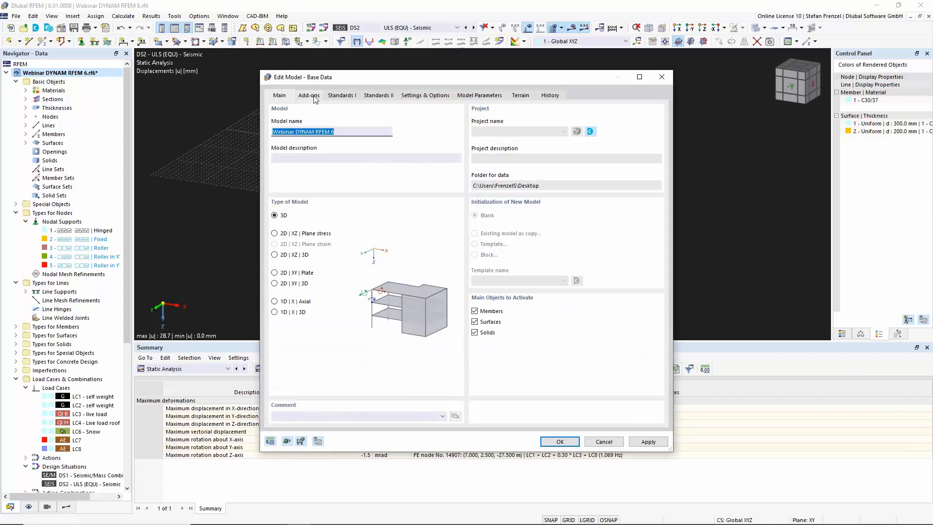
{"action": "left_click", "coordinate": [314, 97]}
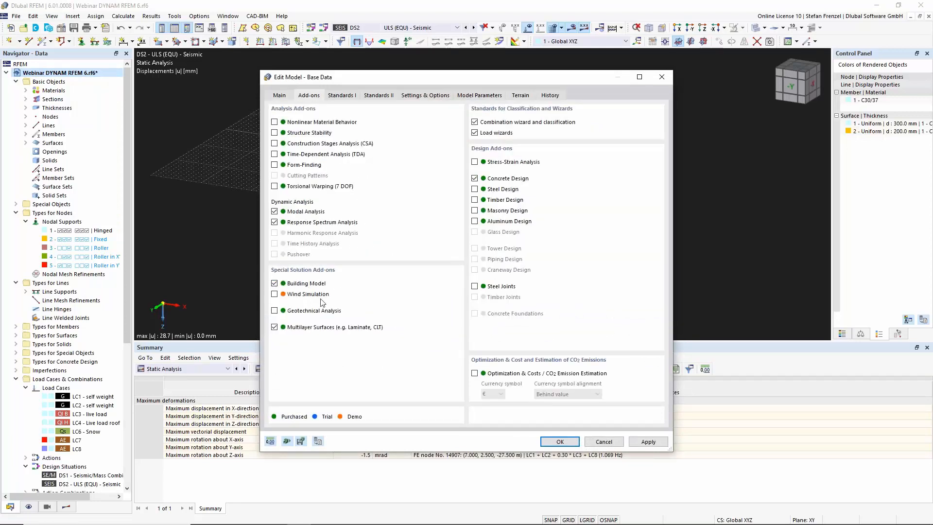
{"action": "left_click", "coordinate": [561, 442]}
{"action": "right_click_drag", "start_coordinate": [679, 215], "coordinate": [533, 276]}
{"action": "left_click", "coordinate": [484, 304]}
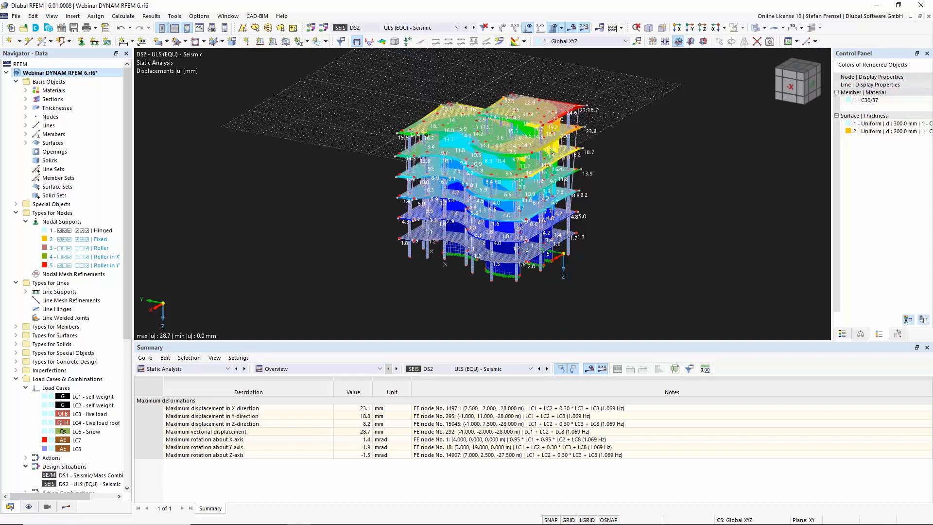
{"action": "left_click_drag", "start_coordinate": [125, 321], "coordinate": [122, 479]}
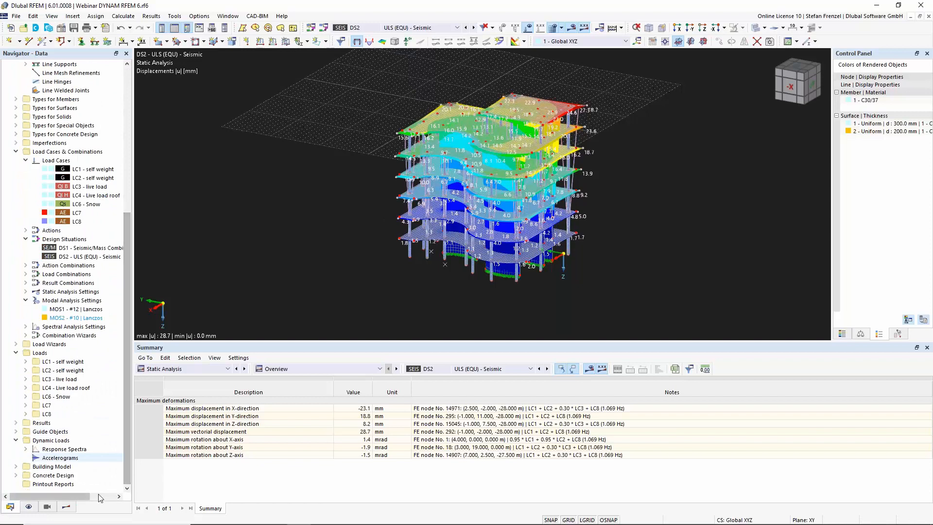
Open the Building Stories and generate stories from a -4 m top elevation, adding new stories up to story 6
{"action": "left_click", "coordinate": [17, 467]}
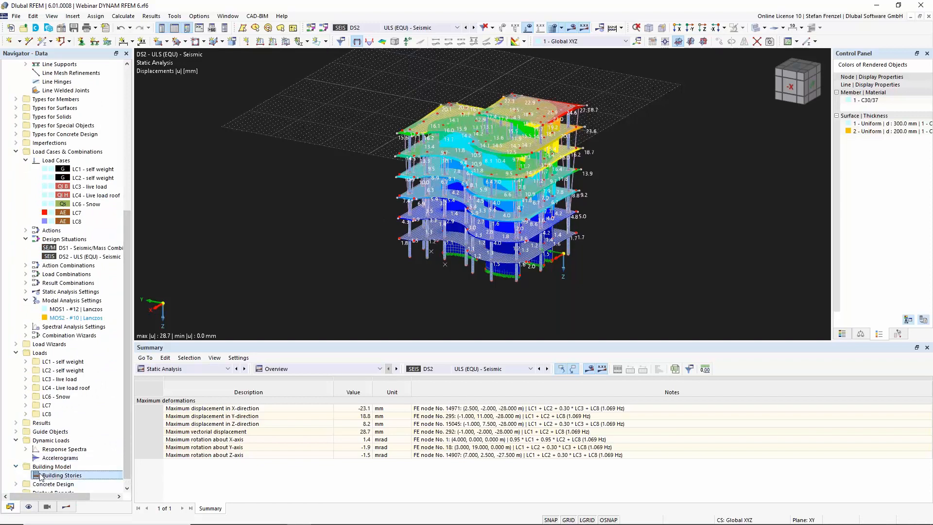
{"action": "right_click", "coordinate": [41, 475]}
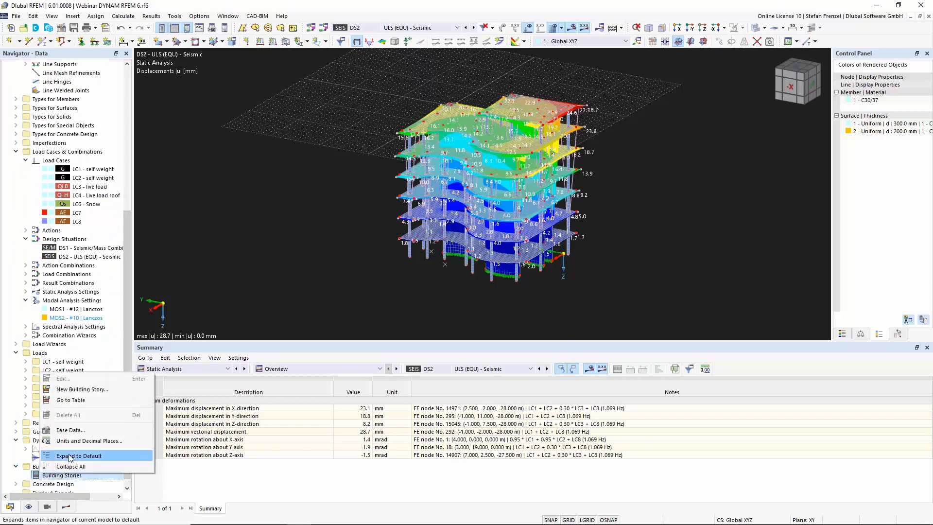
{"action": "left_click", "coordinate": [83, 390]}
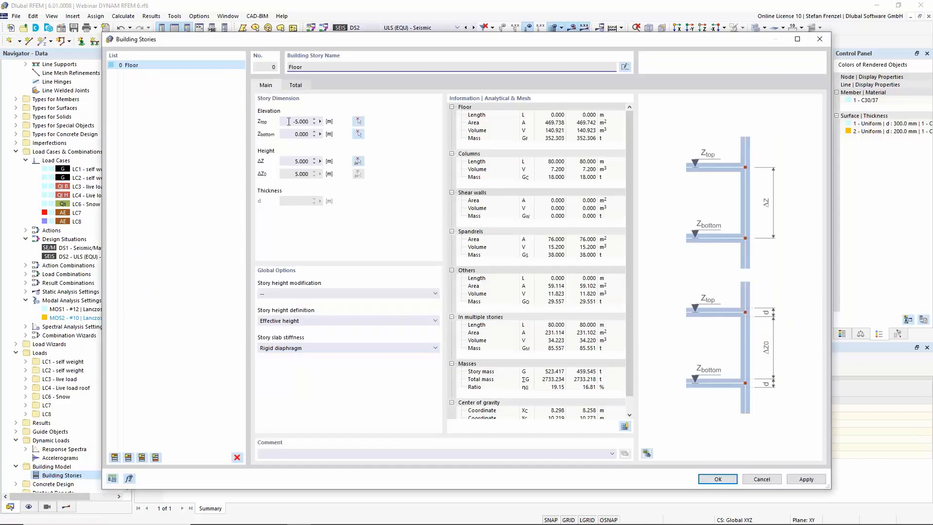
{"action": "double_click", "coordinate": [297, 122]}
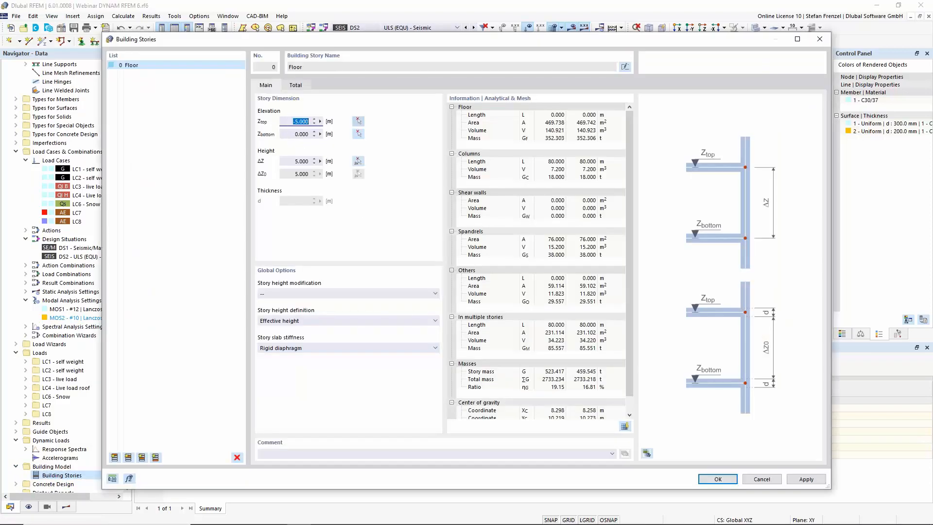
{"action": "type", "text": "-4"}
{"action": "left_click", "coordinate": [127, 458]}
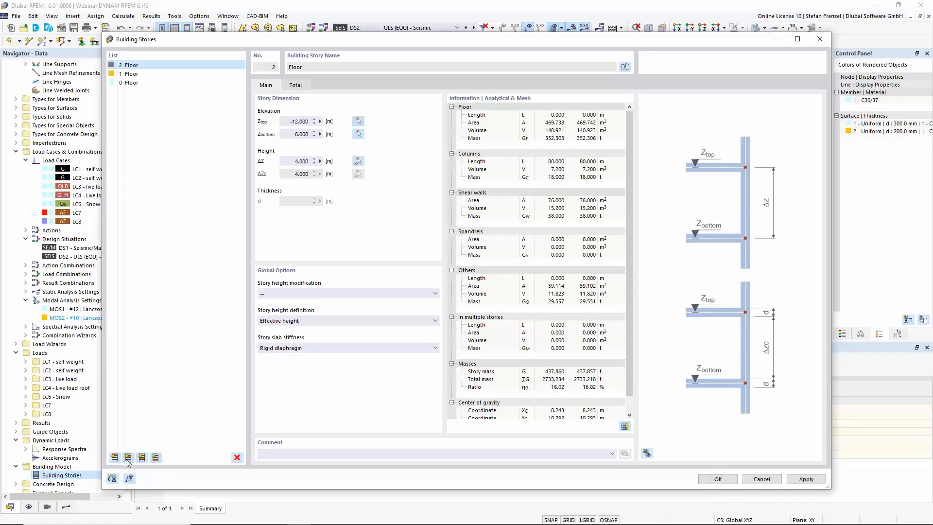
{"action": "left_click", "coordinate": [128, 458]}
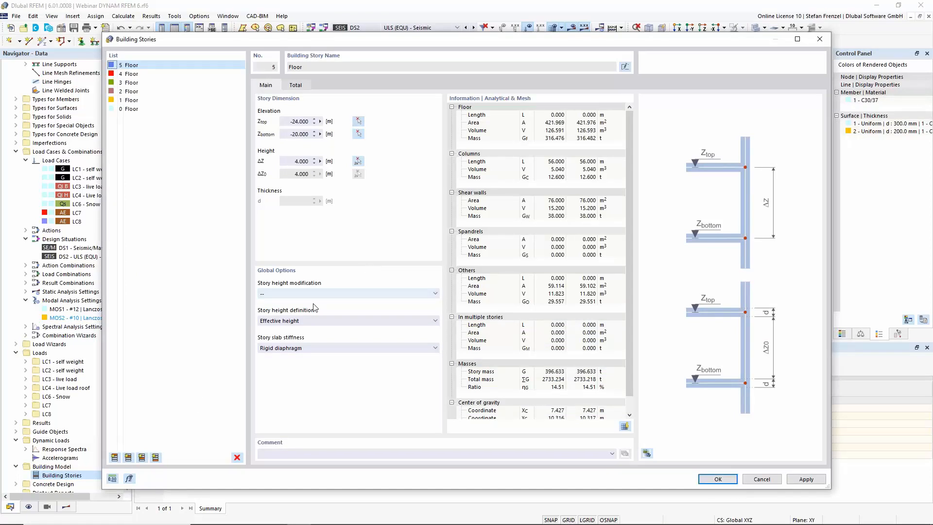
{"action": "left_click", "coordinate": [127, 458]}
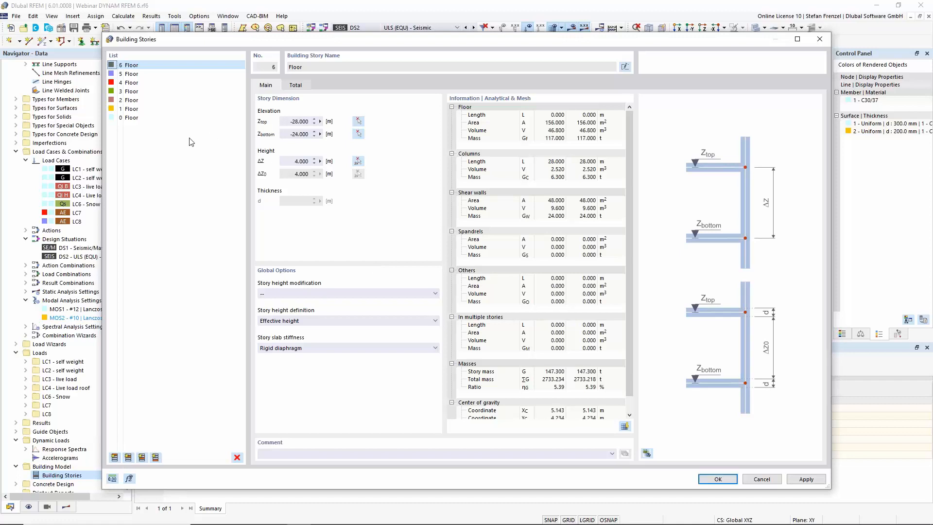
Select all seven building stories, clear their story slab stiffness setting to "--", and confirm the dialog
{"action": "left_click", "coordinate": [139, 118], "text": "shift"}
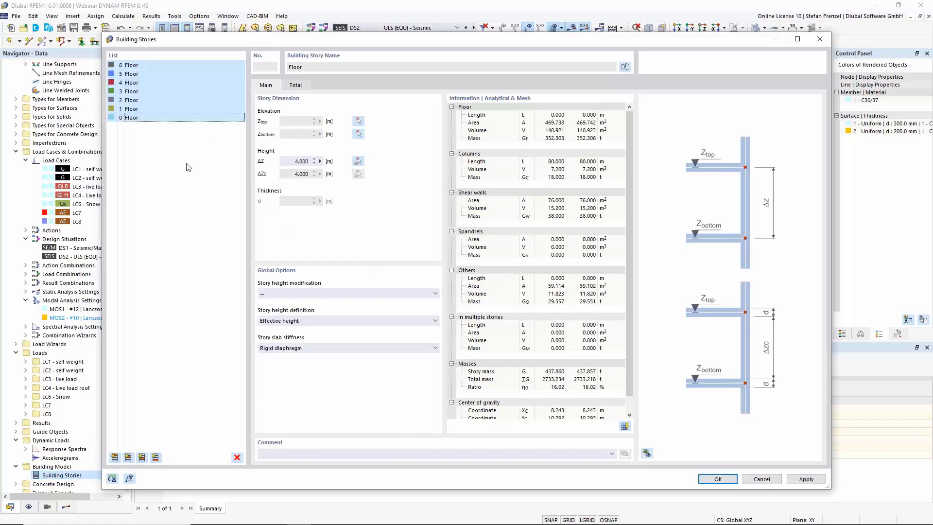
{"action": "left_click", "coordinate": [320, 349]}
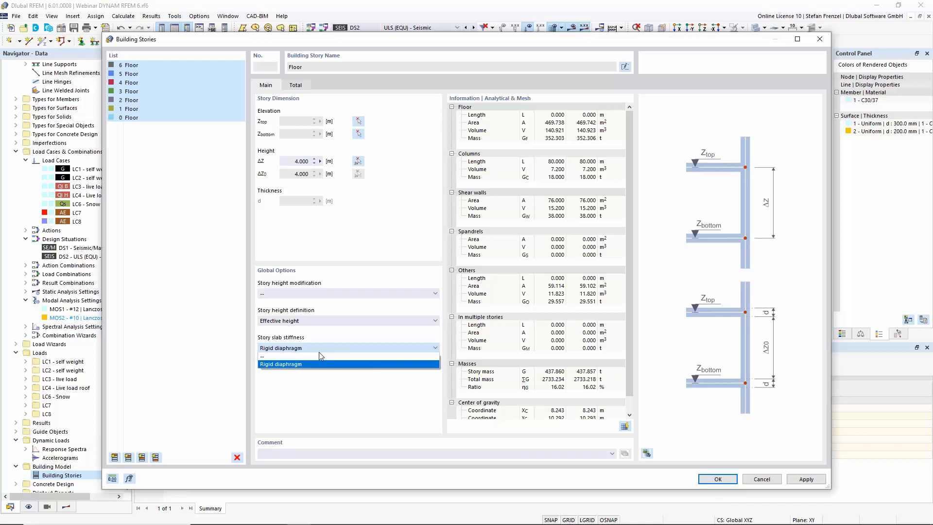
{"action": "left_click", "coordinate": [322, 357]}
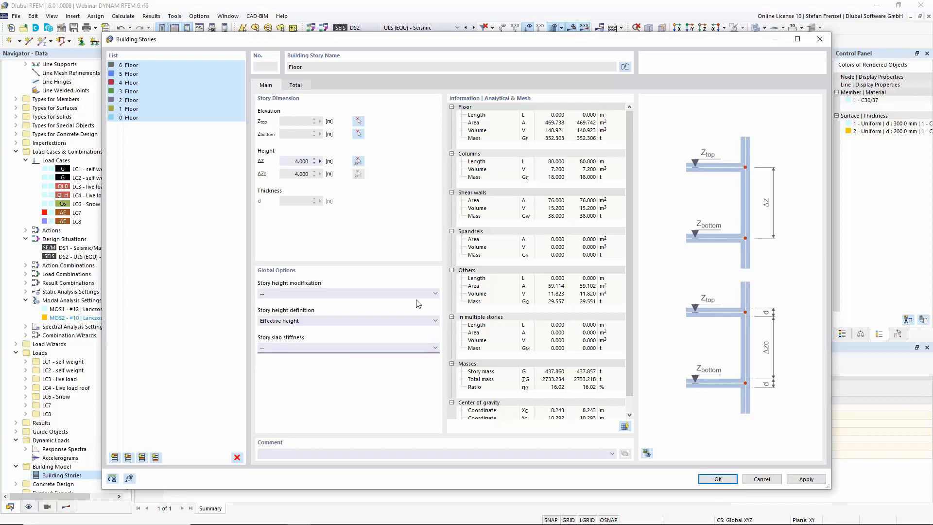
{"action": "left_click", "coordinate": [721, 483]}
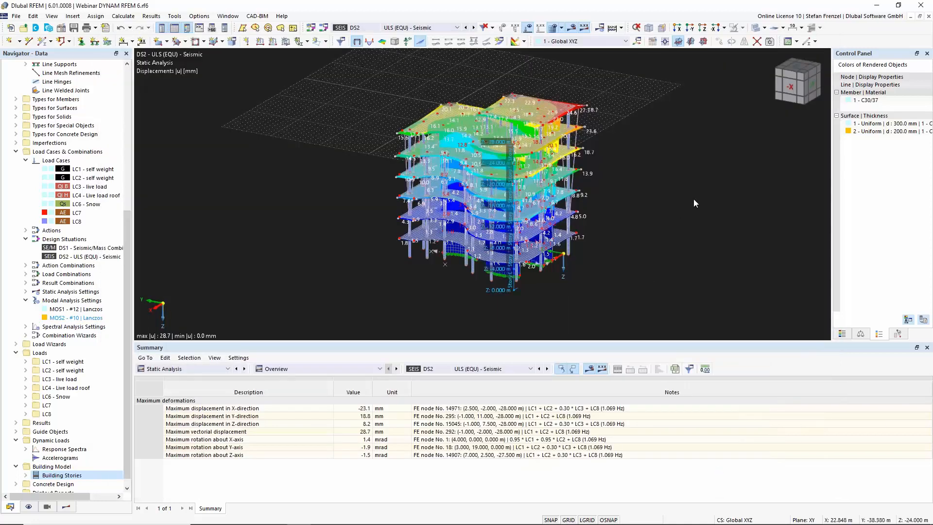
Inspect the building stories in the 3D model and switch the navigator to results
{"action": "middle_click_drag", "start_coordinate": [712, 226], "coordinate": [553, 198], "text": "ctrl"}
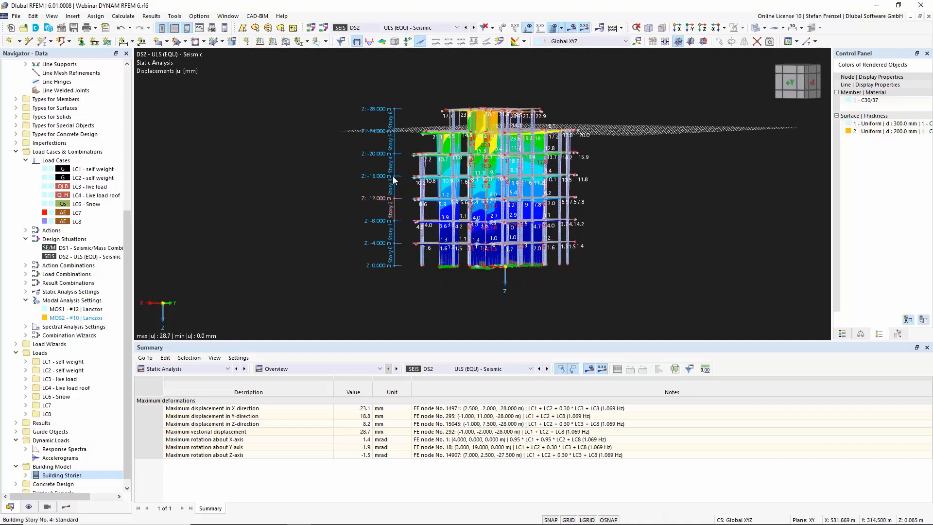
{"action": "scroll", "coordinate": [393, 185], "scroll_direction": "up", "scroll_amount": 2}
{"action": "mouse_move", "coordinate": [306, 117]}
{"action": "middle_mouse_down", "text": "ctrl"}
{"action": "mouse_move", "coordinate": [315, 131]}
{"action": "mouse_move", "coordinate": [299, 131]}
{"action": "middle_mouse_up", "text": "ctrl"}
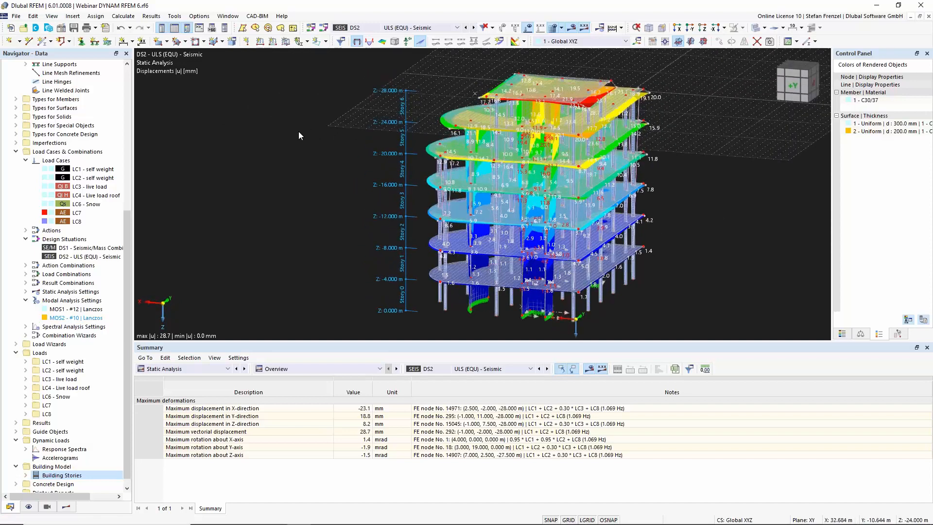
{"action": "left_click", "coordinate": [66, 507]}
{"action": "left_click", "coordinate": [191, 369]}
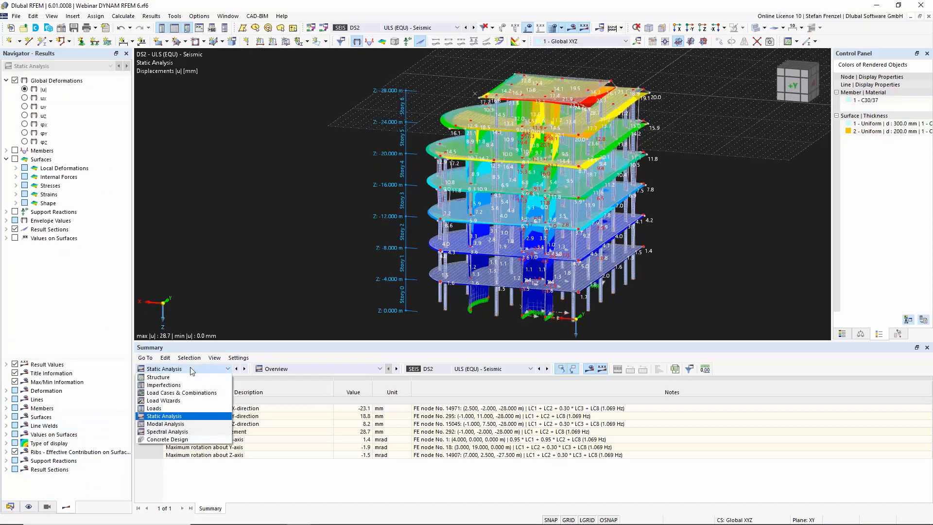
{"action": "left_click", "coordinate": [191, 371]}
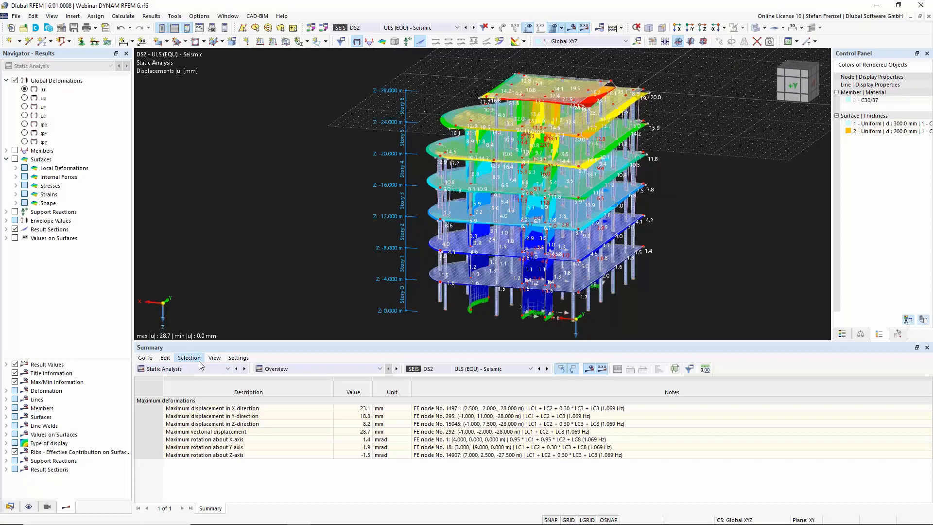
Show the spectral analysis results of LC8 in the summary table as results by stories
{"action": "left_click", "coordinate": [398, 28]}
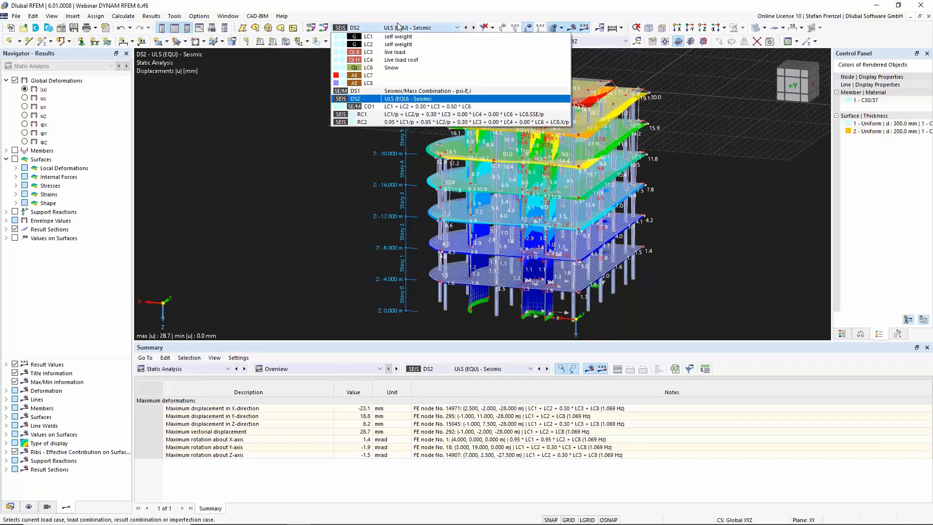
{"action": "left_click", "coordinate": [385, 82]}
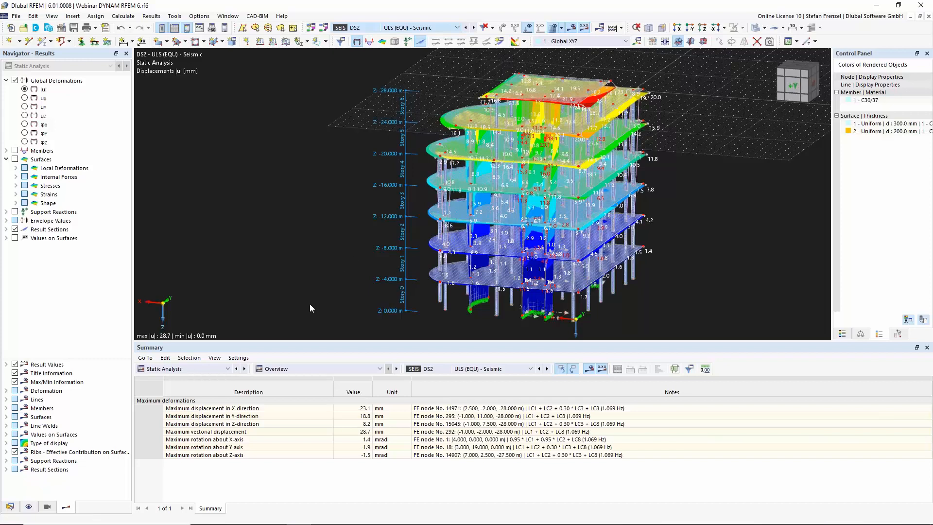
{"action": "left_click", "coordinate": [228, 369]}
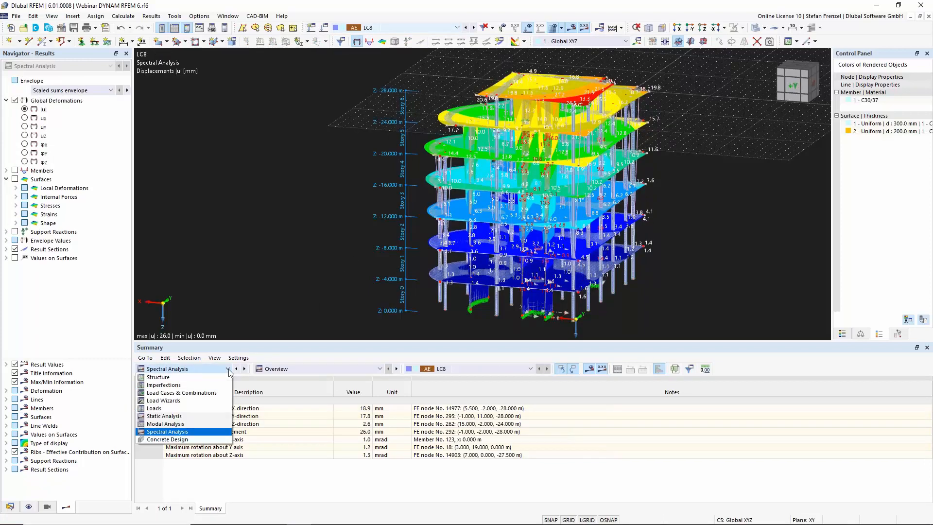
{"action": "left_click", "coordinate": [229, 369]}
{"action": "left_click", "coordinate": [295, 370]}
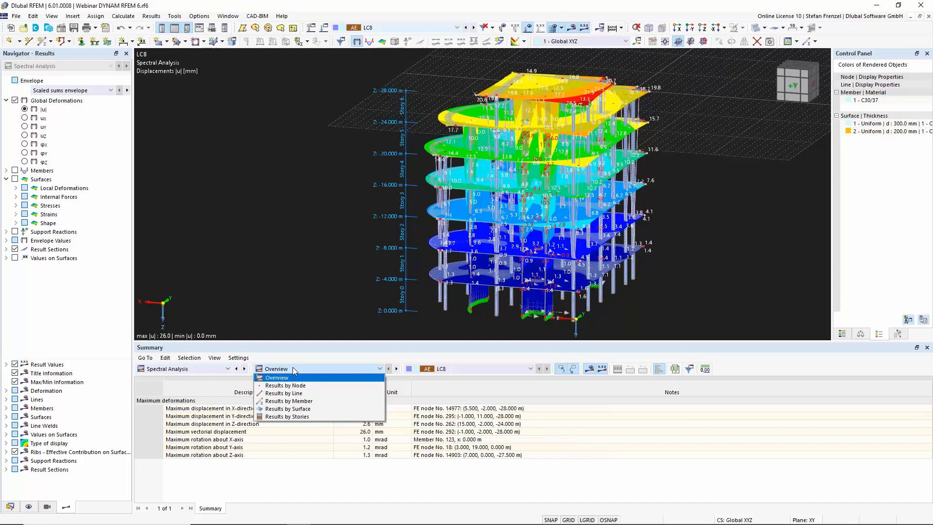
{"action": "left_click", "coordinate": [312, 417]}
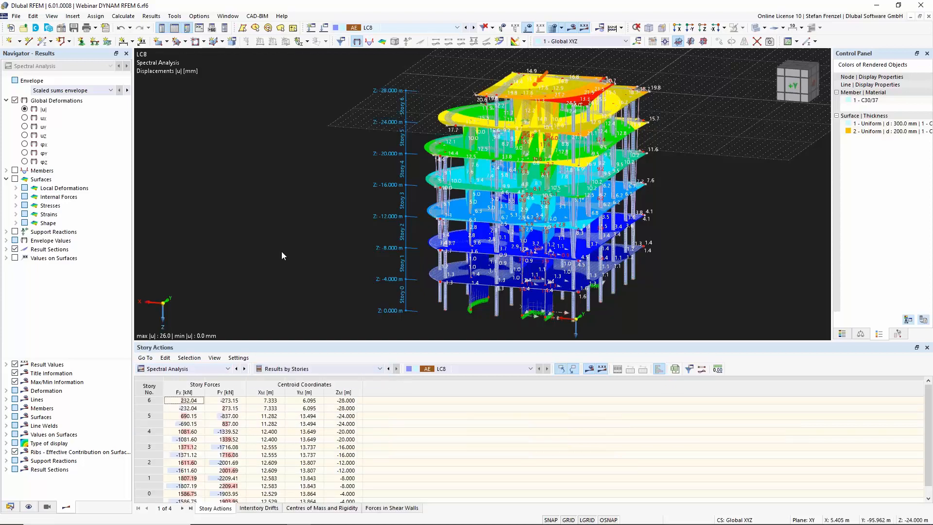
Review the interstory drifts and the centres of mass and rigidity tables for the stories
{"action": "scroll", "coordinate": [264, 214], "scroll_direction": "down", "scroll_amount": 2}
{"action": "scroll", "coordinate": [533, 171], "scroll_direction": "up", "scroll_amount": 1}
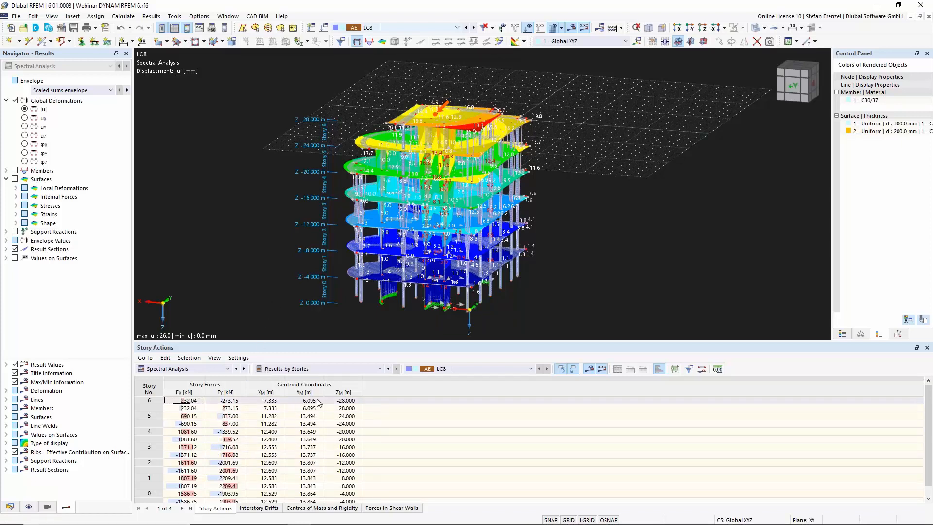
{"action": "left_click", "coordinate": [260, 509]}
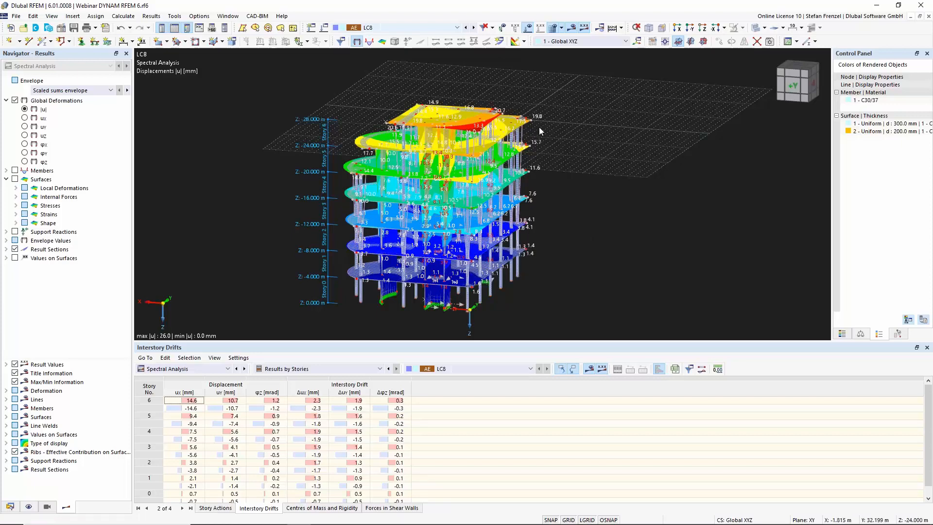
{"action": "left_click", "coordinate": [302, 508]}
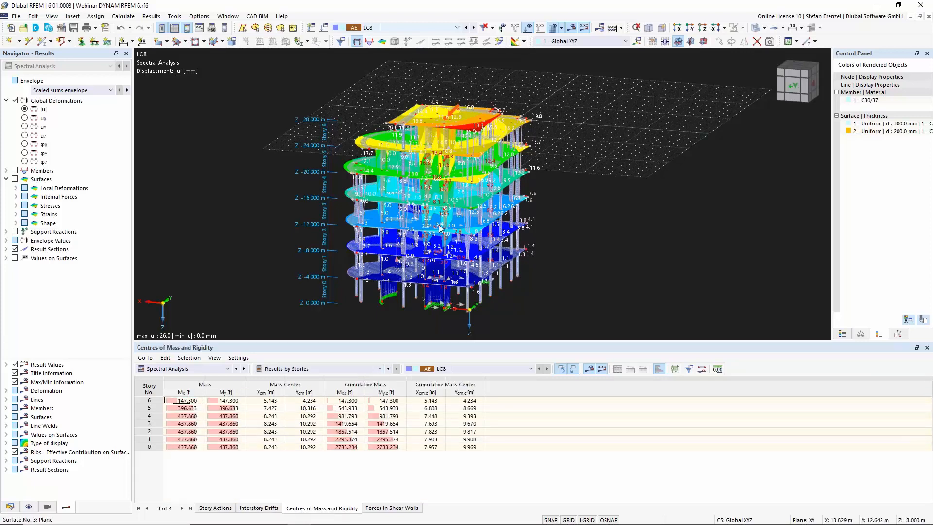
{"action": "middle_click_drag", "start_coordinate": [572, 199], "coordinate": [525, 155], "text": "ctrl"}
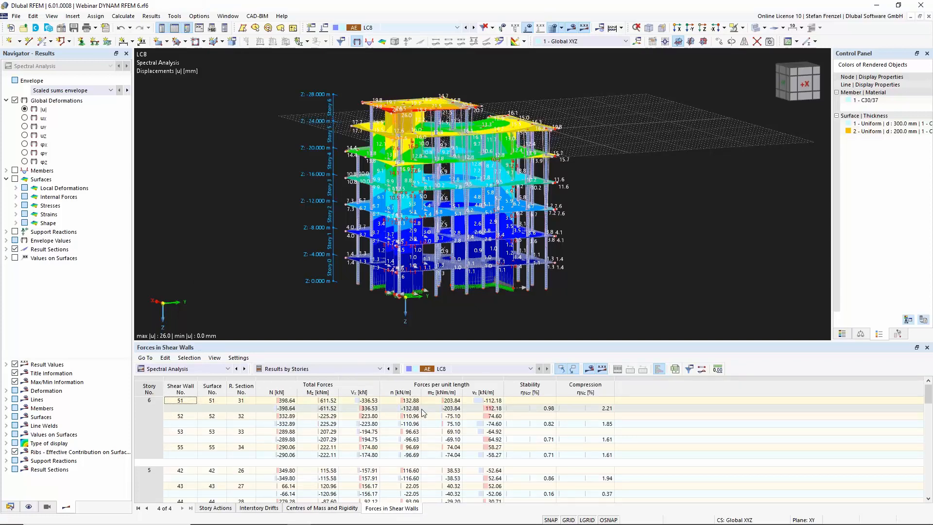
Examine the shear wall forces in the model and the list of story result sections in the navigator
{"action": "middle_click_drag", "start_coordinate": [261, 208], "coordinate": [299, 271], "text": "ctrl"}
{"action": "middle_click_drag", "start_coordinate": [678, 172], "coordinate": [712, 191], "text": "ctrl"}
{"action": "middle_click_drag", "start_coordinate": [650, 197], "coordinate": [489, 187], "text": "ctrl"}
{"action": "right_click", "coordinate": [489, 186]}
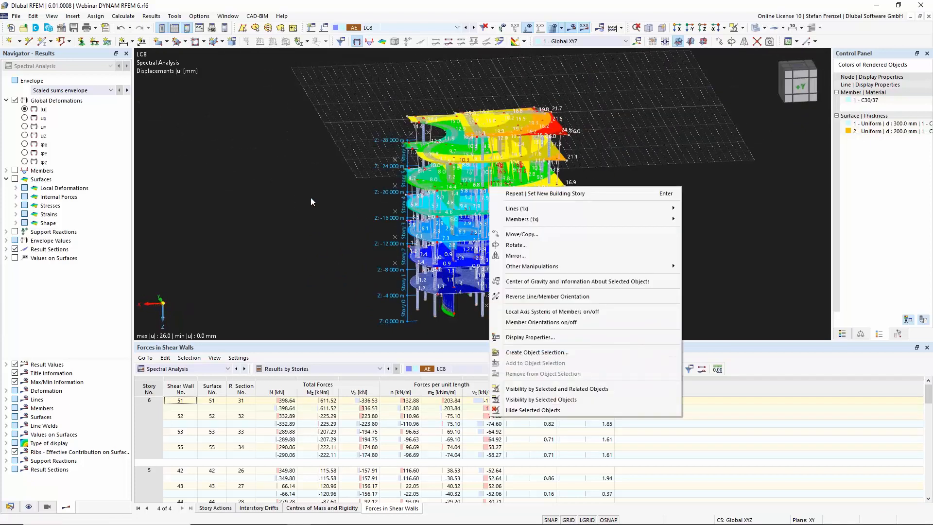
{"action": "left_click", "coordinate": [41, 290]}
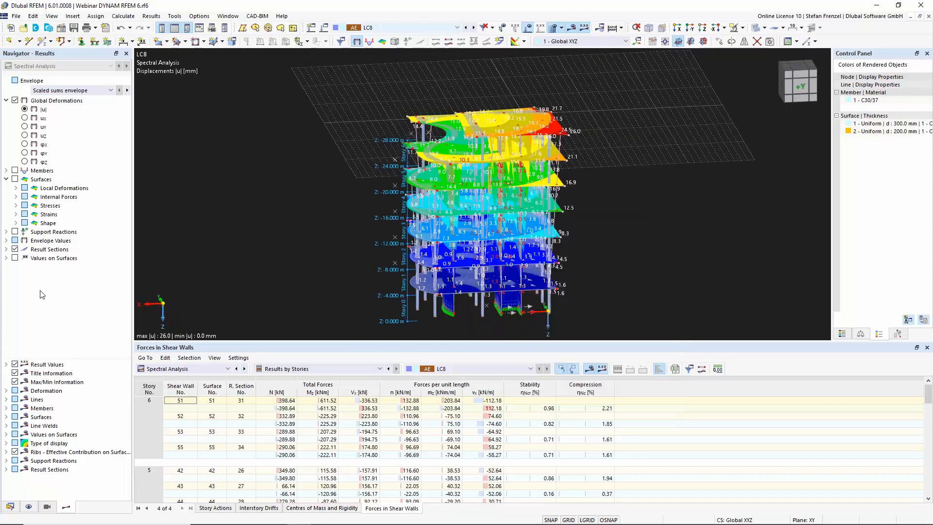
{"action": "left_click", "coordinate": [6, 249]}
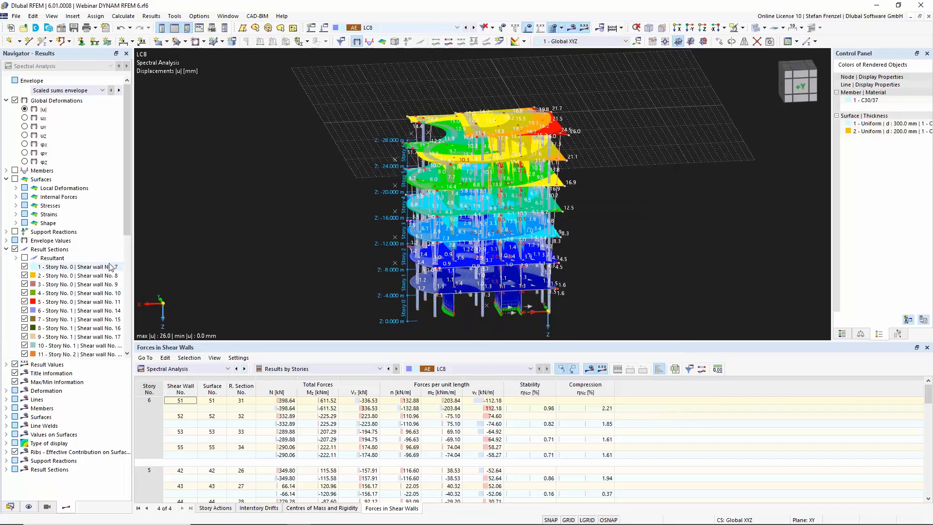
{"action": "left_click_drag", "start_coordinate": [127, 217], "coordinate": [129, 332]}
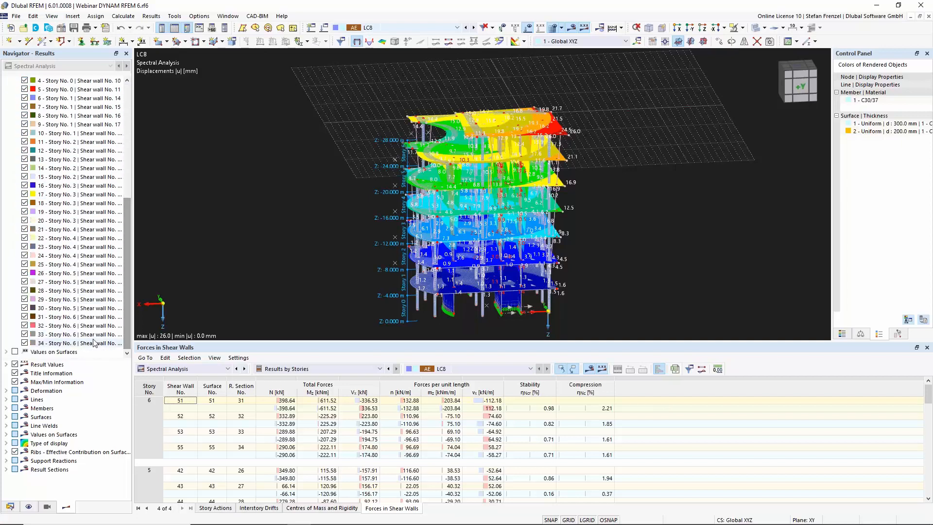
{"action": "left_click_drag", "start_coordinate": [127, 291], "coordinate": [147, 187]}
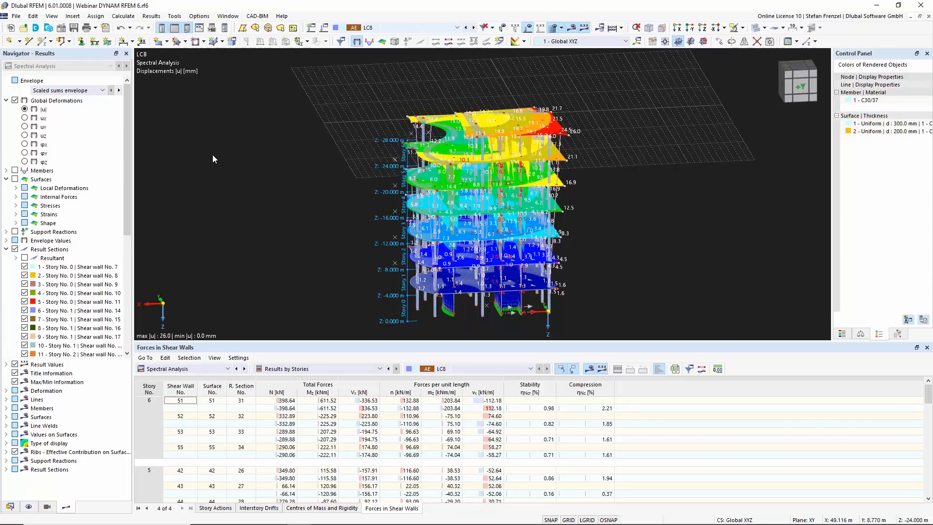
Create a new printout report, deselecting the Concrete Design and Graphics chapters from the report items
{"action": "left_click", "coordinate": [106, 28]}
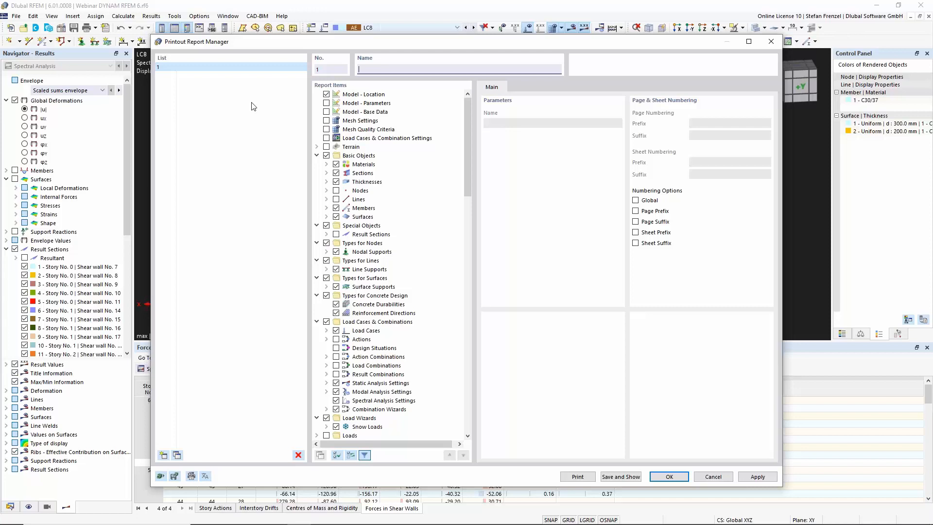
{"action": "left_click_drag", "start_coordinate": [468, 148], "coordinate": [465, 356]}
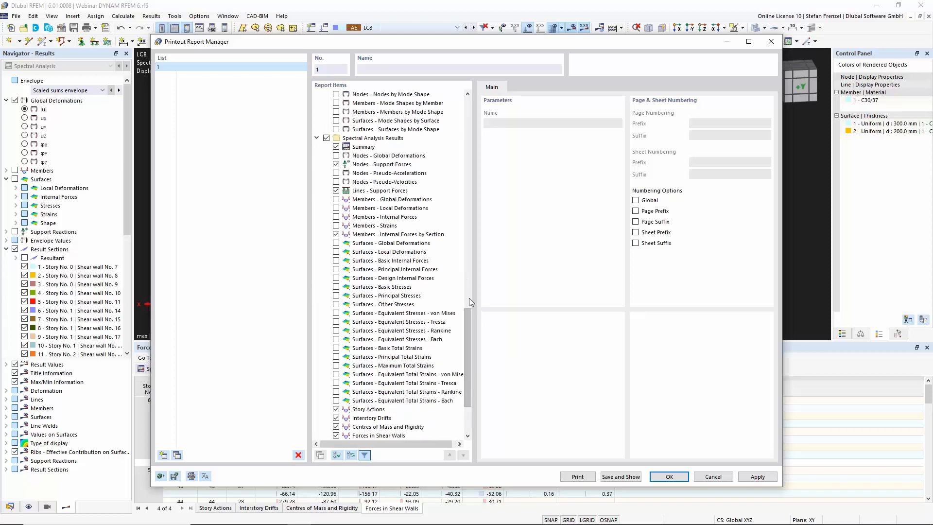
{"action": "scroll", "coordinate": [466, 319], "scroll_direction": "down", "scroll_amount": 5}
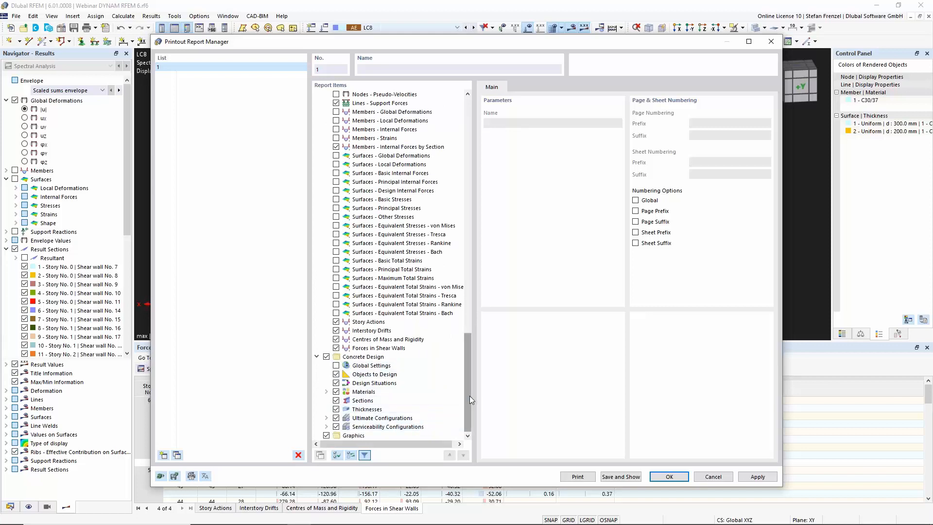
{"action": "left_click_drag", "start_coordinate": [470, 396], "coordinate": [467, 382]}
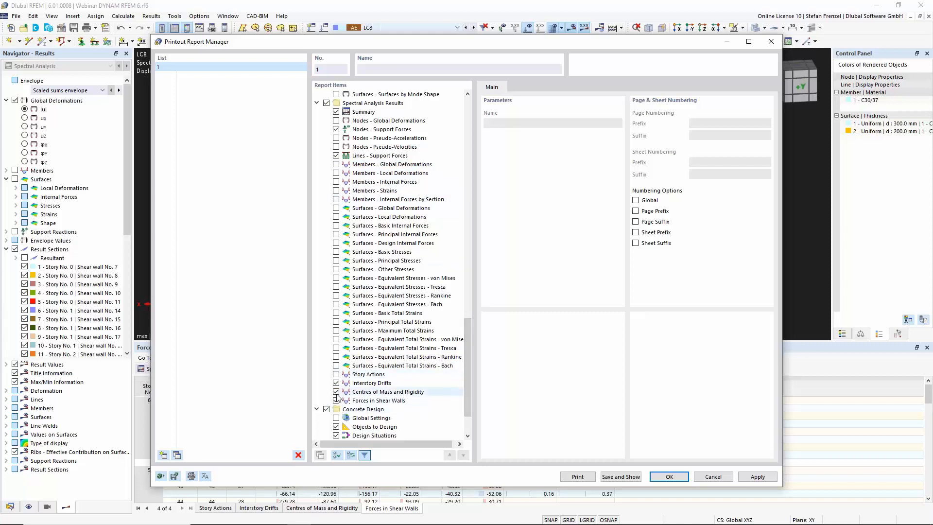
{"action": "left_click_drag", "start_coordinate": [465, 398], "coordinate": [483, 205]}
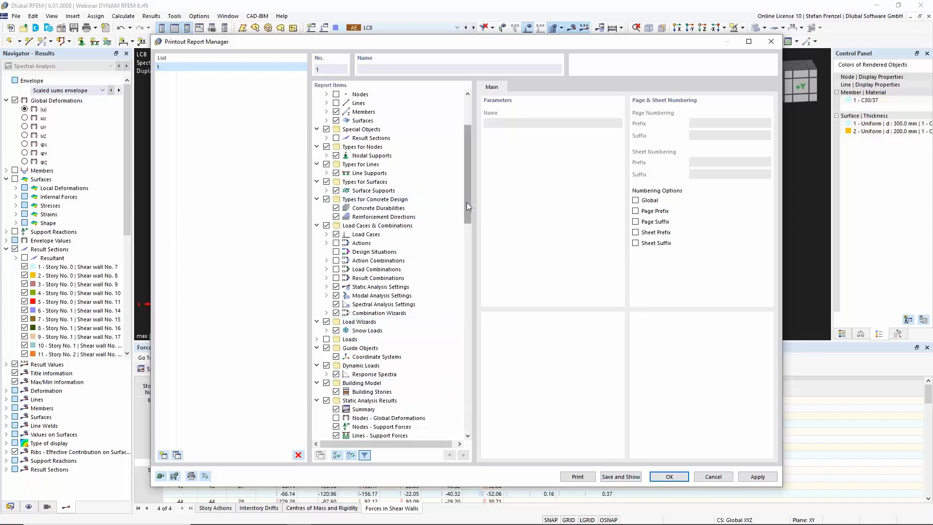
{"action": "left_click_drag", "start_coordinate": [467, 202], "coordinate": [467, 149]}
{"action": "left_click_drag", "start_coordinate": [467, 196], "coordinate": [474, 418]}
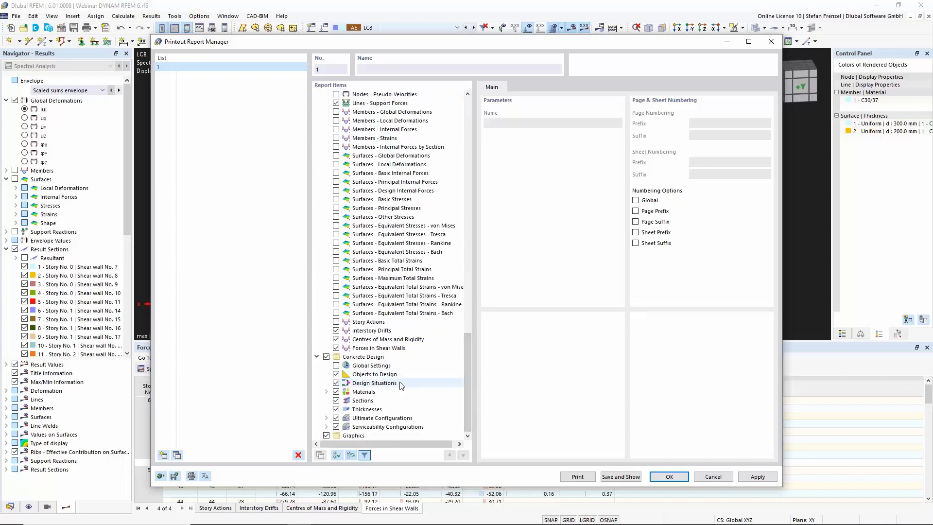
{"action": "left_click", "coordinate": [326, 356]}
{"action": "left_click", "coordinate": [326, 436]}
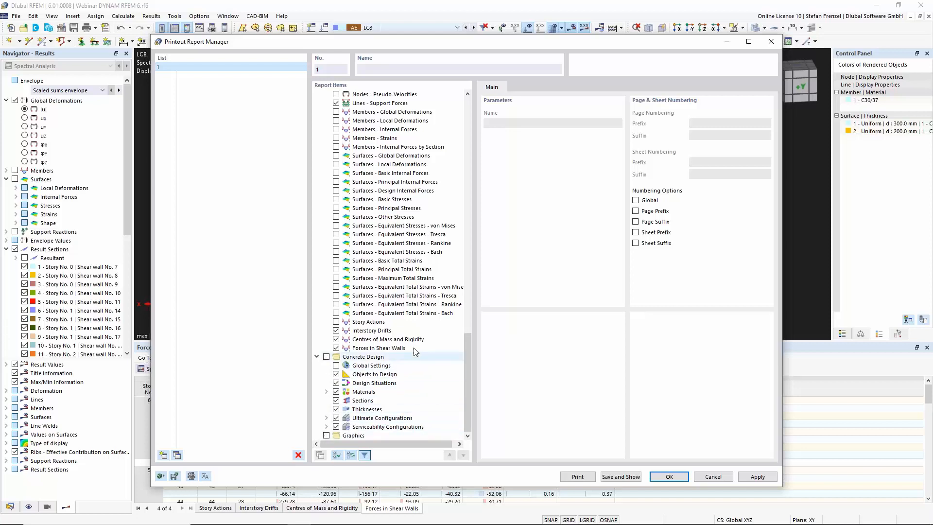
{"action": "scroll", "coordinate": [402, 349], "scroll_direction": "up", "scroll_amount": 2}
{"action": "scroll", "coordinate": [402, 349], "scroll_direction": "up", "scroll_amount": 4}
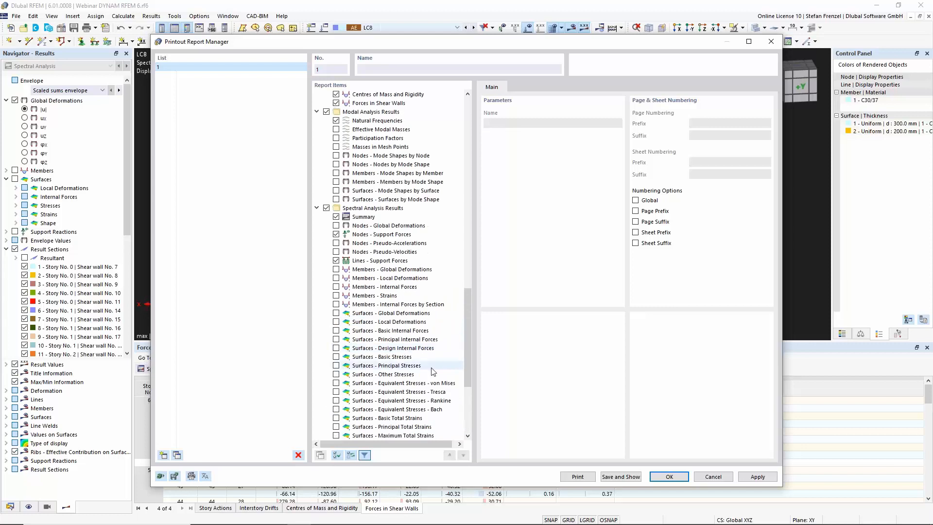
{"action": "left_click", "coordinate": [670, 482]}
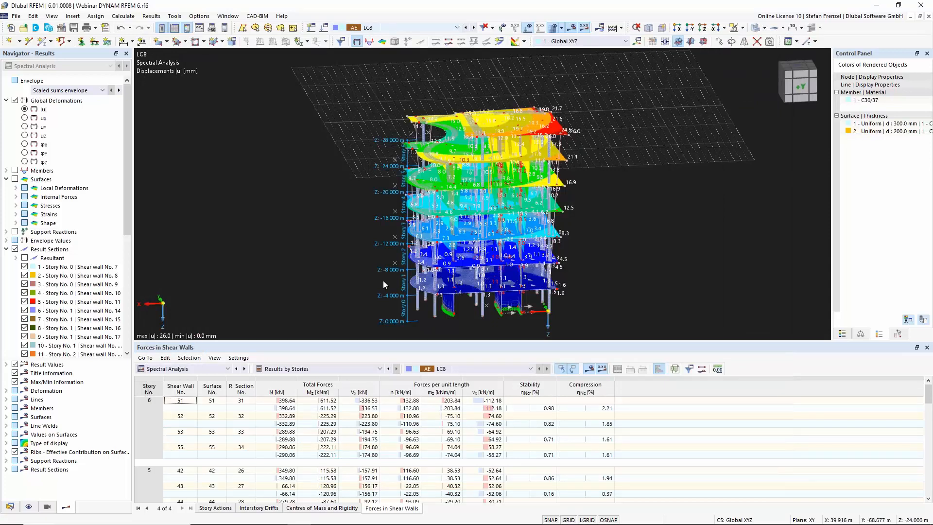
{"action": "middle_click_drag", "start_coordinate": [332, 229], "coordinate": [265, 285], "text": "ctrl"}
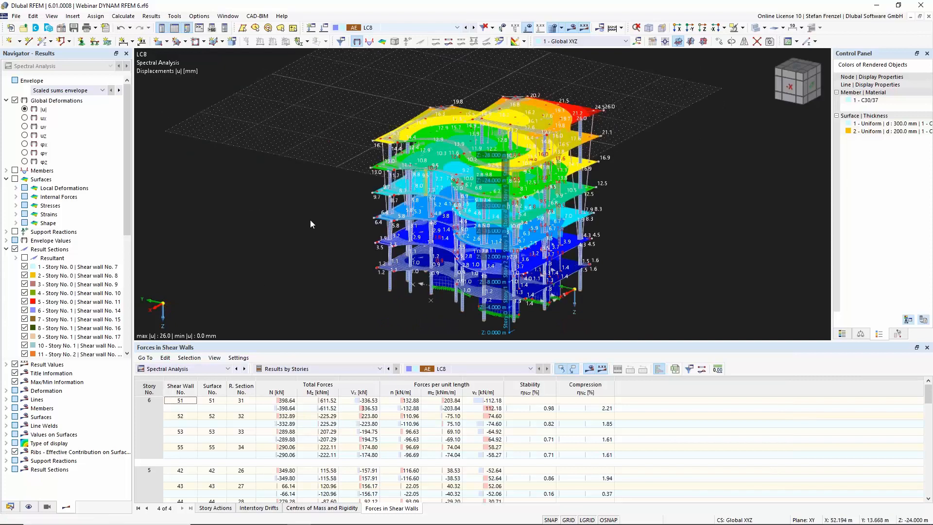
{"action": "scroll", "coordinate": [296, 224], "scroll_direction": "down", "scroll_amount": 3}
{"action": "scroll", "coordinate": [336, 272], "scroll_direction": "up", "scroll_amount": 2}
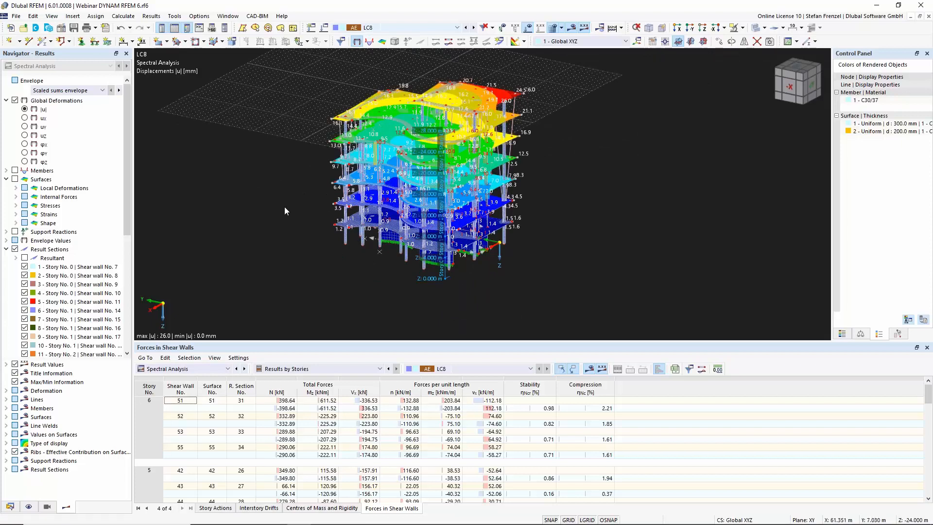
{"action": "scroll", "coordinate": [285, 206], "scroll_direction": "down", "scroll_amount": 1}
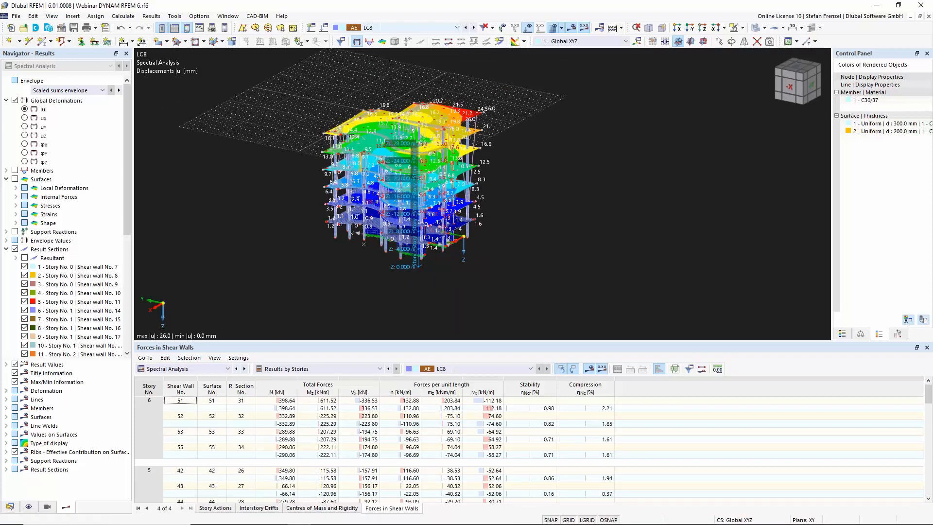
Open printout report 1 from the Printout Reports entry of the data navigator
{"action": "left_click", "coordinate": [11, 506]}
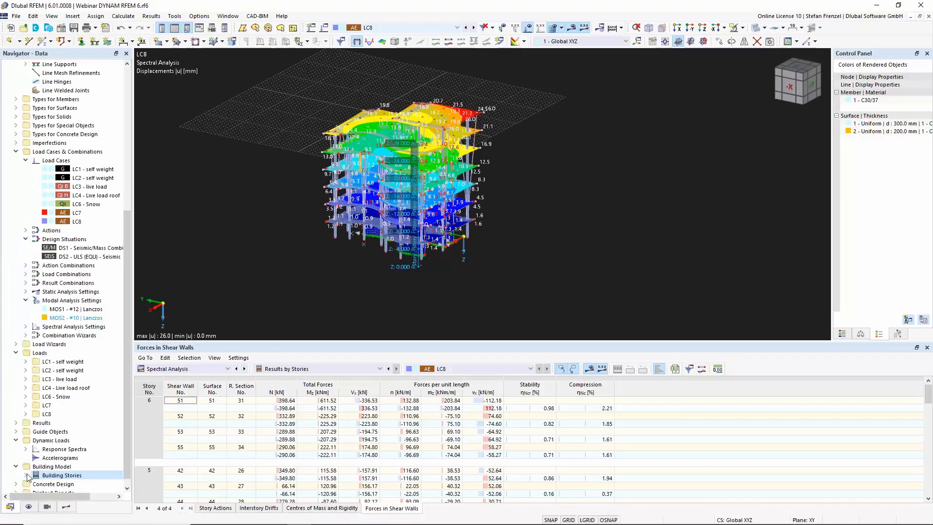
{"action": "scroll", "coordinate": [22, 479], "scroll_direction": "down", "scroll_amount": 1}
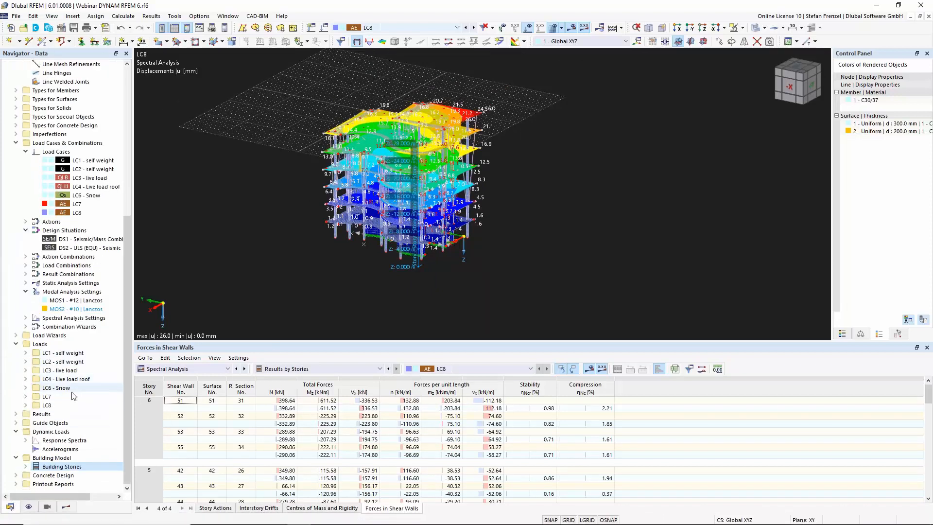
{"action": "left_click", "coordinate": [16, 483]}
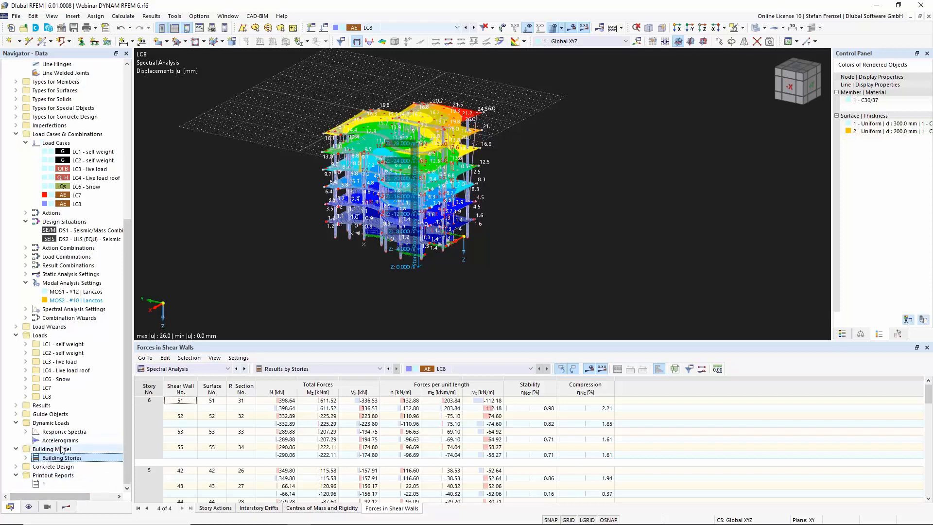
{"action": "left_click", "coordinate": [46, 485]}
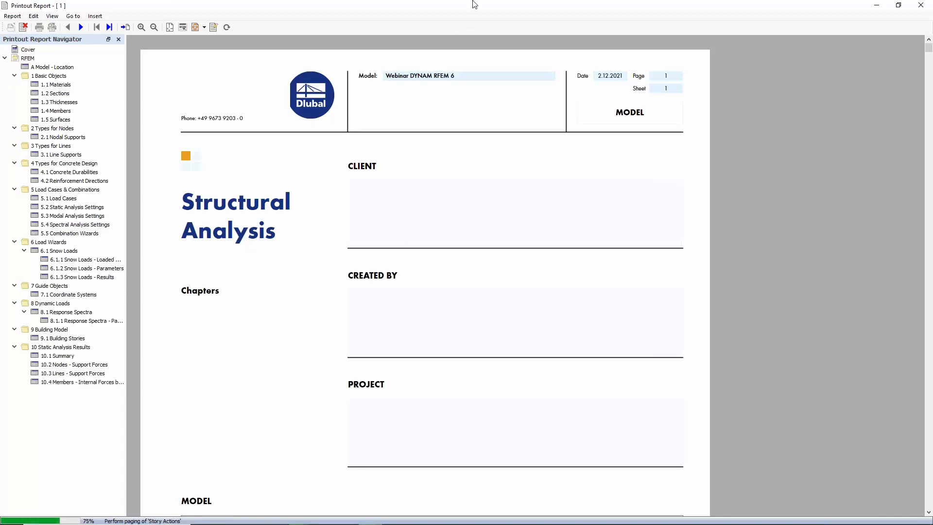
{"action": "left_click_drag", "start_coordinate": [473, 5], "coordinate": [0, 80]}
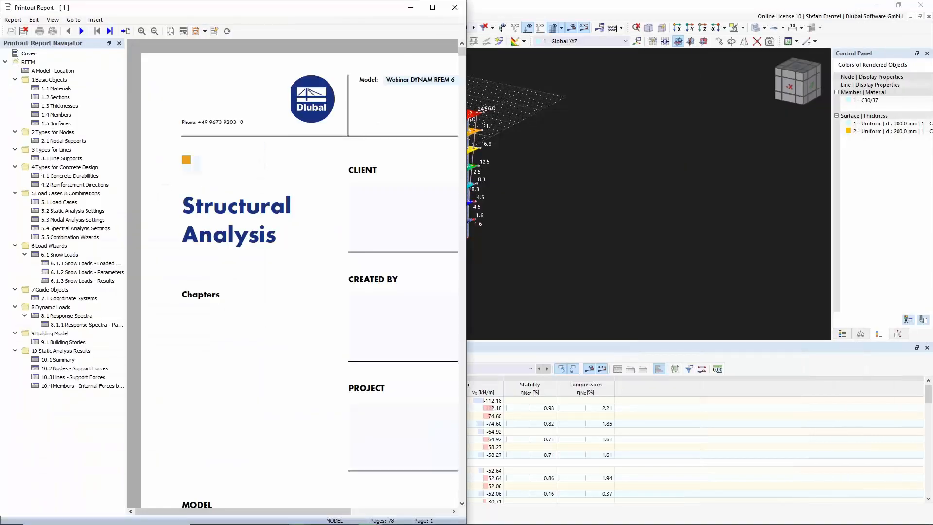
{"action": "left_click", "coordinate": [512, 157]}
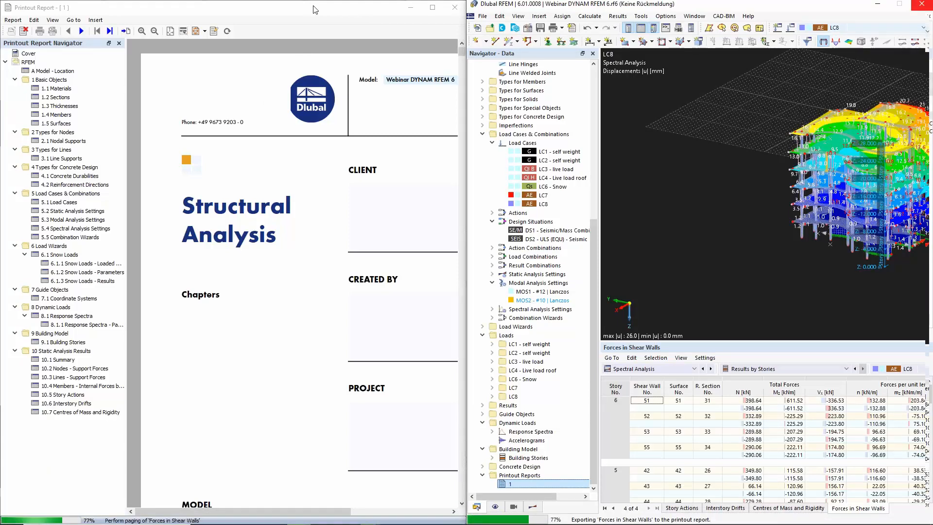
{"action": "left_click_drag", "start_coordinate": [315, 10], "coordinate": [307, 47]}
{"action": "double_click", "coordinate": [307, 58]}
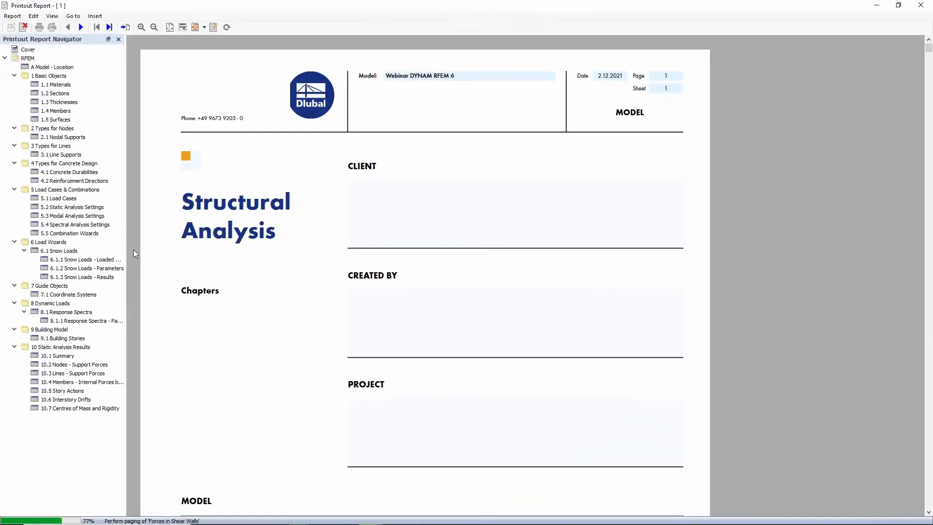
Browse the report chapters for reinforcement directions, response spectra, building stories and load cases
{"action": "left_click", "coordinate": [57, 180]}
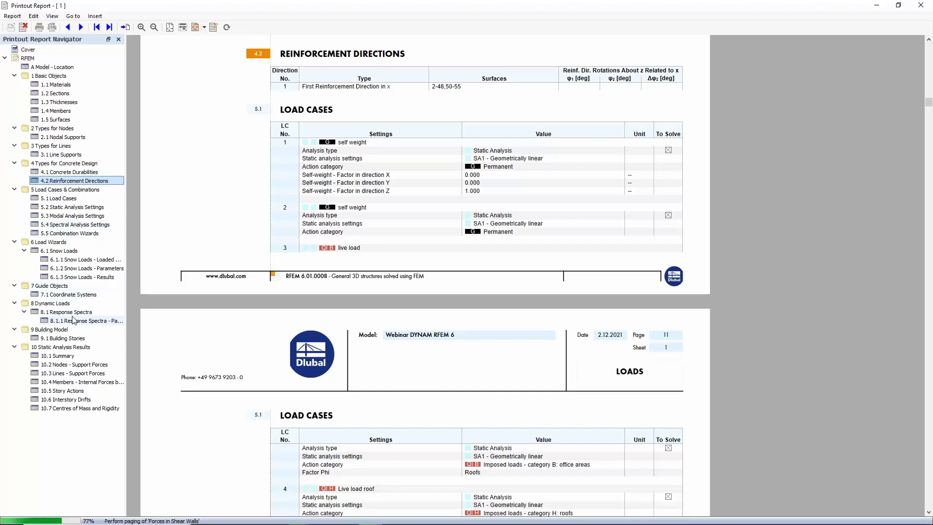
{"action": "left_click", "coordinate": [71, 313]}
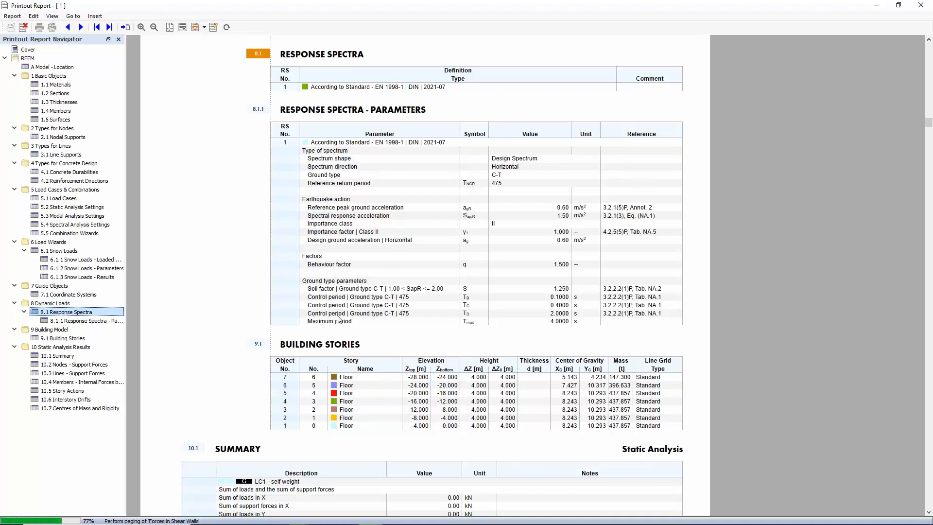
{"action": "scroll", "coordinate": [343, 316], "scroll_direction": "down", "scroll_amount": 3}
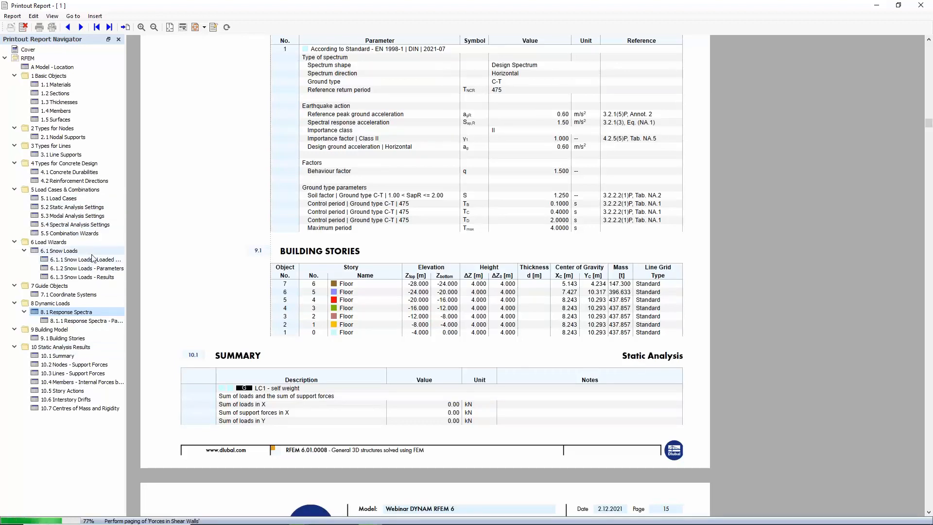
{"action": "left_click", "coordinate": [58, 198]}
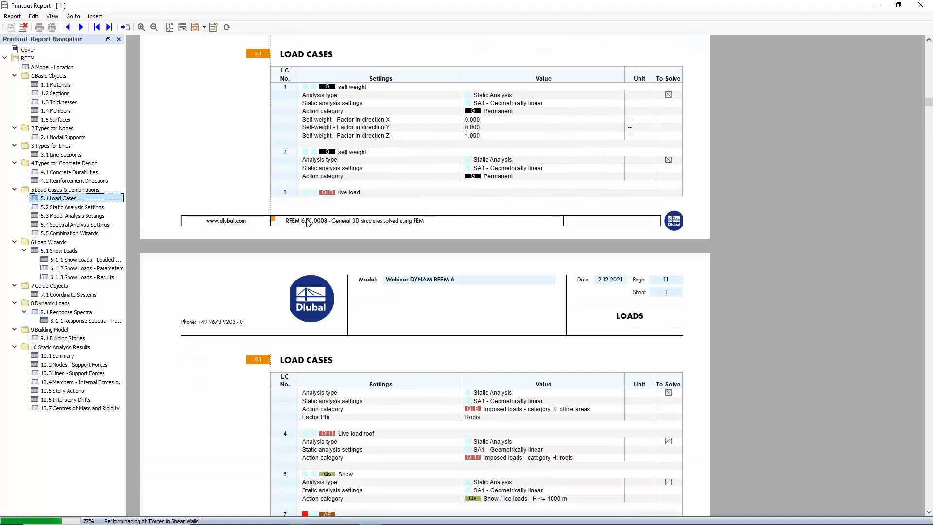
{"action": "scroll", "coordinate": [389, 177], "scroll_direction": "down", "scroll_amount": 5}
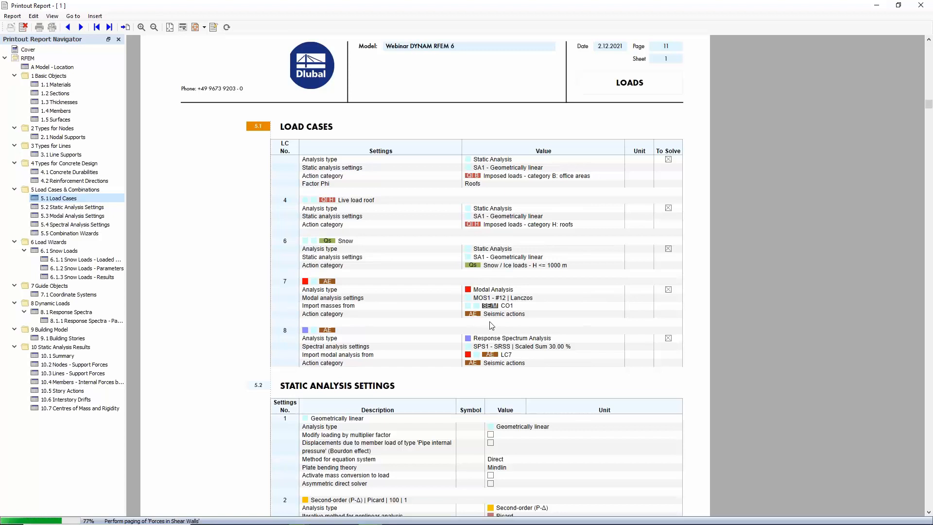
{"action": "scroll", "coordinate": [417, 329], "scroll_direction": "down", "scroll_amount": 3}
{"action": "scroll", "coordinate": [419, 331], "scroll_direction": "down", "scroll_amount": 3}
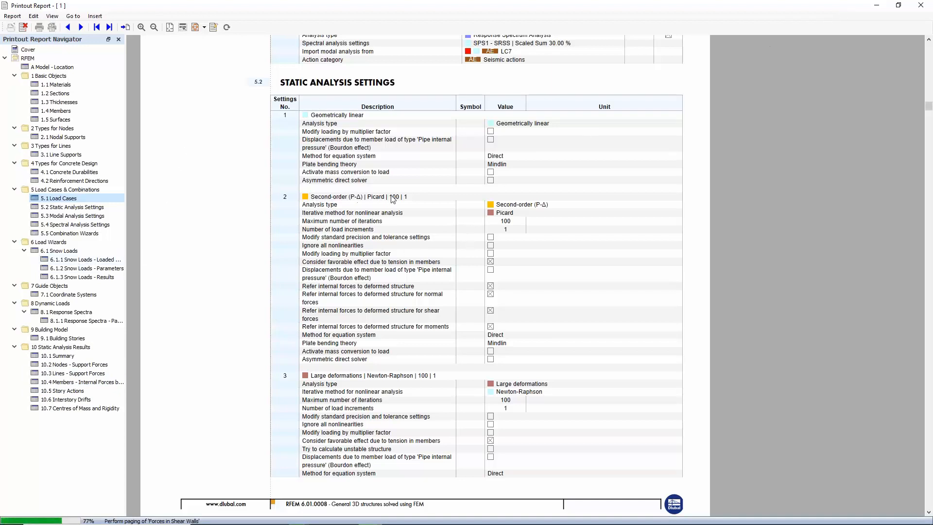
Close the printout report preview window
{"action": "left_click", "coordinate": [880, 11]}
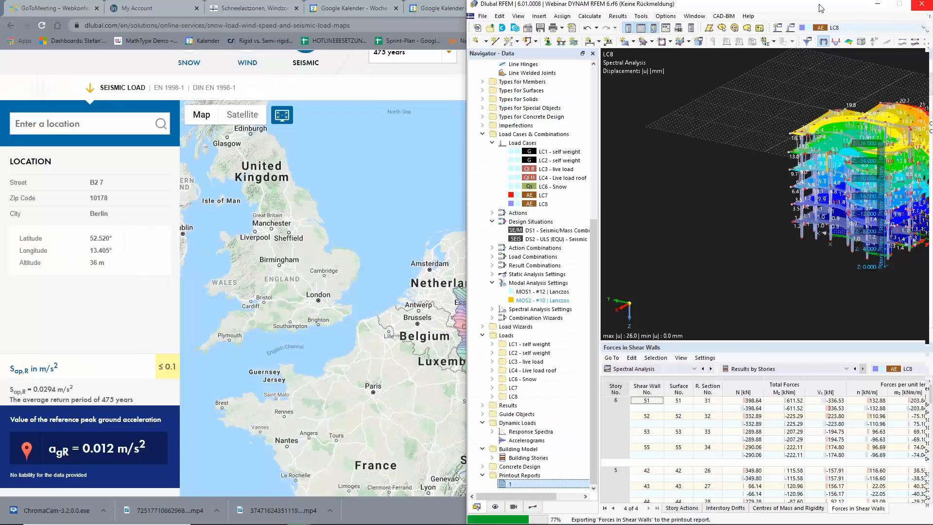
{"action": "mouse_move", "coordinate": [251, 523]}
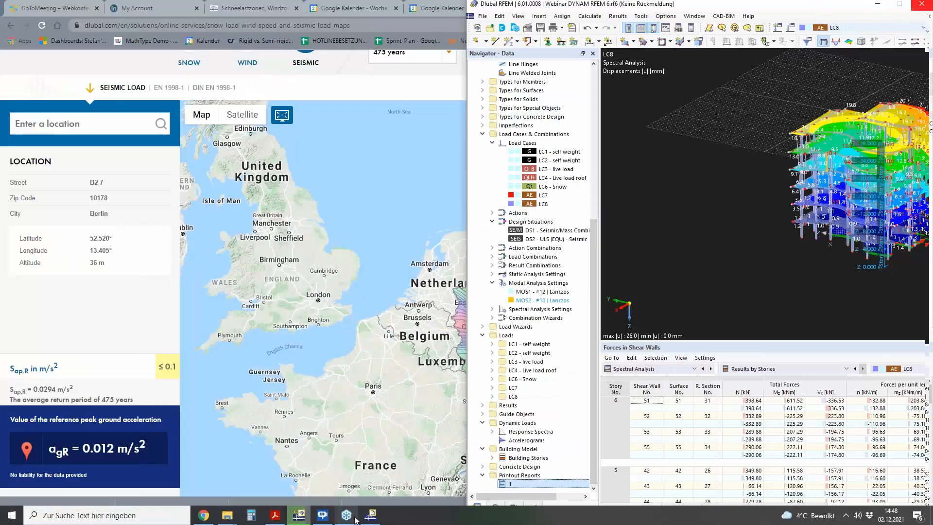
{"action": "left_click", "coordinate": [371, 517]}
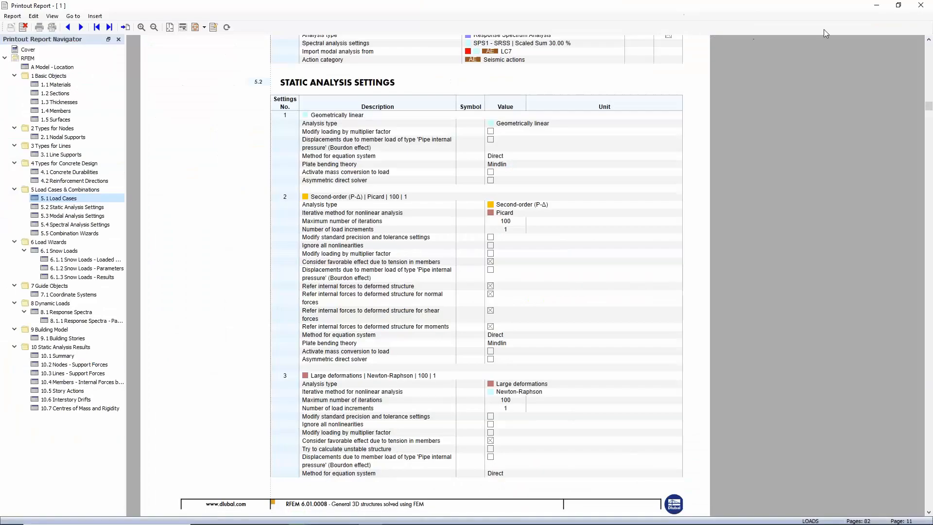
{"action": "left_click", "coordinate": [918, 7]}
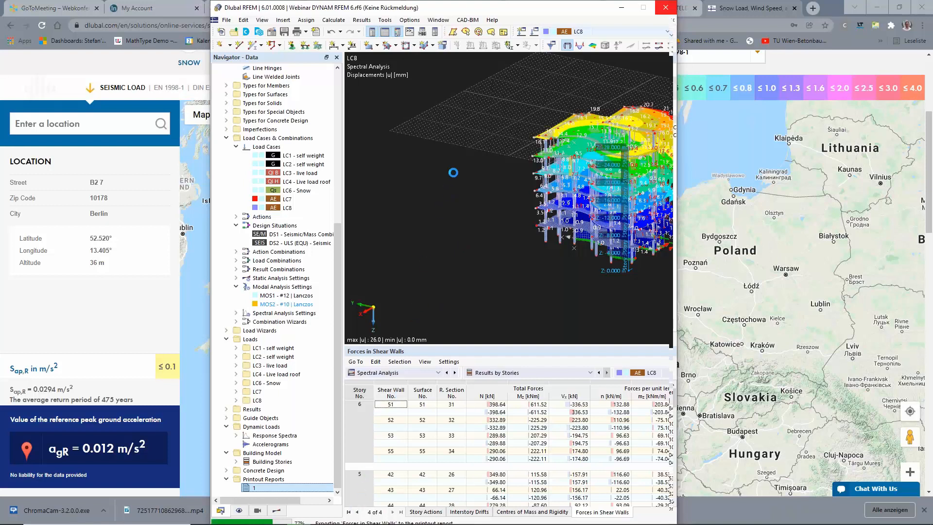
{"action": "left_click_drag", "start_coordinate": [507, 5], "coordinate": [508, 3]}
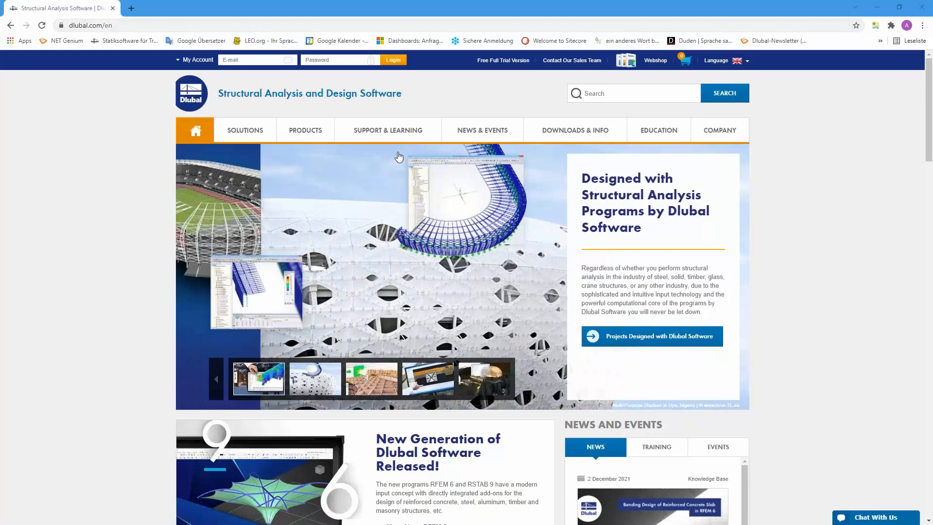
In the web browser, open the Dlubal webinars page and the Seismic Design According to Eurocode 8 webinar
{"action": "mouse_move", "coordinate": [487, 133]}
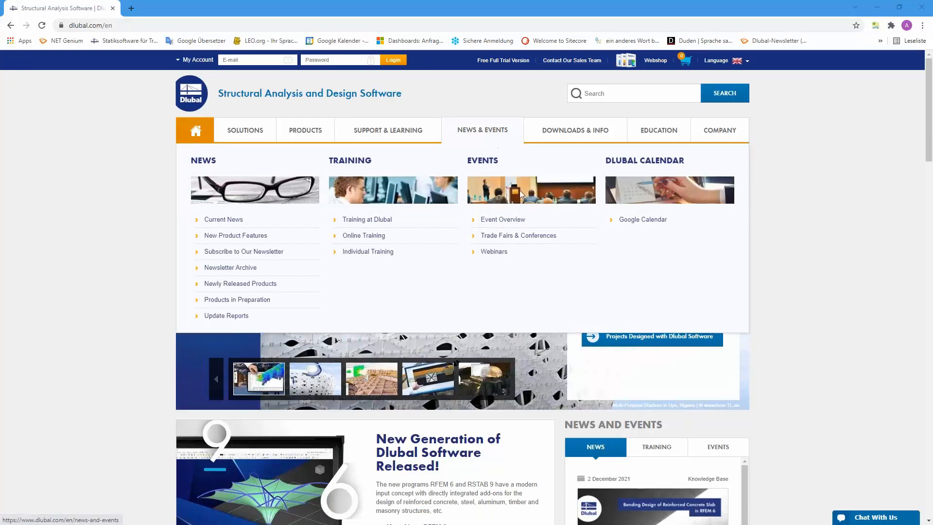
{"action": "left_click", "coordinate": [494, 252]}
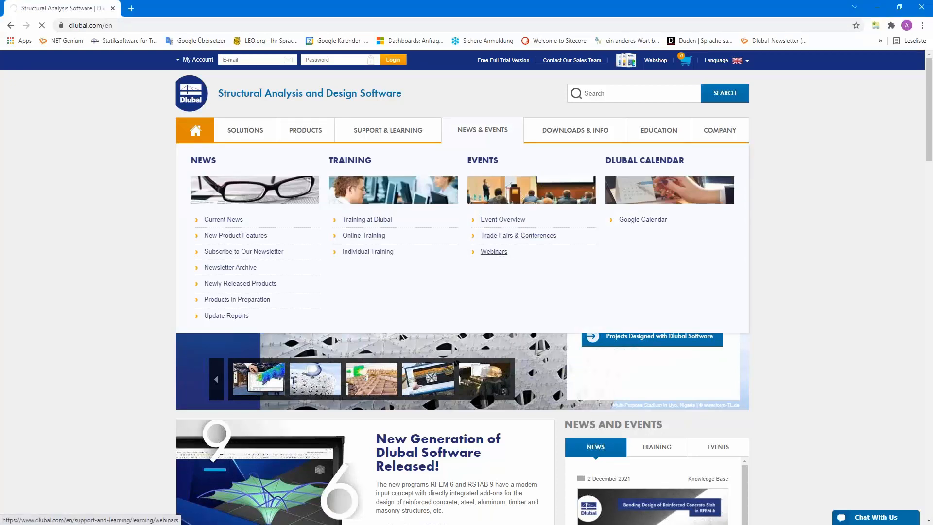
{"action": "scroll", "coordinate": [499, 129], "scroll_direction": "down", "scroll_amount": 8}
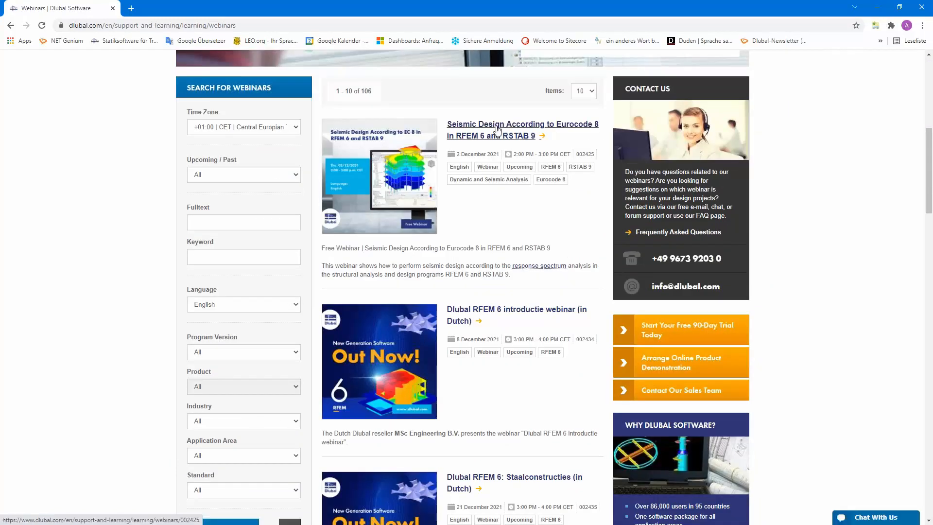
{"action": "left_click", "coordinate": [497, 129]}
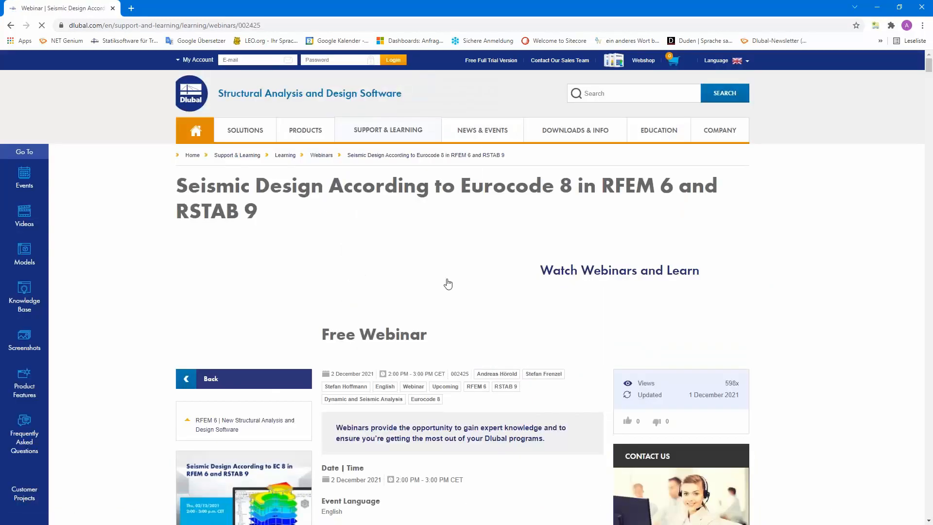
Scroll through the webinar page's schedule, downloads, models to download and recommended events
{"action": "scroll", "coordinate": [447, 286], "scroll_direction": "down", "scroll_amount": 4}
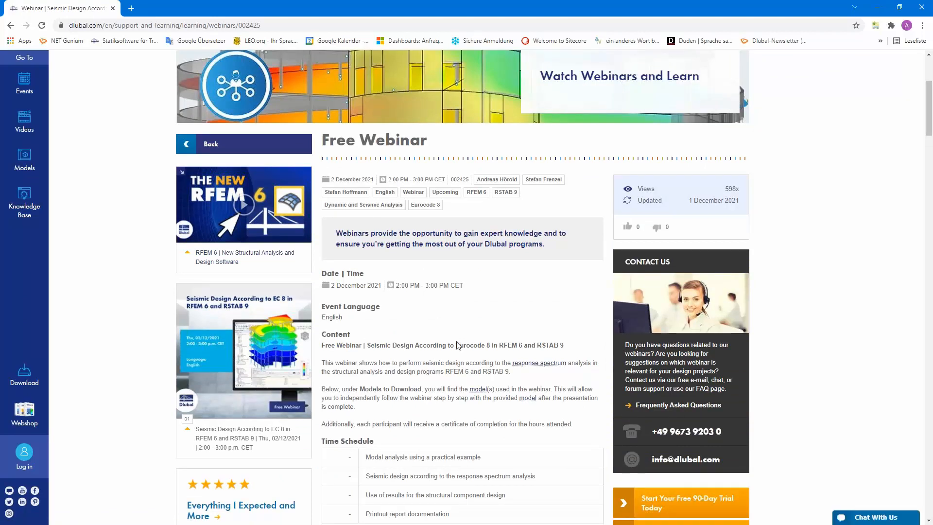
{"action": "scroll", "coordinate": [457, 344], "scroll_direction": "down", "scroll_amount": 14}
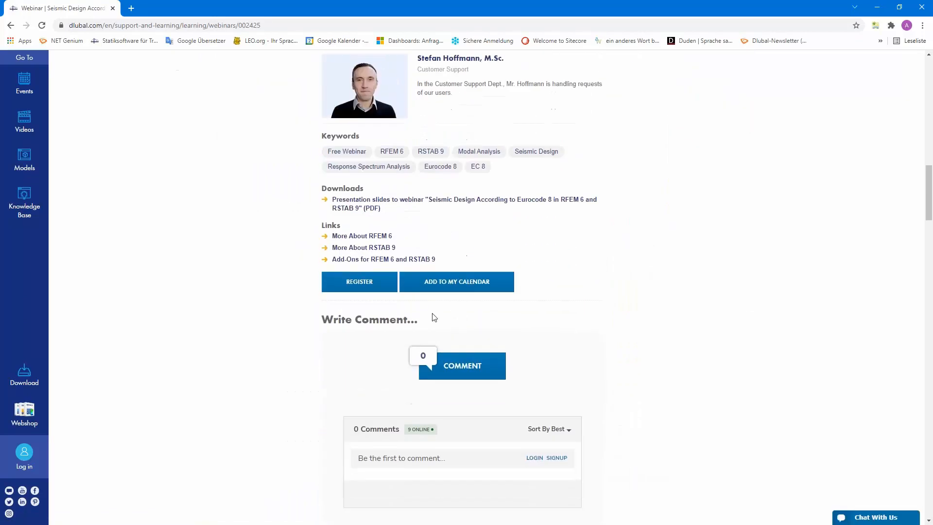
{"action": "scroll", "coordinate": [366, 282], "scroll_direction": "down", "scroll_amount": 7}
{"action": "scroll", "coordinate": [258, 271], "scroll_direction": "down", "scroll_amount": 14}
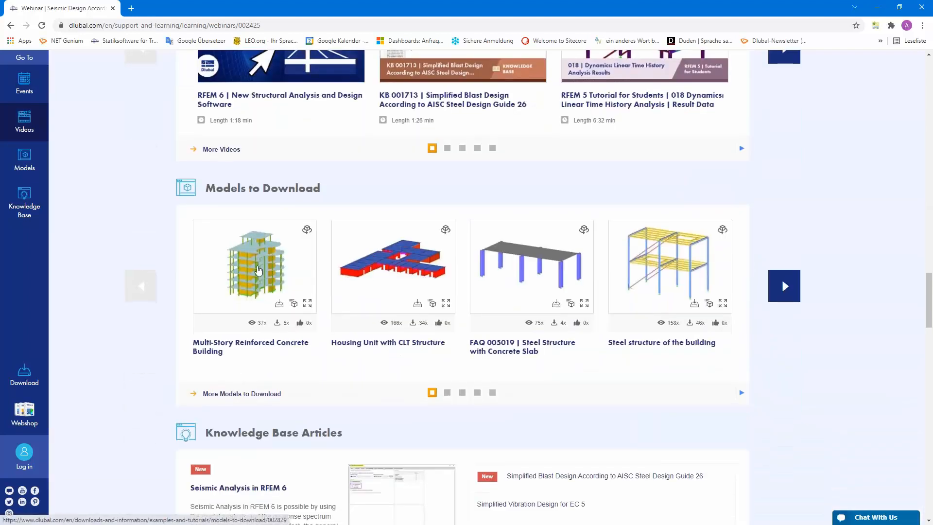
{"action": "scroll", "coordinate": [259, 270], "scroll_direction": "up", "scroll_amount": 9}
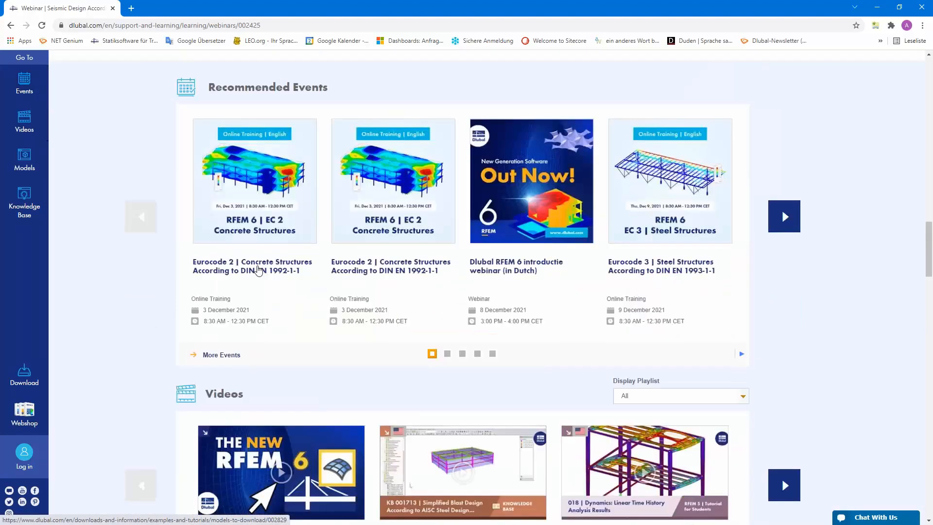
{"action": "scroll", "coordinate": [258, 270], "scroll_direction": "up", "scroll_amount": 12}
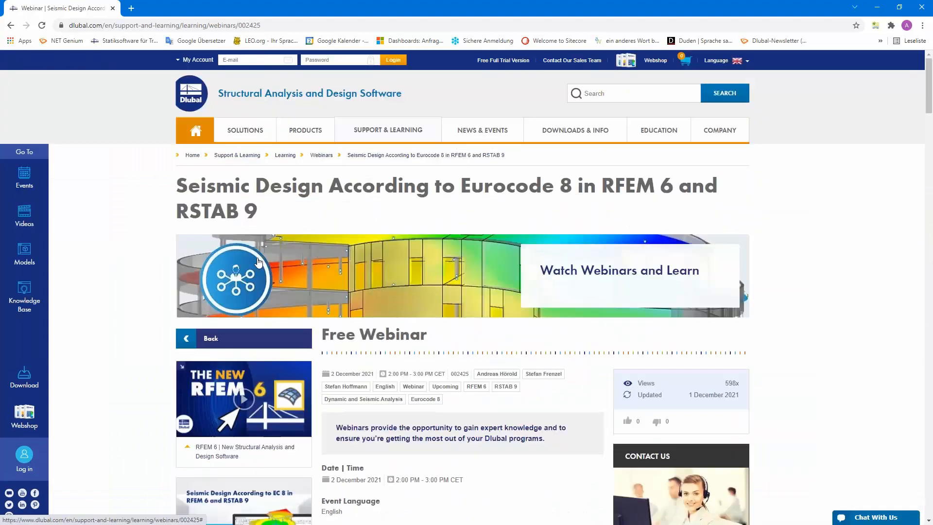